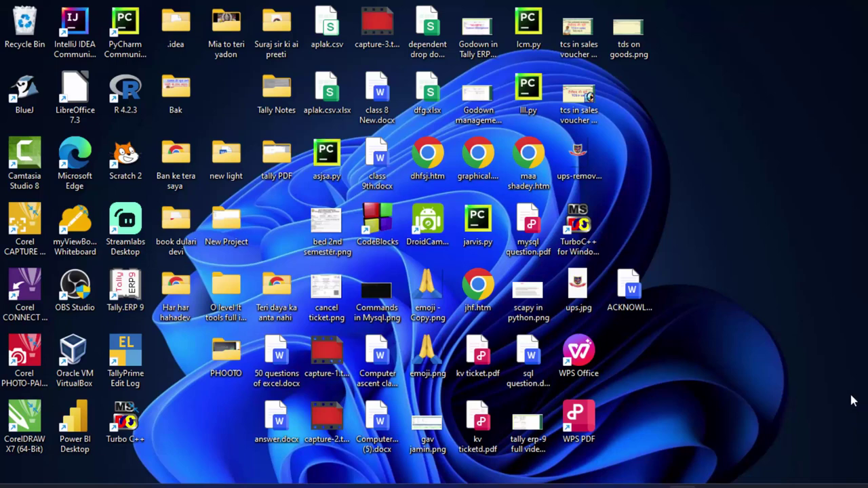
# - Refresh the desktop and delete the red capture-3 video file from the top row
pyautogui.rightClick(746, 124)
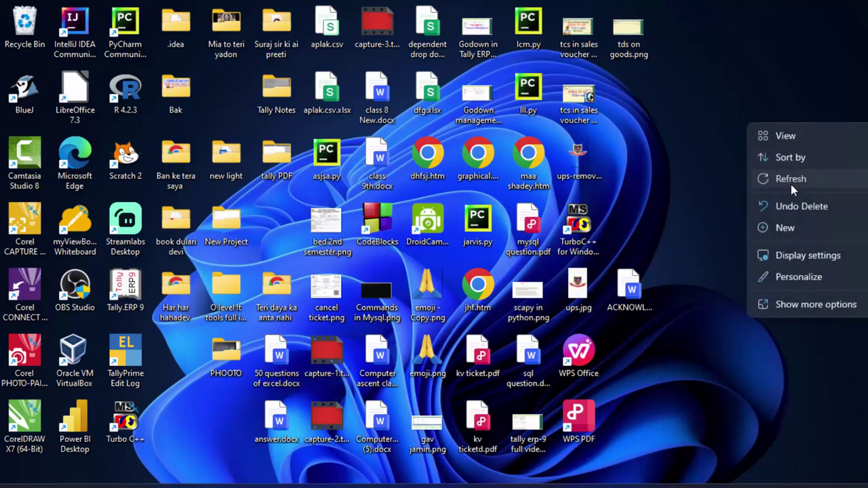
pyautogui.click(779, 178)
pyautogui.rightClick(772, 141)
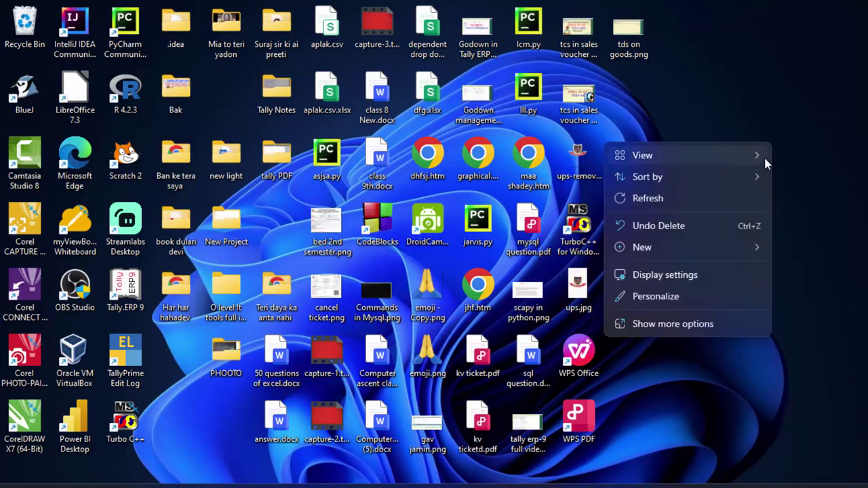
pyautogui.click(731, 197)
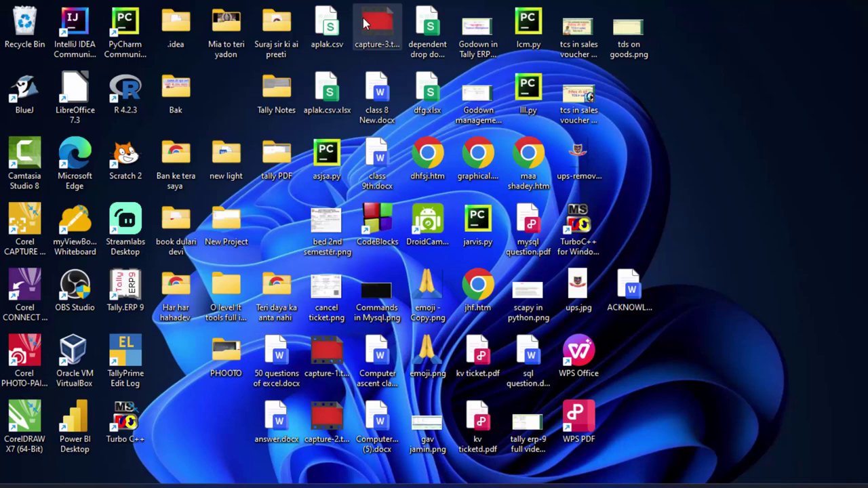
pyautogui.click(363, 18)
pyautogui.press('Delete')
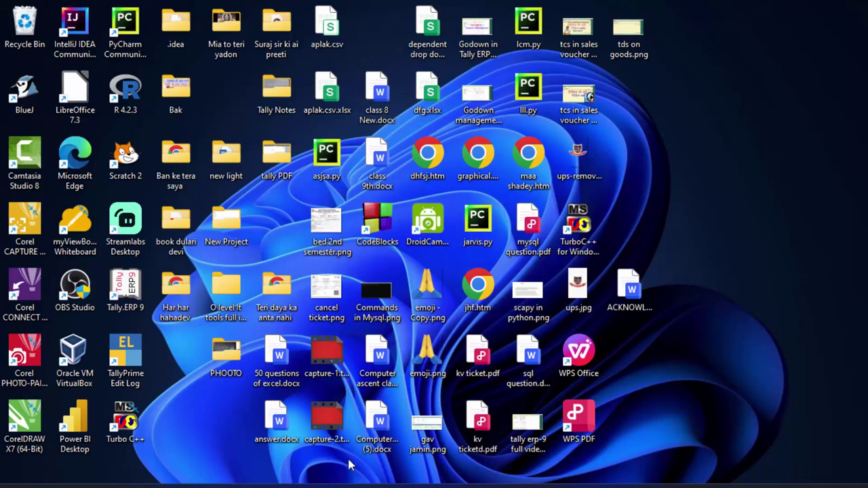
# - Search for 'access' from the Start menu and launch Microsoft Access 2007
pyautogui.press('super')
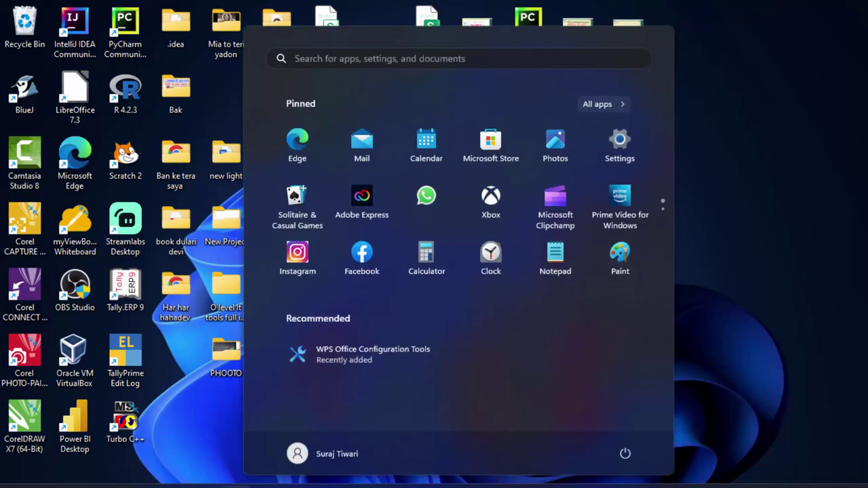
pyautogui.write('access')
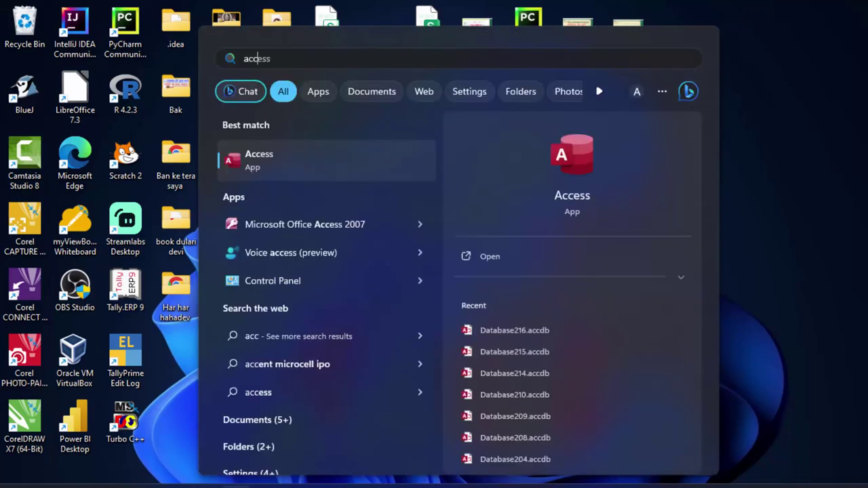
pyautogui.click(331, 227)
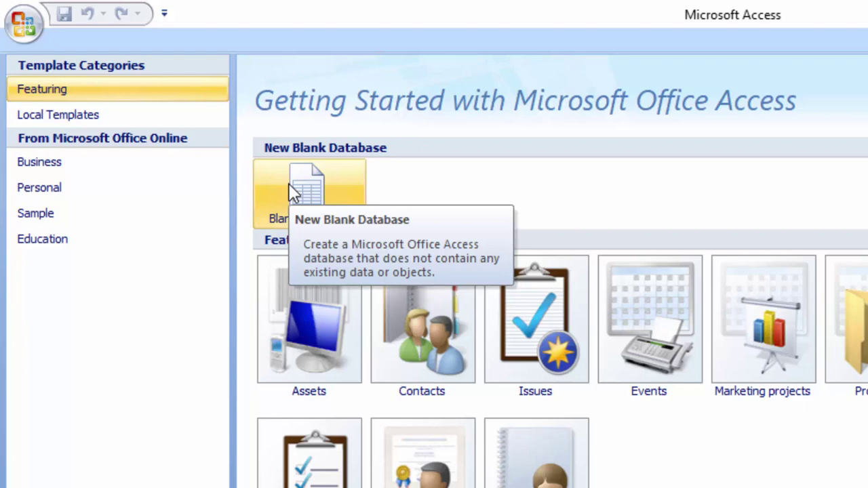
# - Create a blank database with the default name Database218.accdb
pyautogui.click(289, 183)
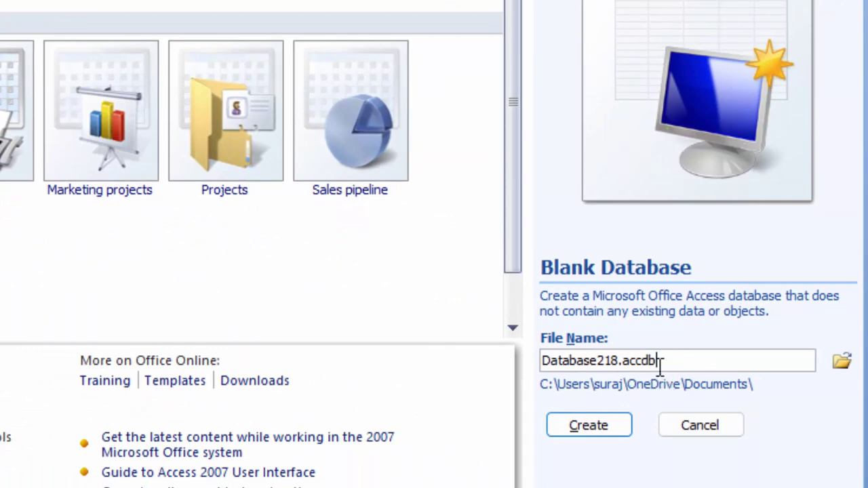
pyautogui.click(610, 429)
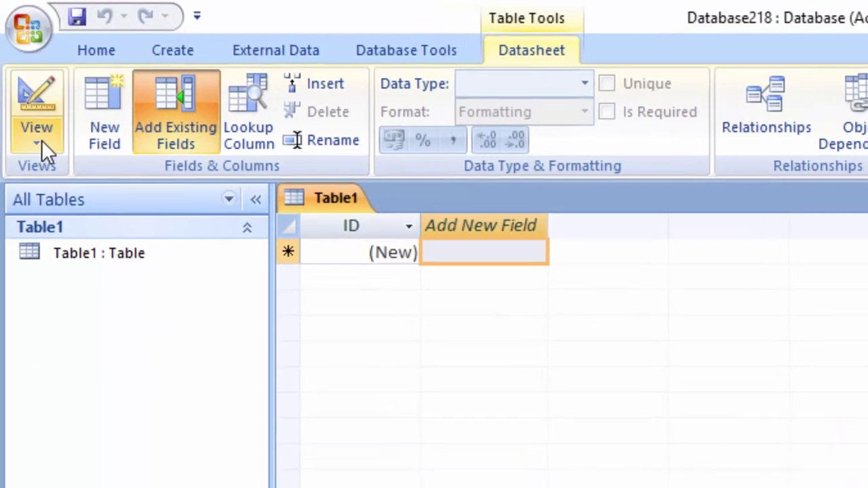
# - Switch Table1 to Design View, saving it as EmployeeT, and clear the default ID field name
pyautogui.click(39, 141)
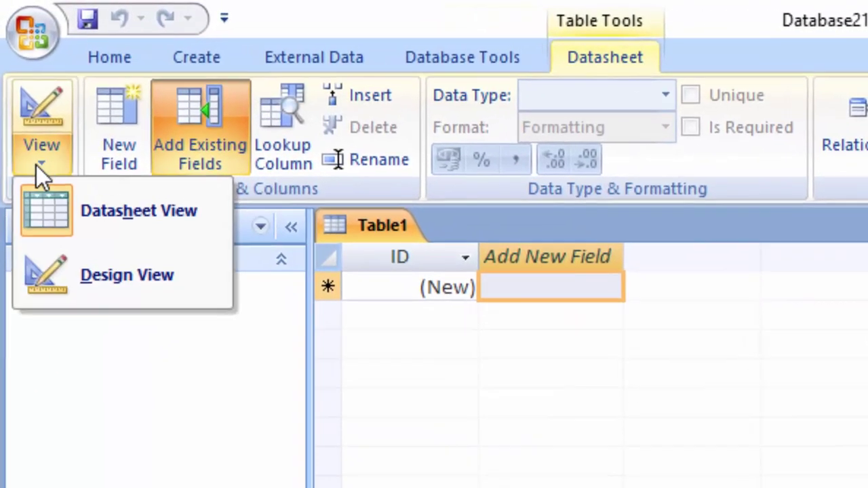
pyautogui.click(86, 261)
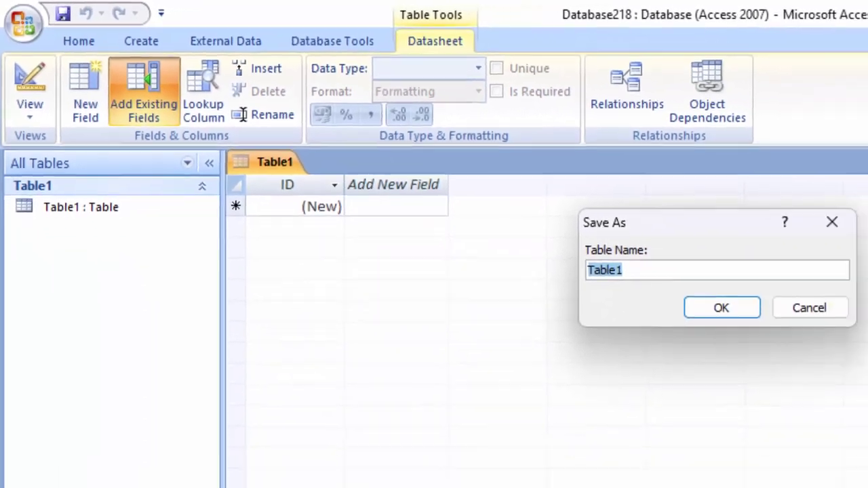
pyautogui.press('BackSpace')
pyautogui.write('Empl')
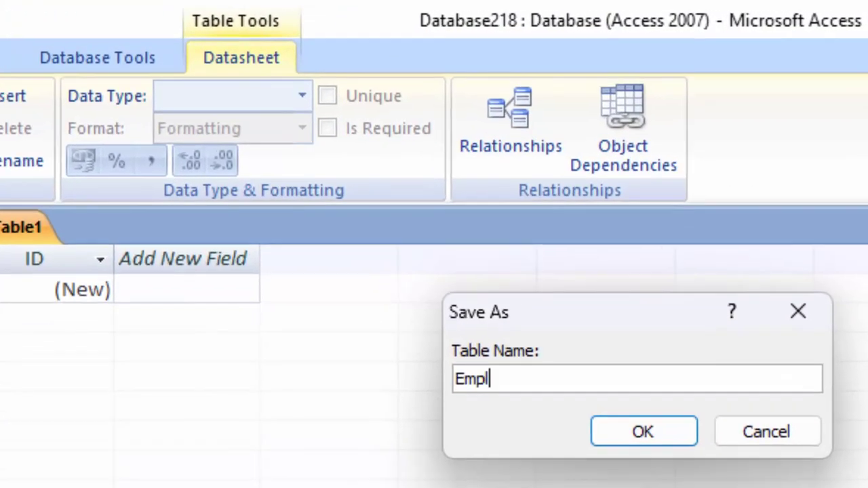
pyautogui.write('yy')
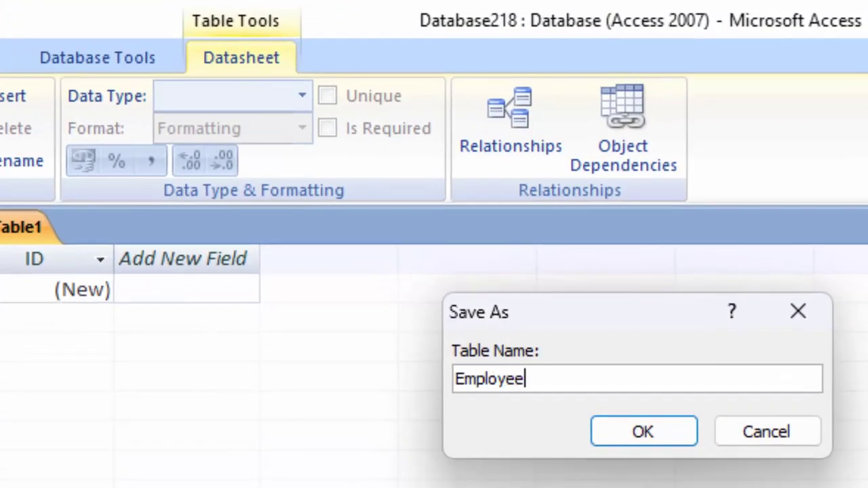
pyautogui.write('T')
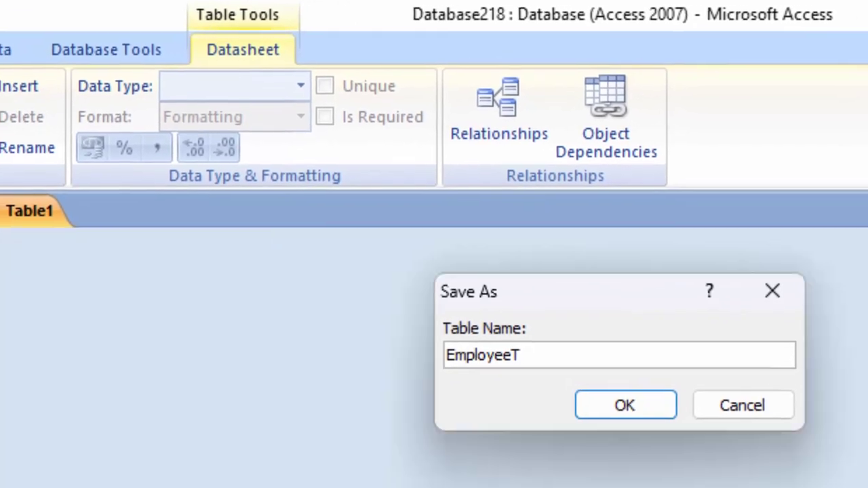
pyautogui.press('Return')
pyautogui.press('BackSpace')
pyautogui.write('E')
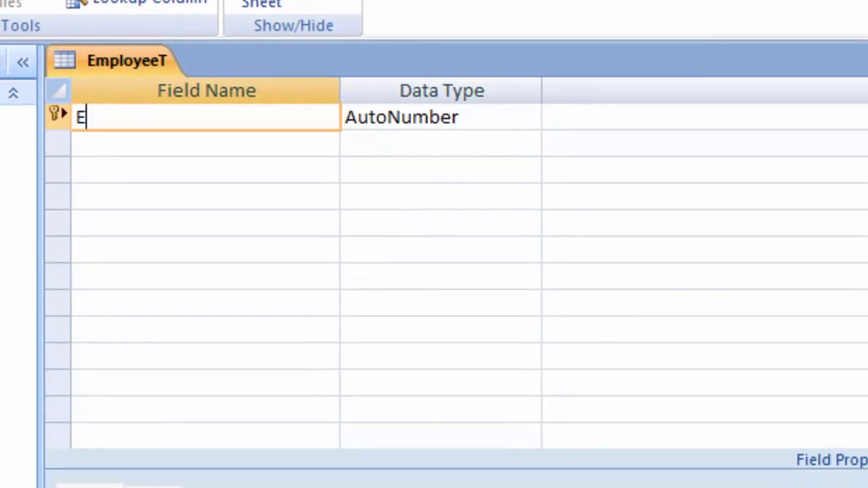
# - Rename ID to Employee_id, add a Text field Name_of_Employee, then save and show the datasheet
pyautogui.write('mployee_i')
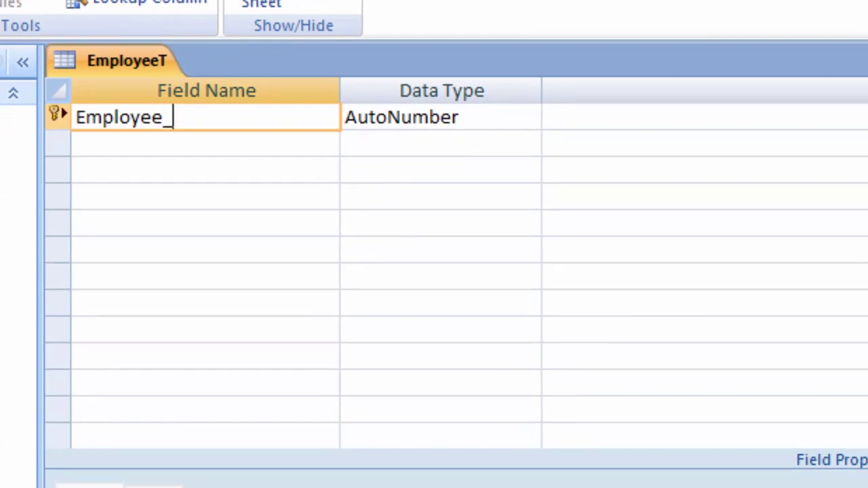
pyautogui.write('d')
pyautogui.press('Tab')
pyautogui.press('Tab')
pyautogui.press('Tab')
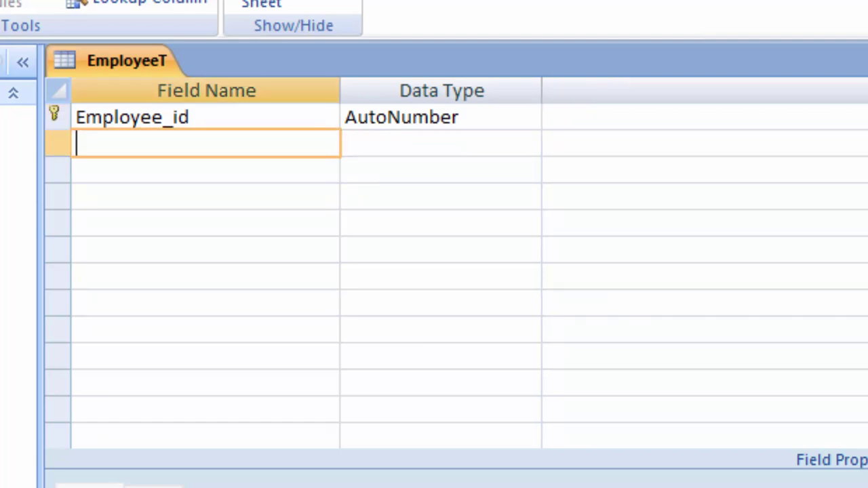
pyautogui.write('Name')
pyautogui.write('of')
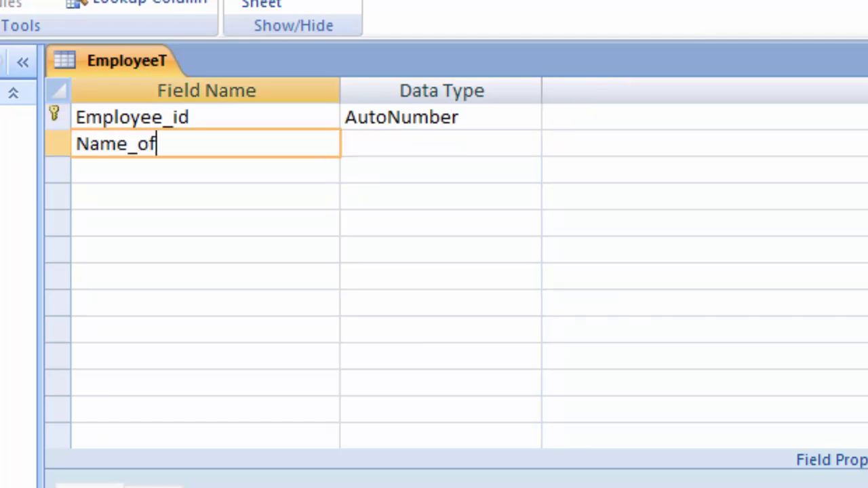
pyautogui.write('_Emplo')
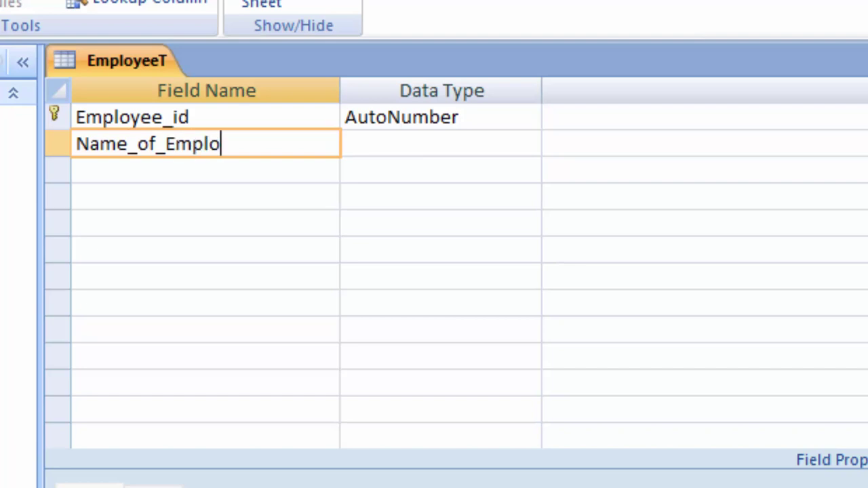
pyautogui.write('yey')
pyautogui.press('BackSpace')
pyautogui.press('BackSpace')
pyautogui.write('ee')
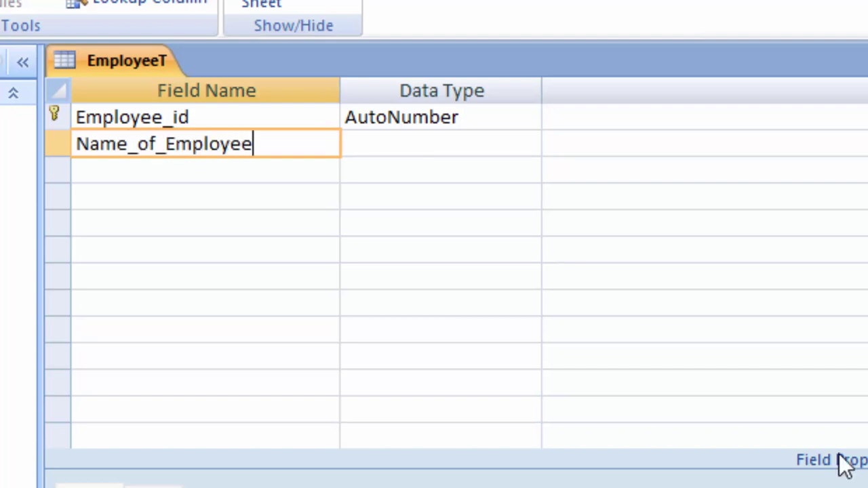
pyautogui.click(449, 139)
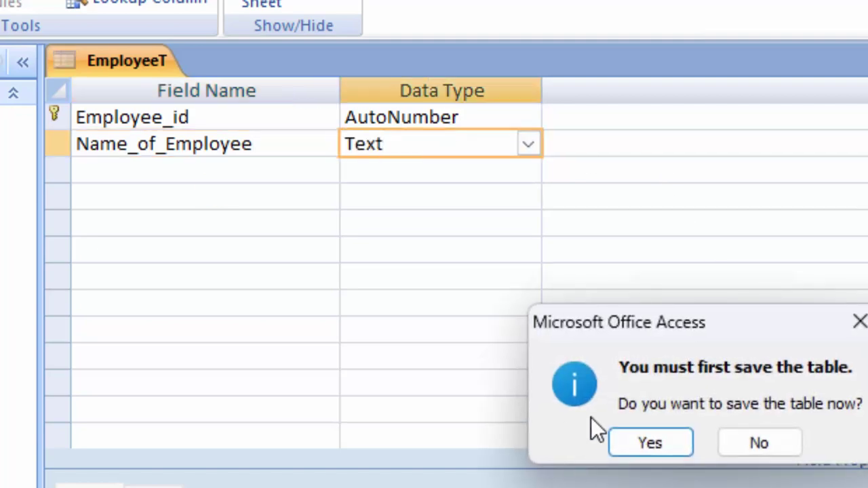
pyautogui.click(618, 437)
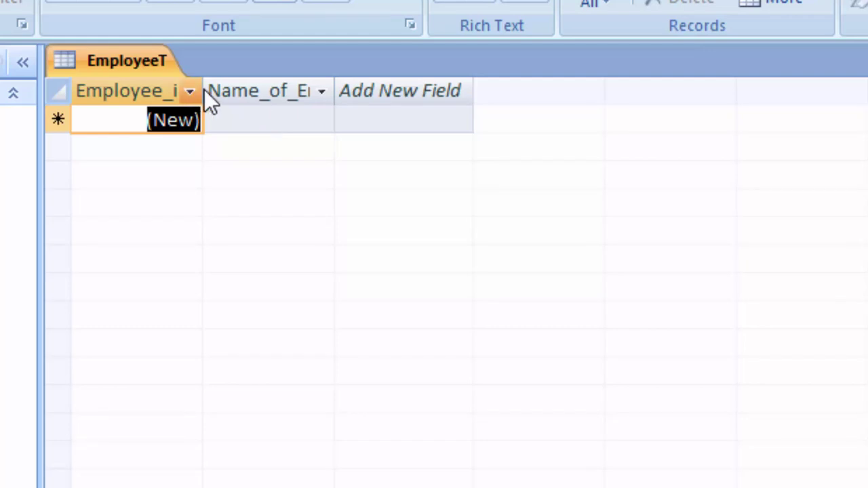
# - Widen the Employee_id and Name_of_Employee columns and enter employees Ram, Shyam and Manoj
pyautogui.moveTo(203, 98); pyautogui.dragTo(270, 163)
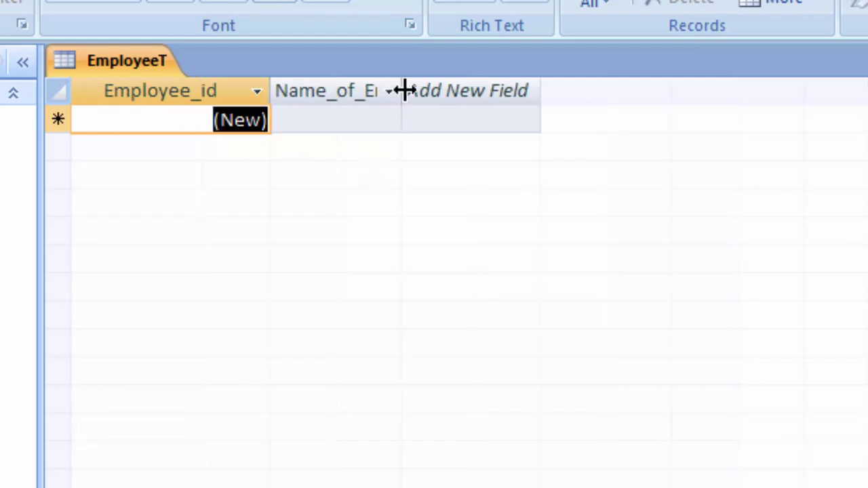
pyautogui.moveTo(403, 90); pyautogui.dragTo(481, 146)
pyautogui.click(339, 120)
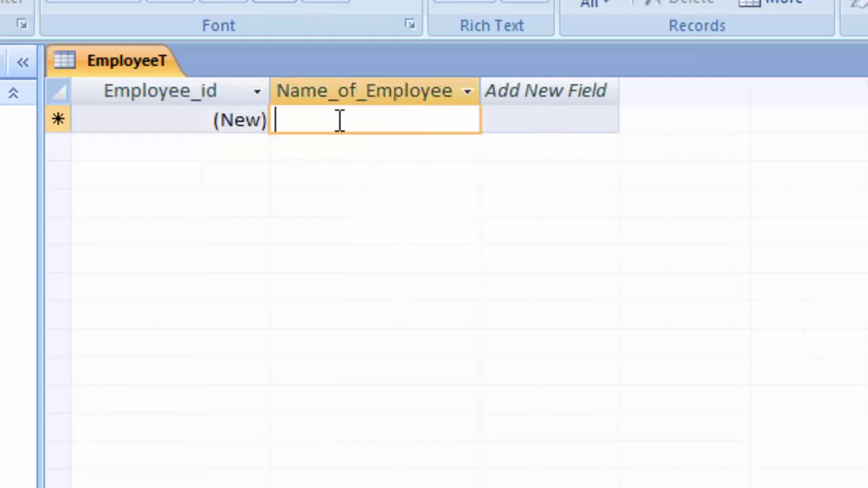
pyautogui.write('Ra')
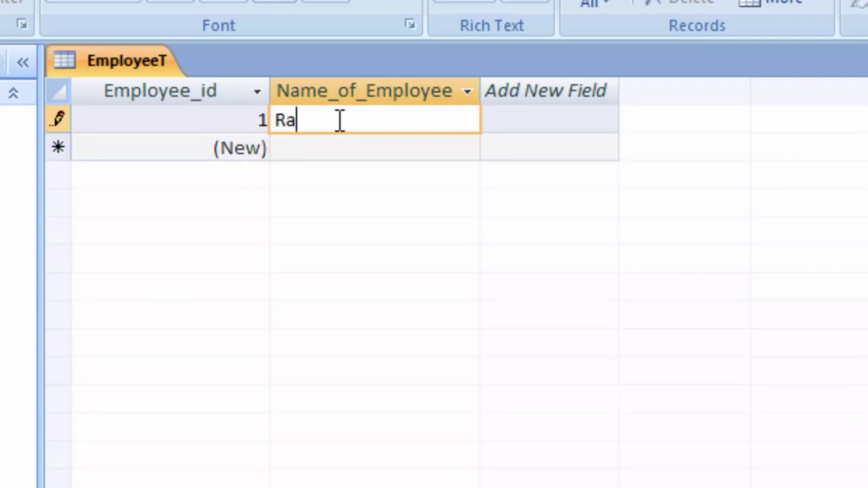
pyautogui.write('m')
pyautogui.press('Tab')
pyautogui.press('Tab')
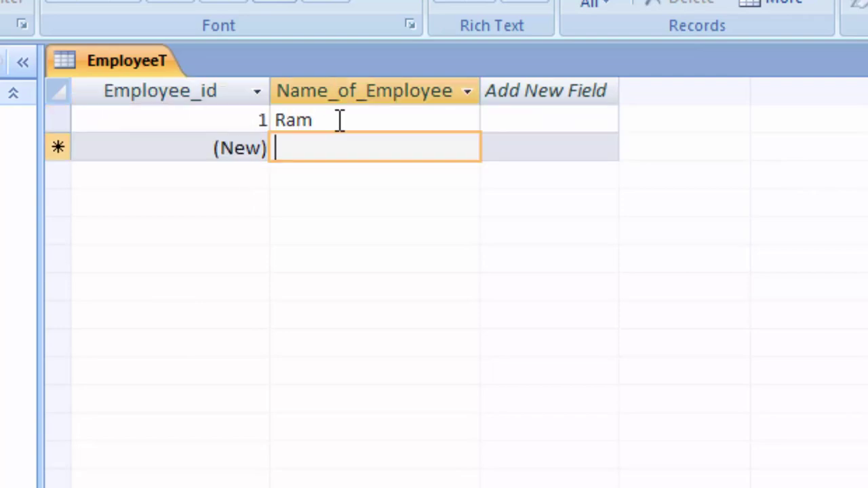
pyautogui.write('Shyam')
pyautogui.press('Tab')
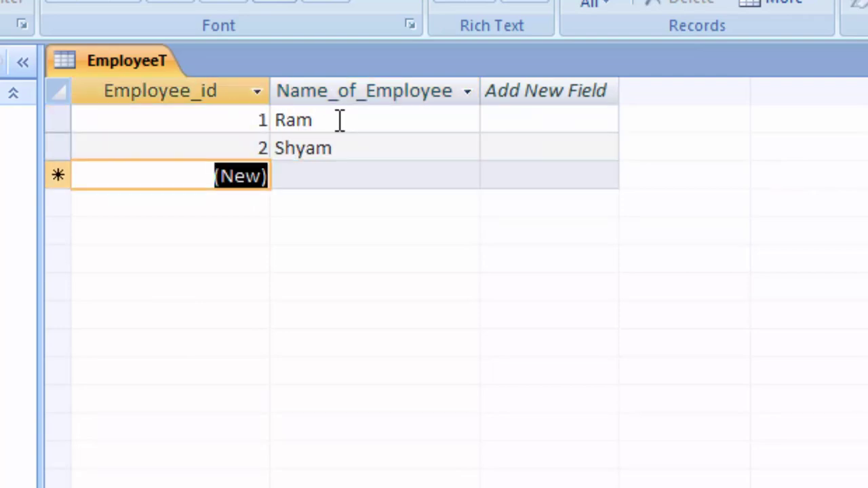
pyautogui.press('Tab')
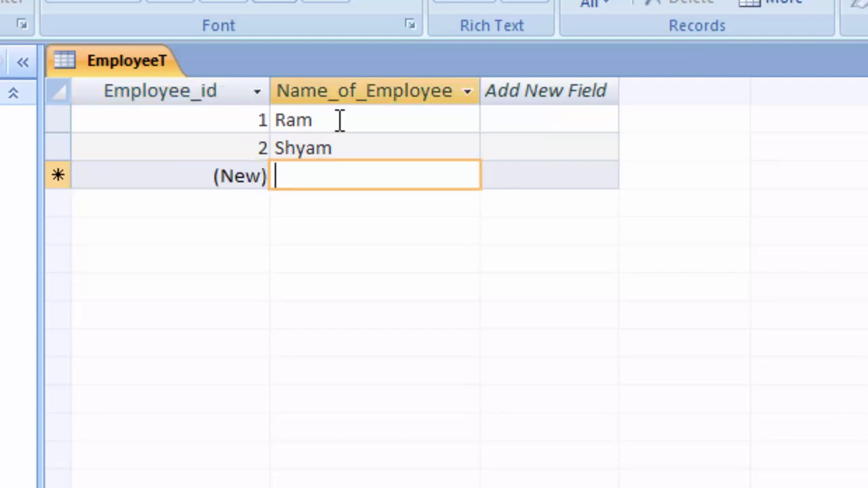
pyautogui.write('Manoj')
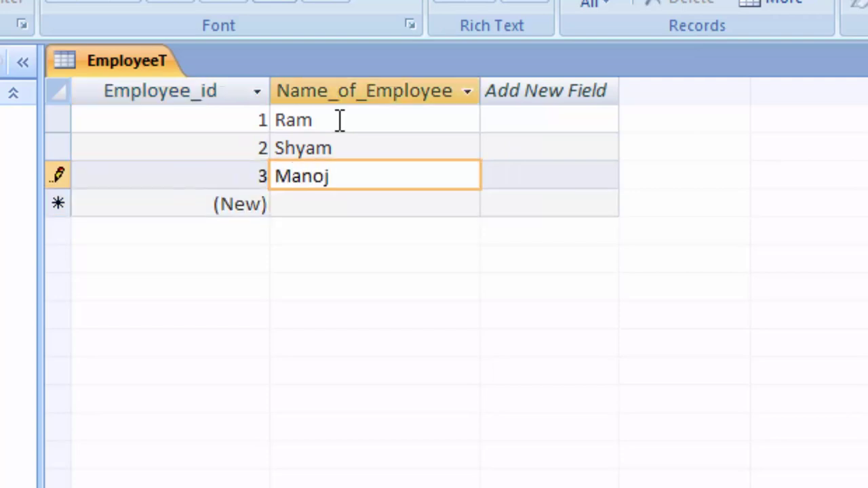
pyautogui.press('Tab')
# - Enter employees Rajeev, Sumit, Amit and Rajesh as new records
pyautogui.press('Tab')
pyautogui.write('R')
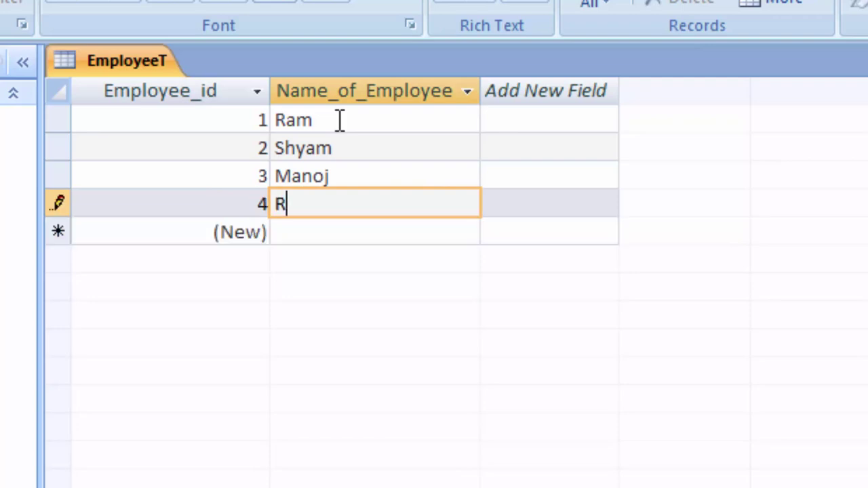
pyautogui.write('ajeev')
pyautogui.press('Tab')
pyautogui.press('Tab')
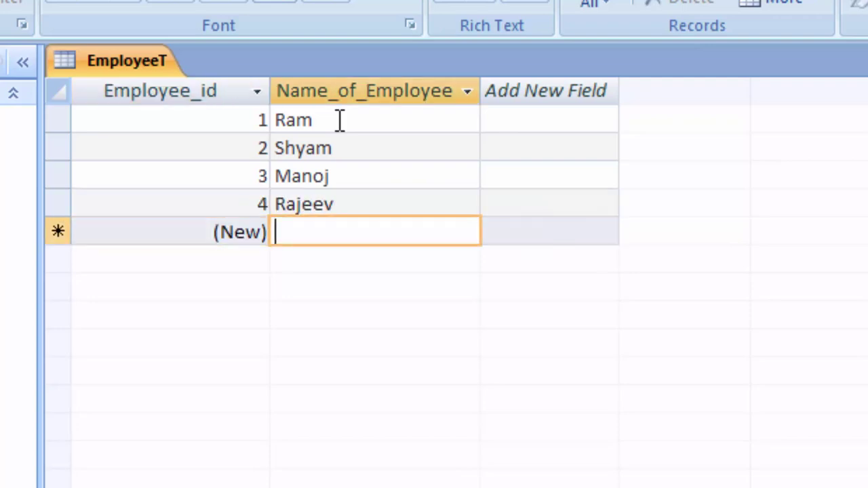
pyautogui.write('Sumit')
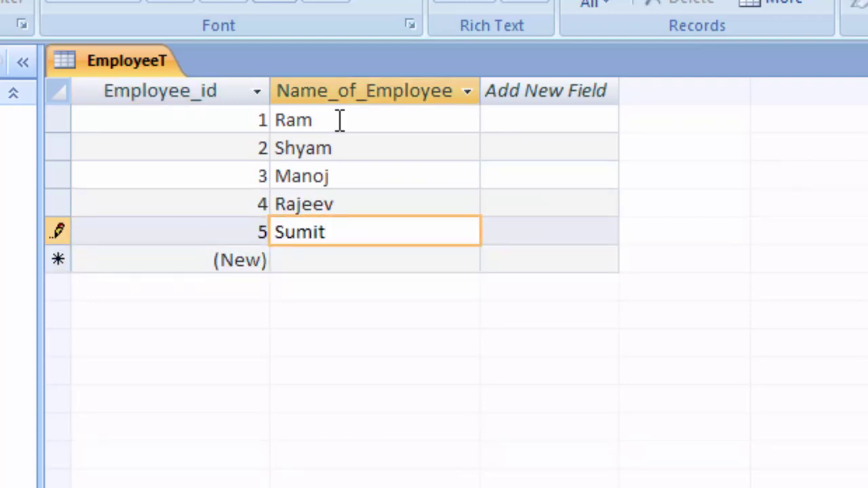
pyautogui.press('Tab')
pyautogui.press('Tab')
pyautogui.write('Ami')
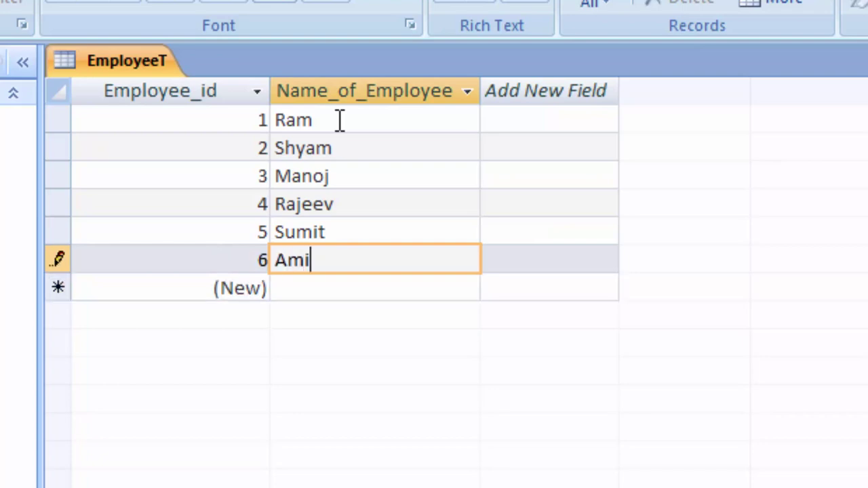
pyautogui.press('Tab')
pyautogui.press('Tab')
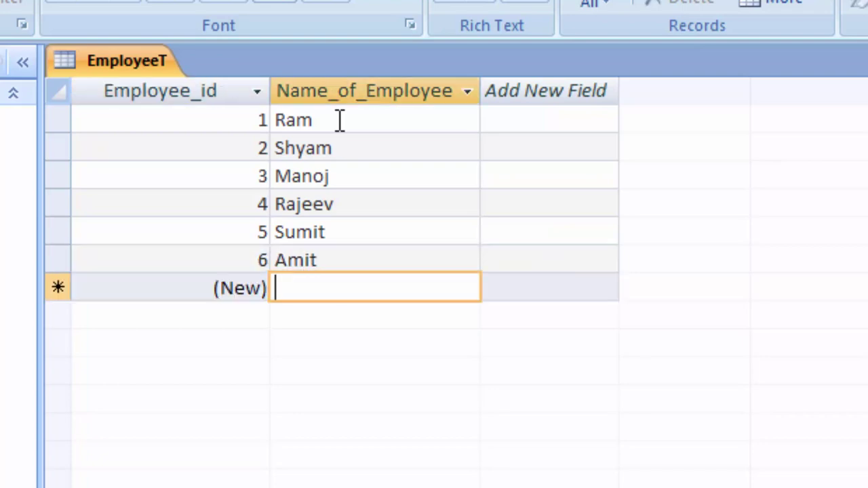
pyautogui.write('Rajes')
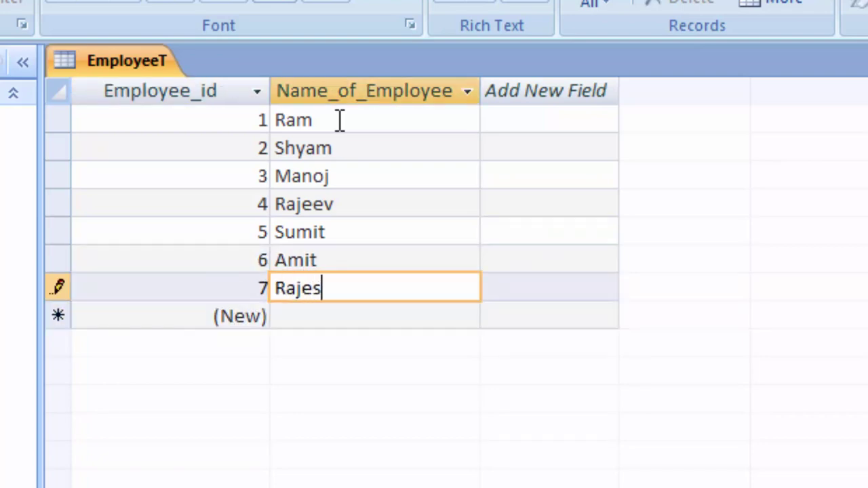
pyautogui.write('h')
# - Close EmployeeT saving its layout changes, then reopen it from the navigation pane
pyautogui.rightClick(112, 57)
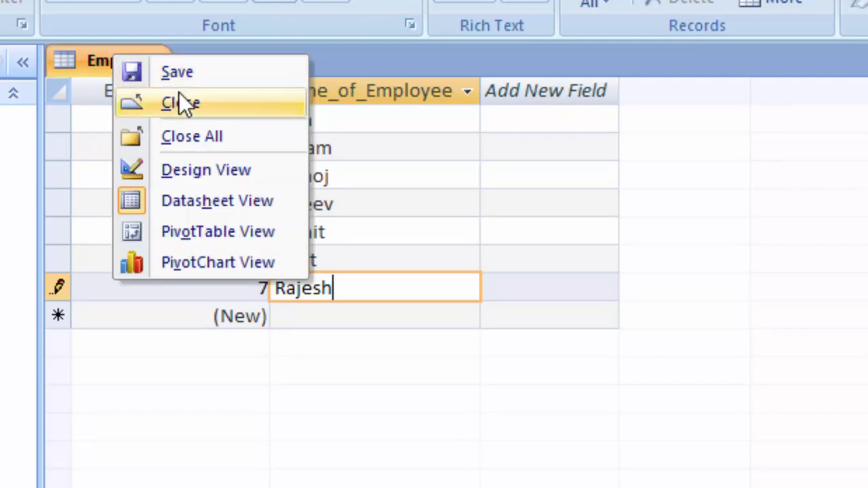
pyautogui.click(786, 319)
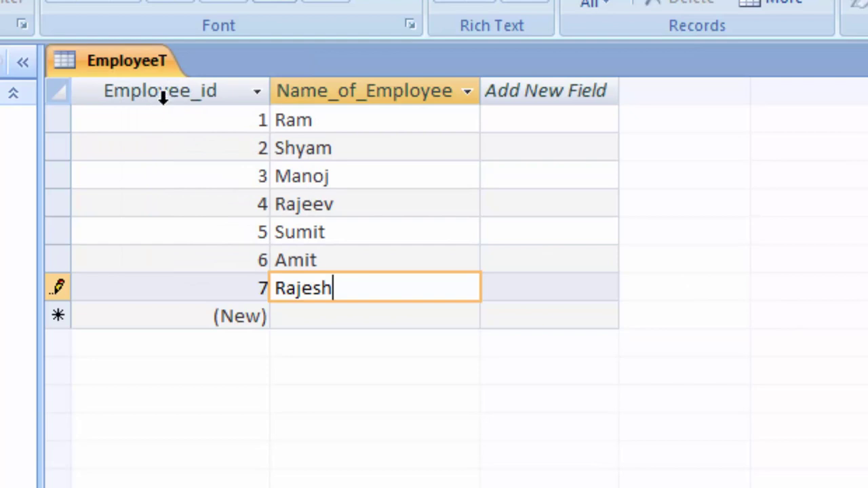
pyautogui.rightClick(135, 60)
pyautogui.click(197, 109)
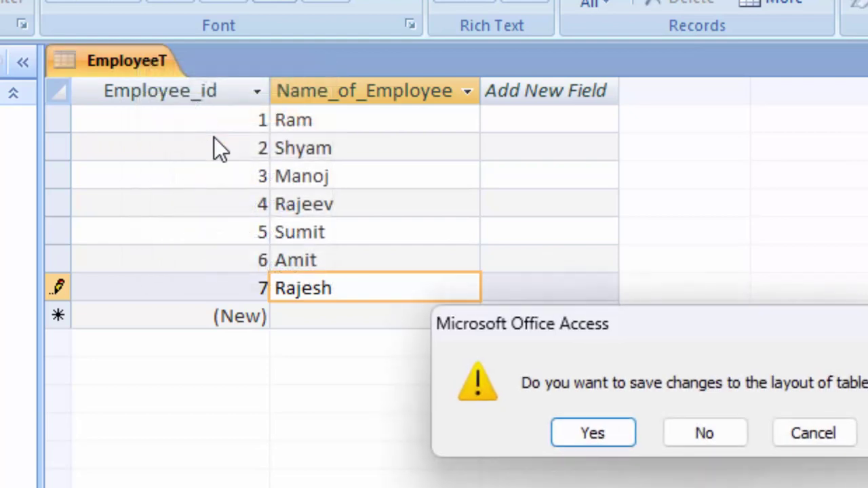
pyautogui.click(603, 446)
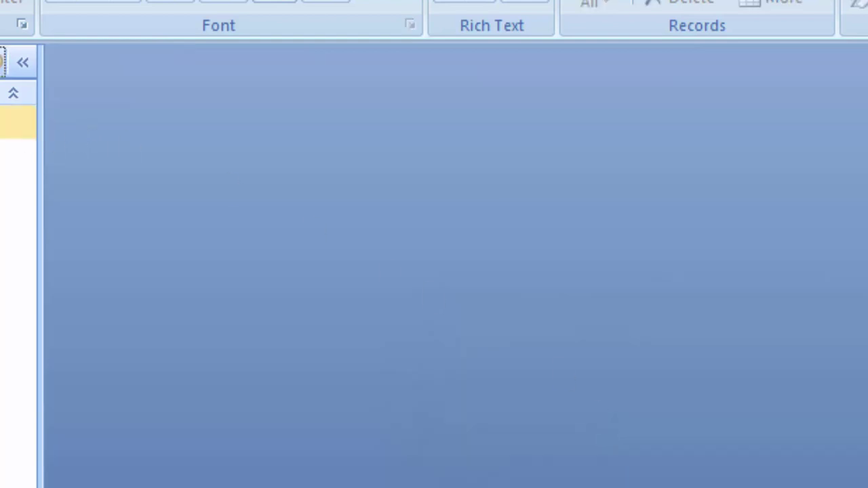
pyautogui.doubleClick(14, 122)
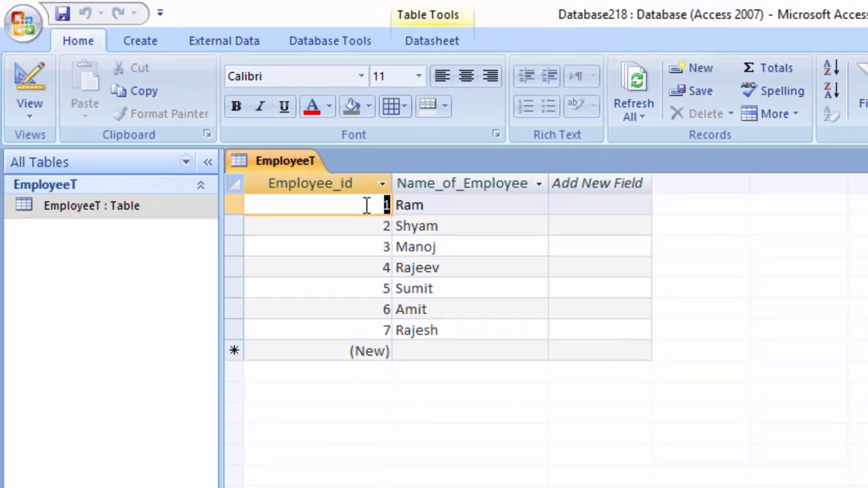
# - In Design View, add a new Text field named Adhar below Name_of_Employee
pyautogui.click(20, 111)
pyautogui.click(111, 291)
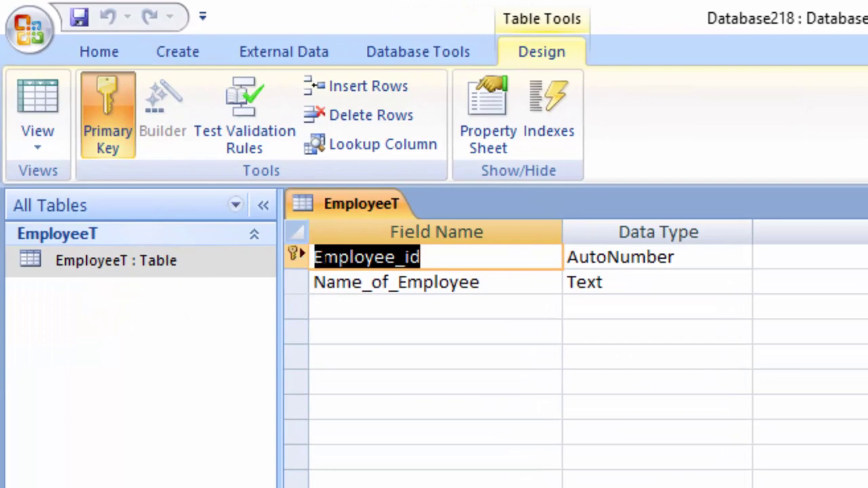
pyautogui.click(347, 310)
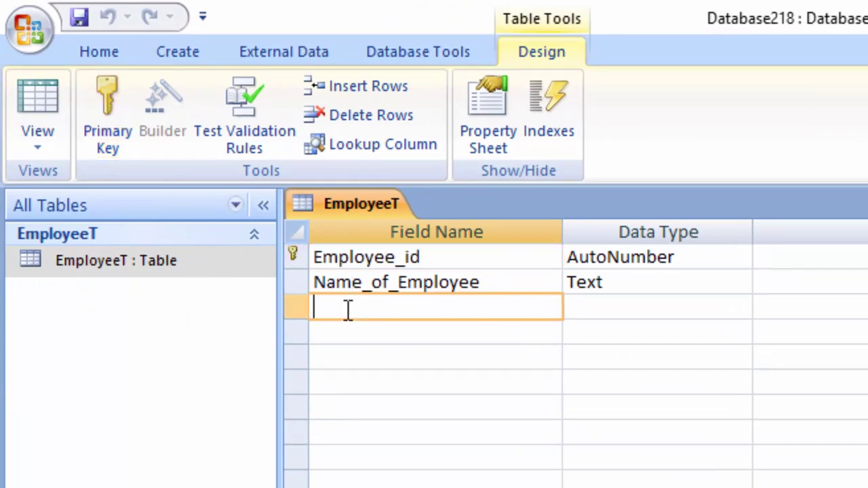
pyautogui.write('Ad')
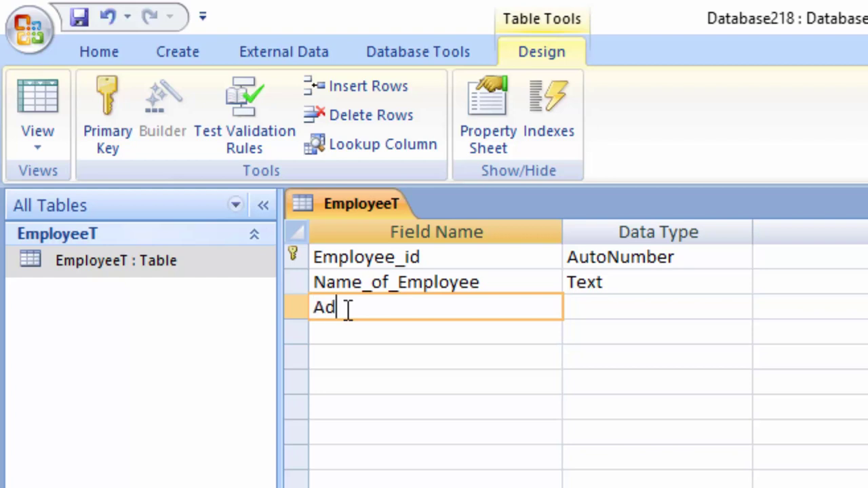
pyautogui.write('har')
pyautogui.click(638, 312)
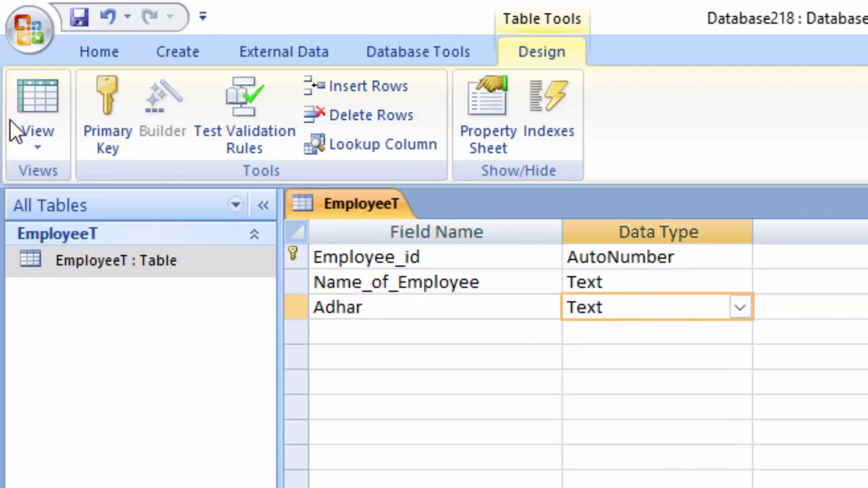
# - Make Adhar and Employee_id a combined primary key
pyautogui.rightClick(300, 315)
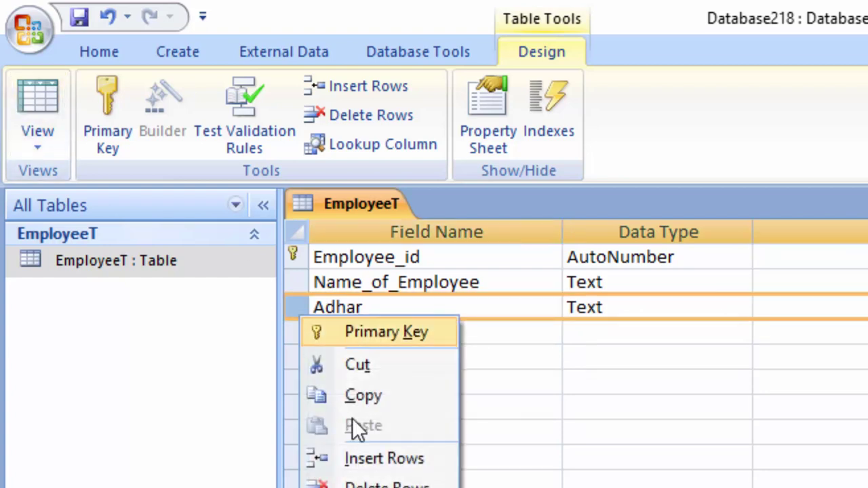
pyautogui.click(371, 329)
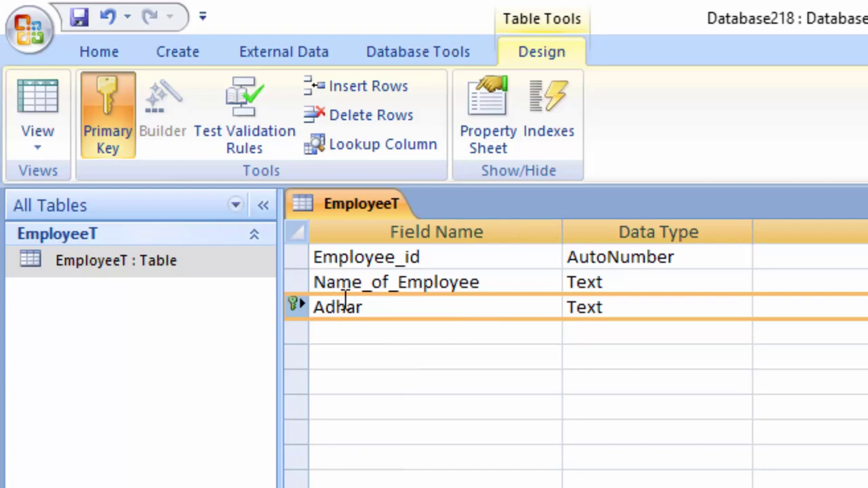
pyautogui.click(296, 257)
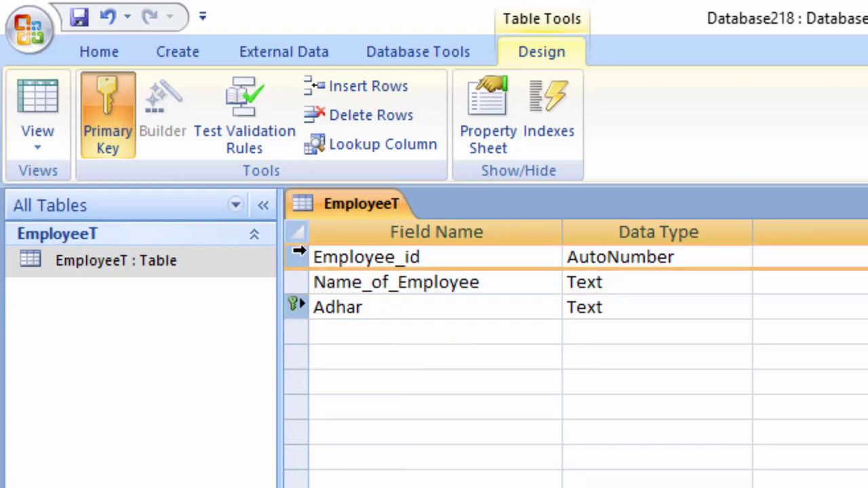
pyautogui.rightClick(298, 254)
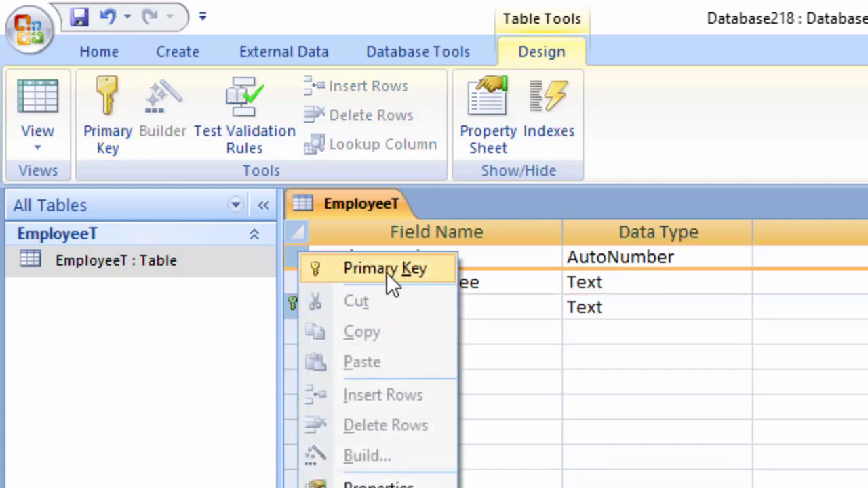
pyautogui.click(387, 271)
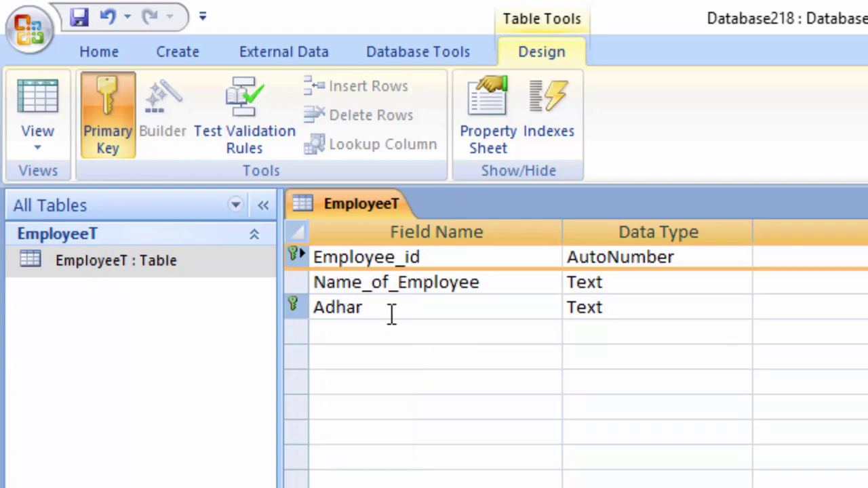
# - Try saving and switching to datasheet view, then dismiss the Null key value errors
pyautogui.click(30, 95)
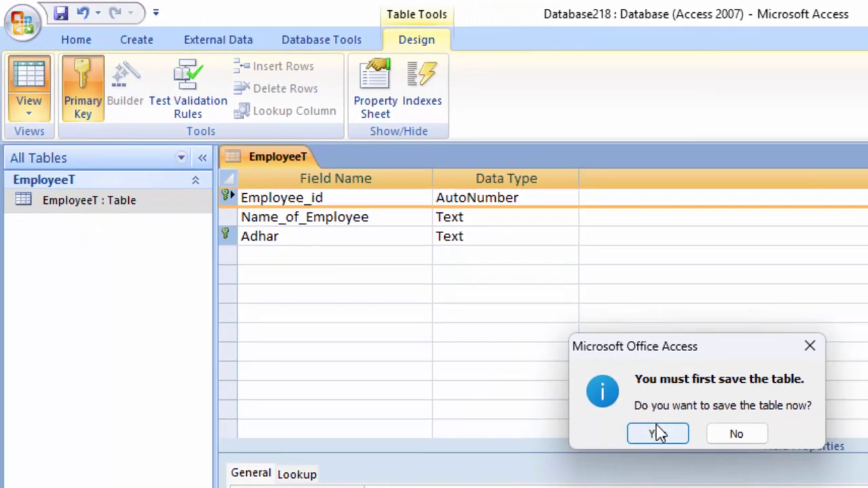
pyautogui.click(657, 434)
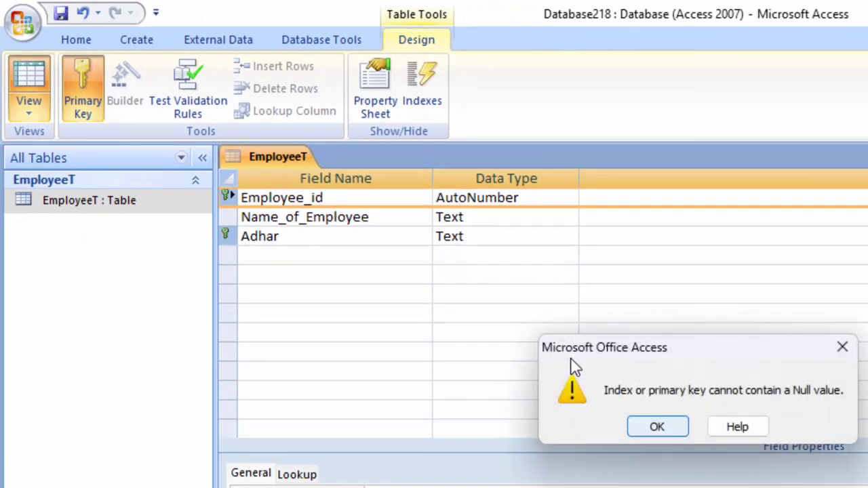
pyautogui.click(667, 427)
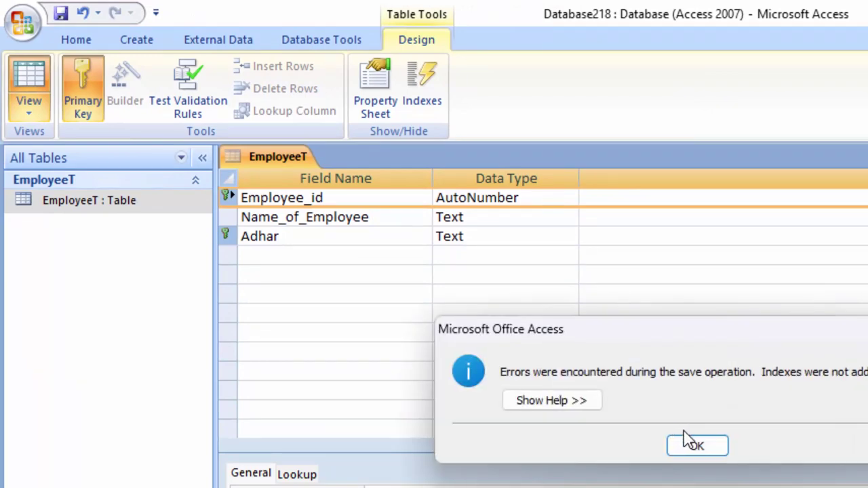
pyautogui.click(690, 443)
# - Remove the combined key and make Employee_id the sole primary key
pyautogui.click(304, 253)
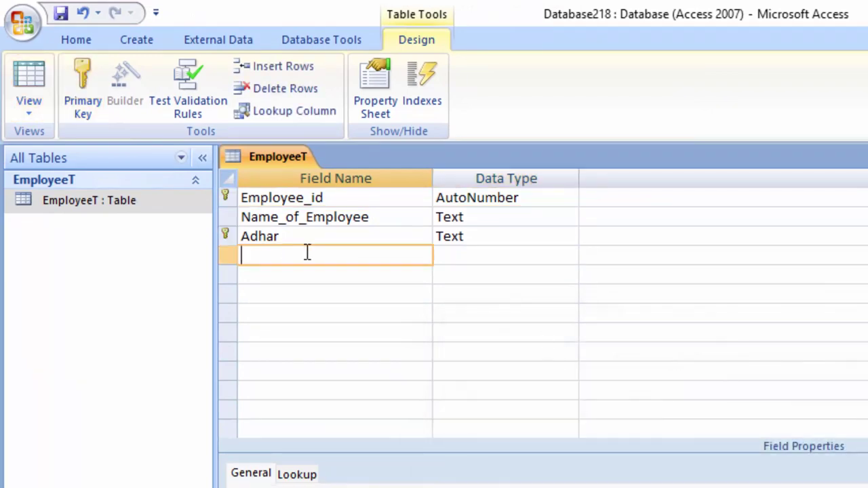
pyautogui.rightClick(231, 235)
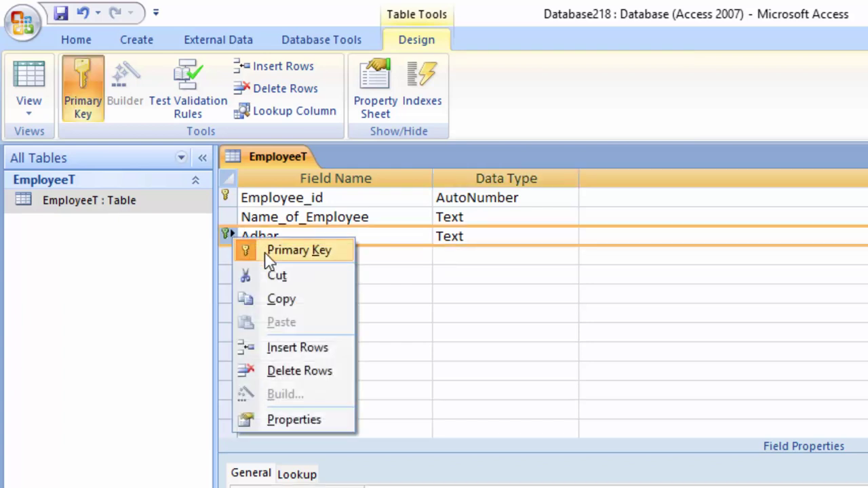
pyautogui.click(274, 256)
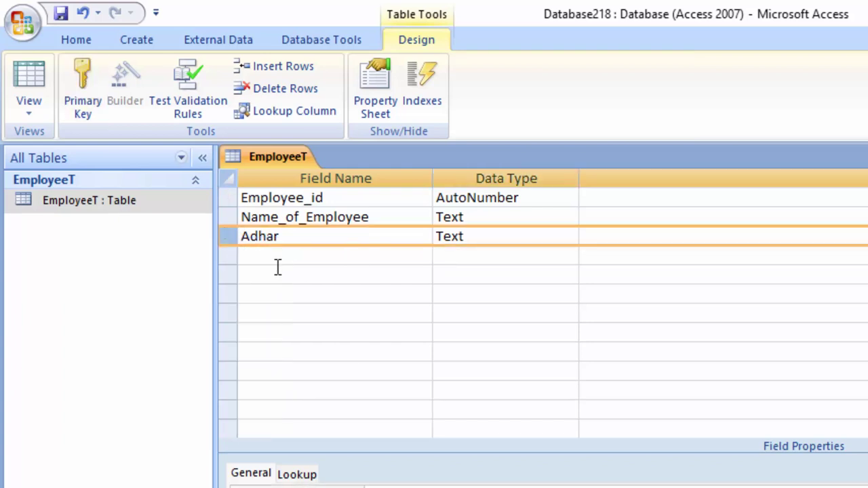
pyautogui.click(228, 197)
pyautogui.rightClick(228, 198)
pyautogui.click(268, 200)
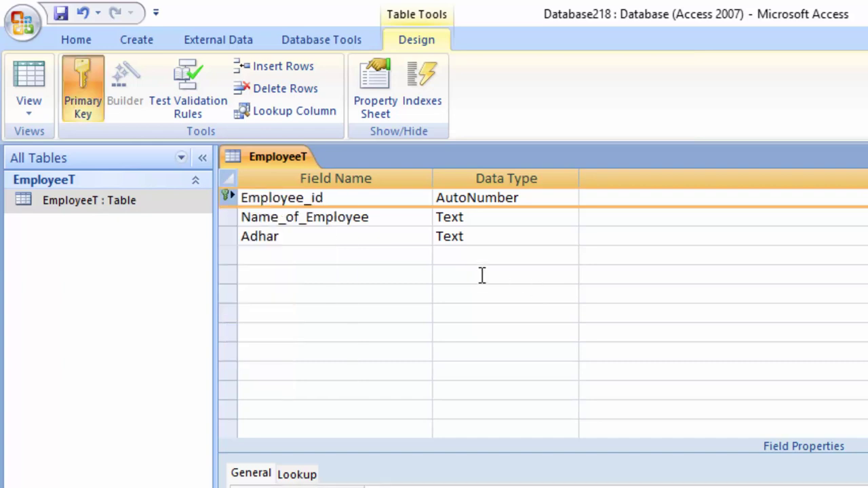
pyautogui.click(36, 76)
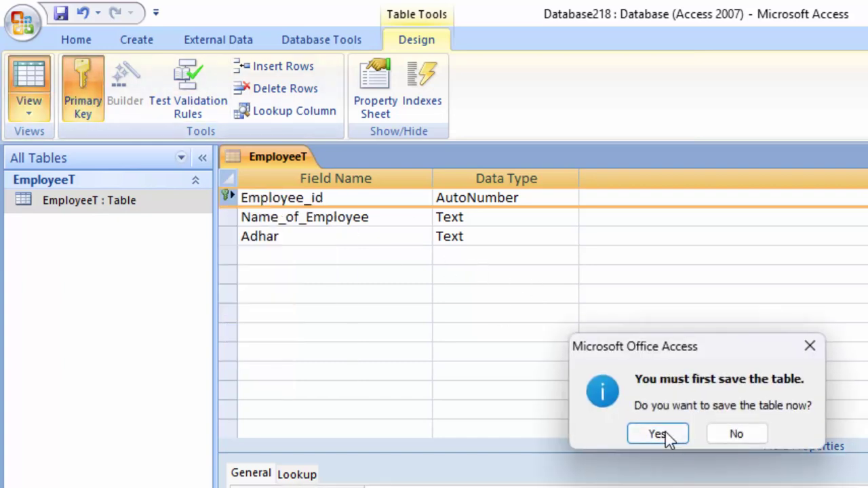
pyautogui.click(810, 345)
# - Delete the Adhar field permanently, then save the table and show its seven records
pyautogui.rightClick(225, 232)
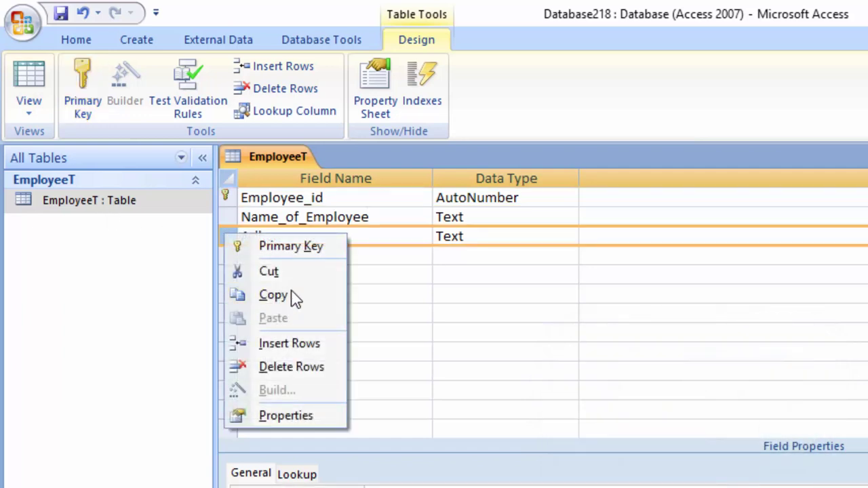
pyautogui.click(293, 274)
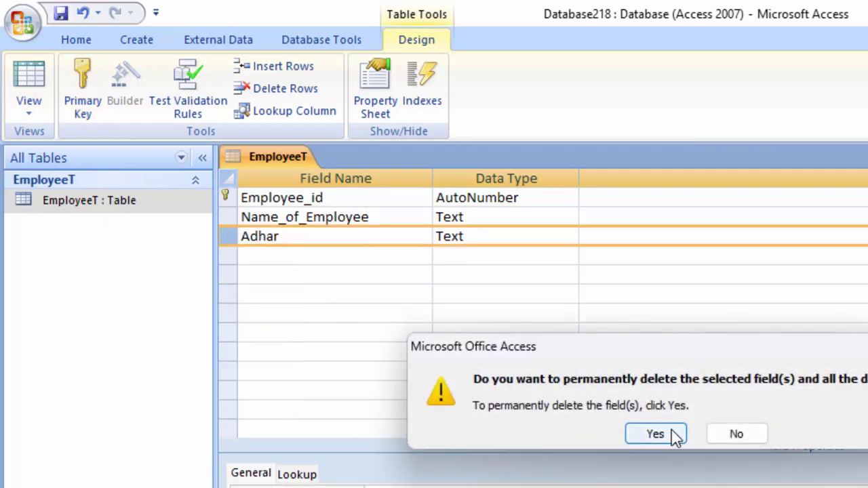
pyautogui.click(651, 427)
pyautogui.click(26, 85)
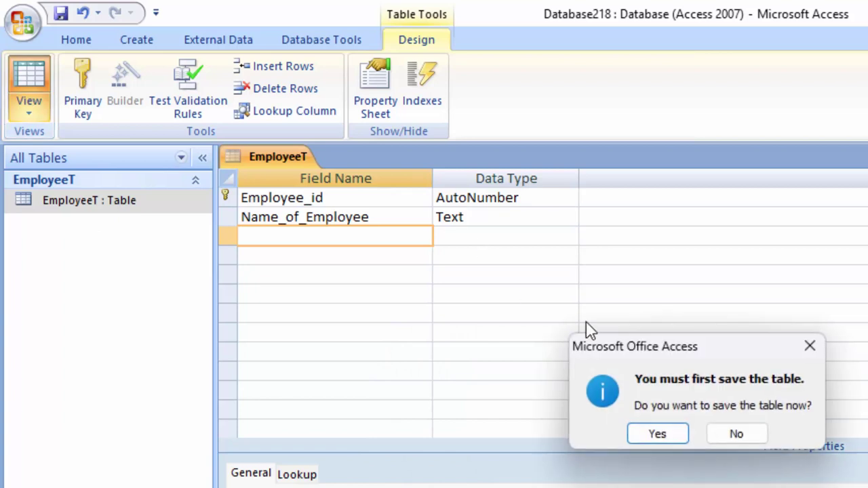
pyautogui.click(656, 434)
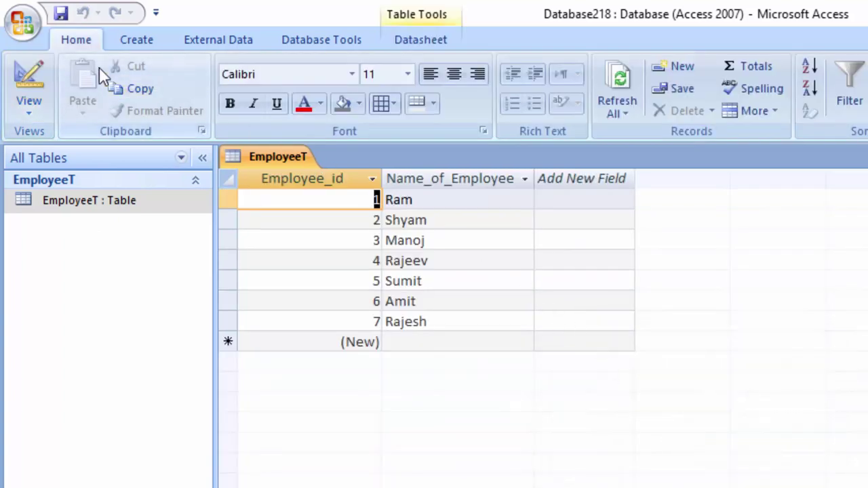
# - Close the EmployeeT table and create a new blank table
pyautogui.rightClick(286, 151)
pyautogui.click(326, 184)
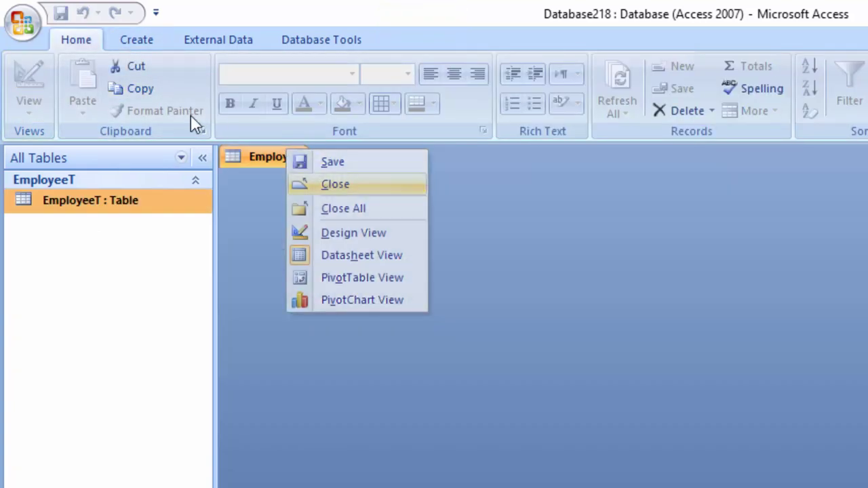
pyautogui.click(132, 41)
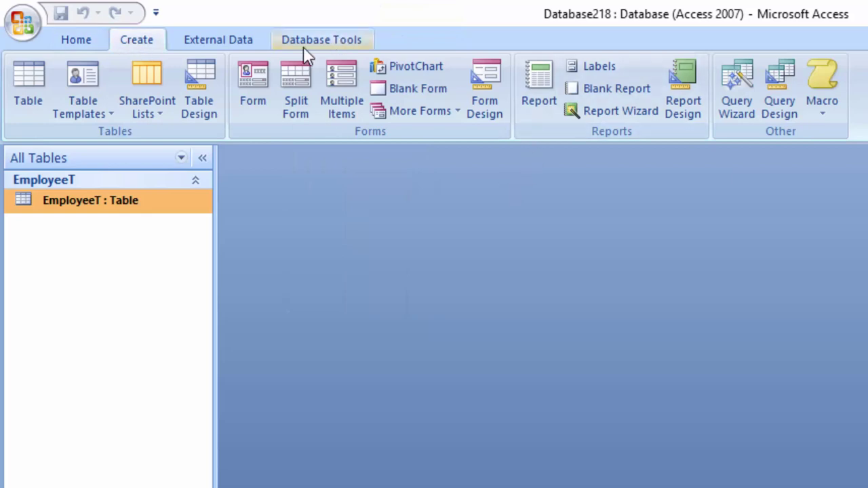
pyautogui.click(27, 80)
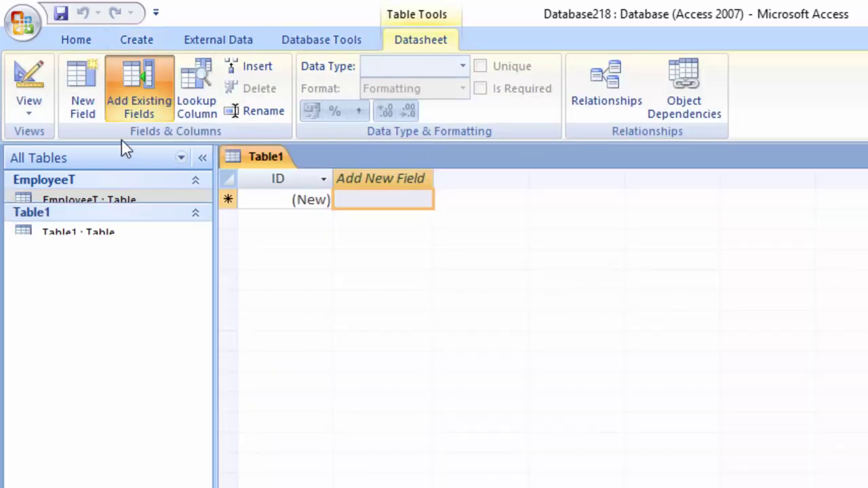
# - Save the new table as EmployeeD and open it in Design View
pyautogui.click(29, 75)
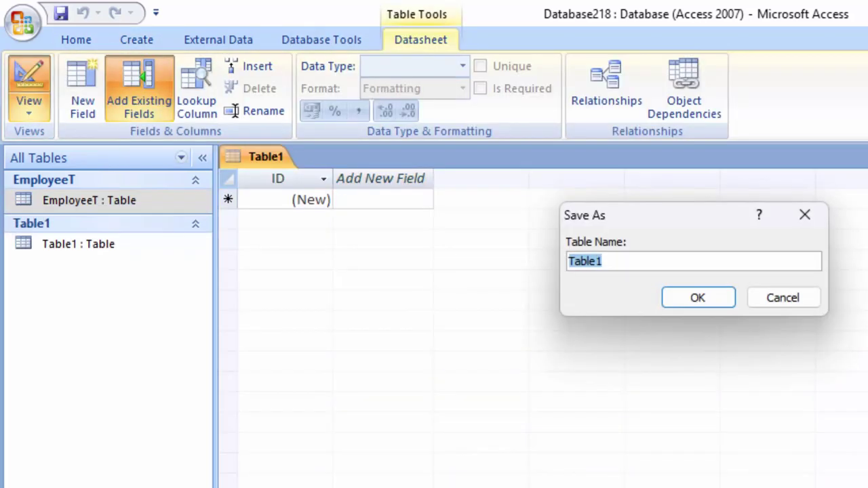
pyautogui.press('BackSpace')
pyautogui.write('E')
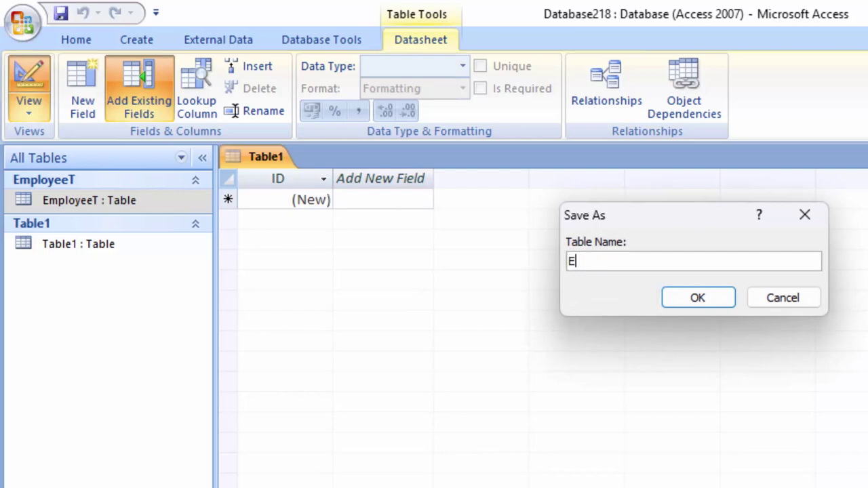
pyautogui.write('mploy')
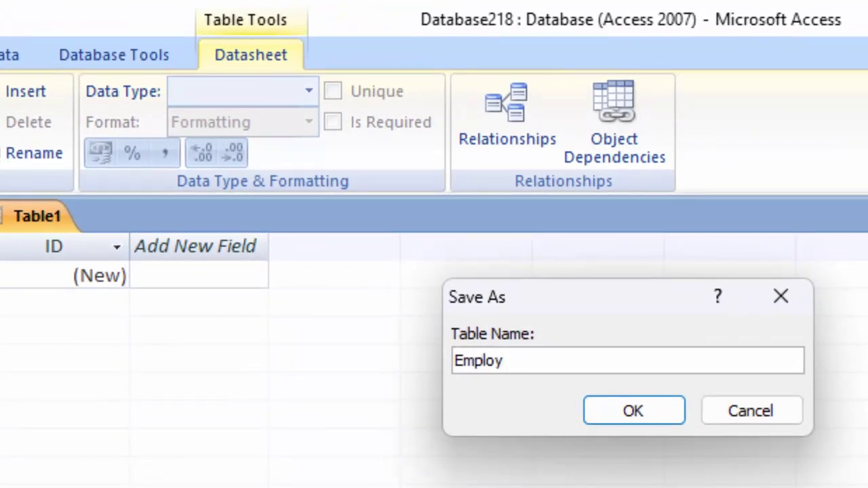
pyautogui.write('eeD')
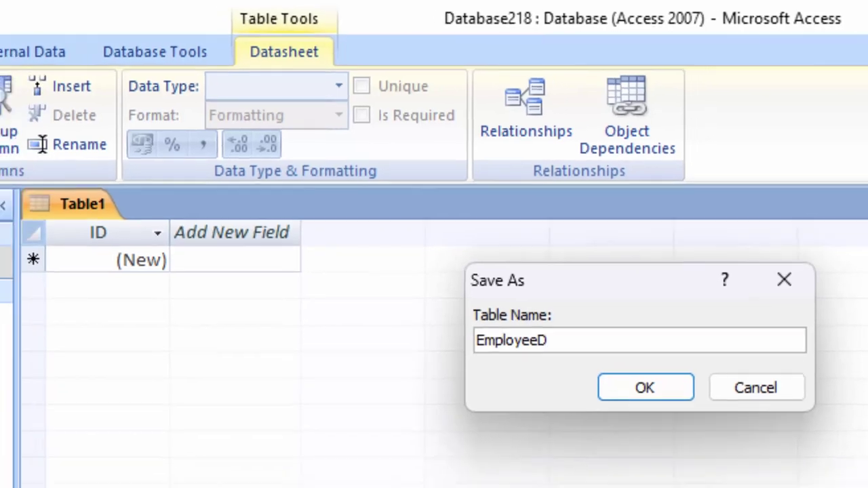
pyautogui.press('Return')
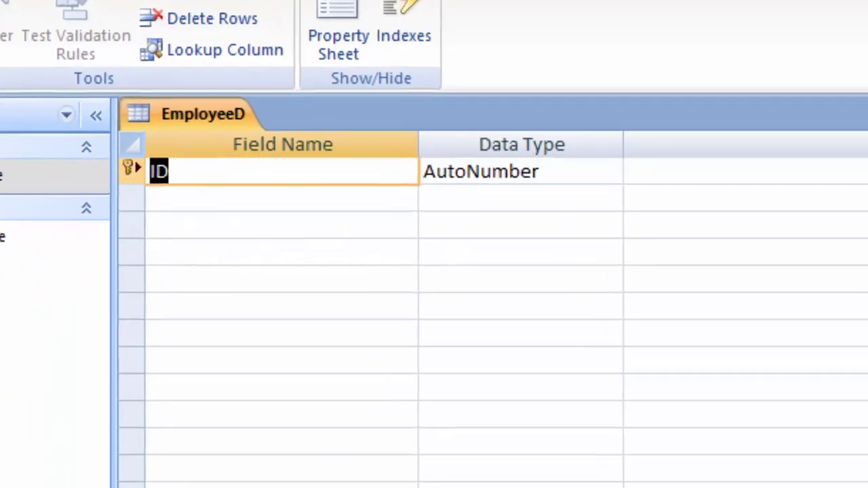
# - Rename the key field ID to Adhar_id as Text, and enter Employee_id as the second field
pyautogui.press('Delete')
pyautogui.write('A')
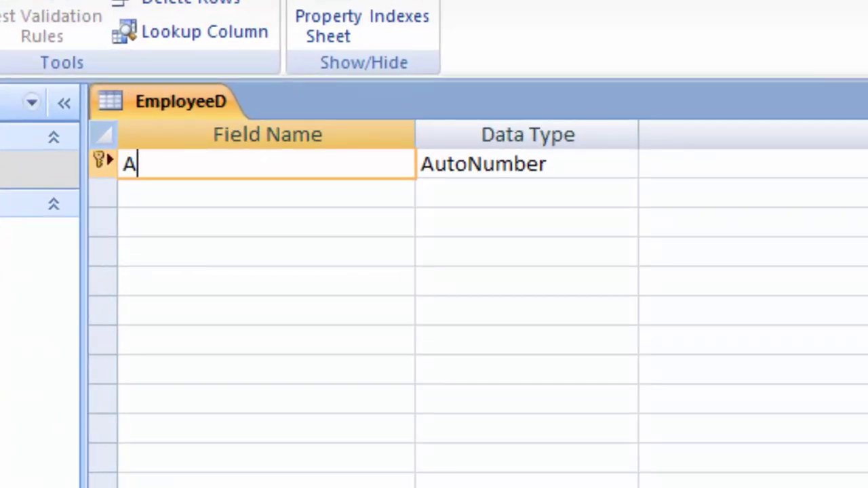
pyautogui.write('dhar_')
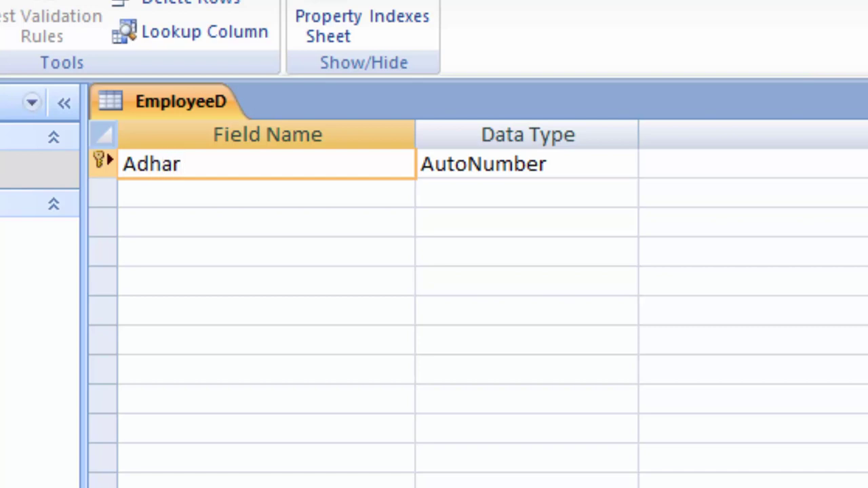
pyautogui.write('id')
pyautogui.press('Tab')
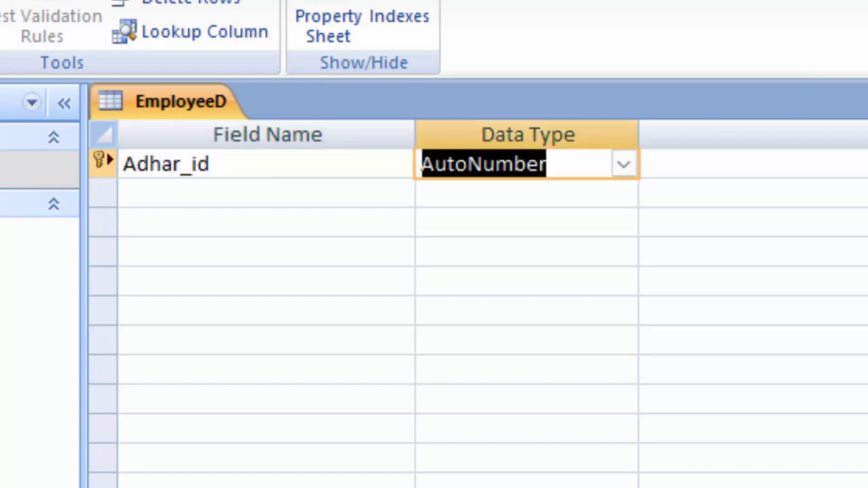
pyautogui.click(622, 166)
pyautogui.click(572, 194)
pyautogui.click(169, 195)
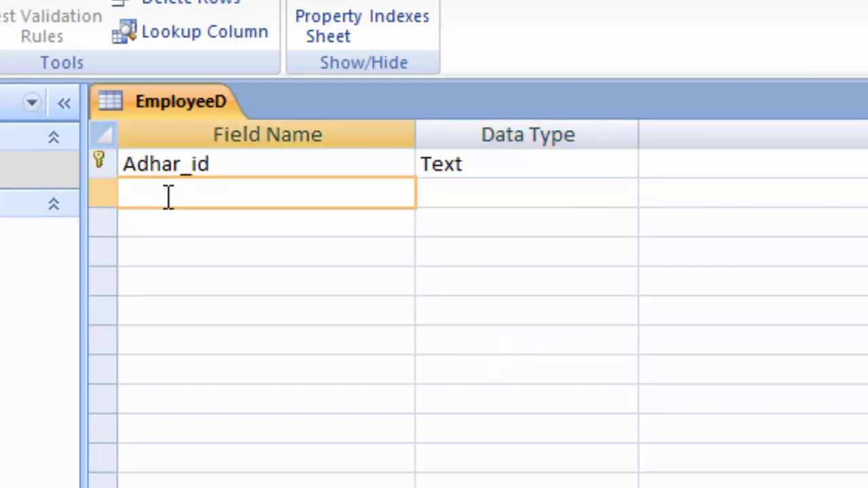
pyautogui.write('Employe')
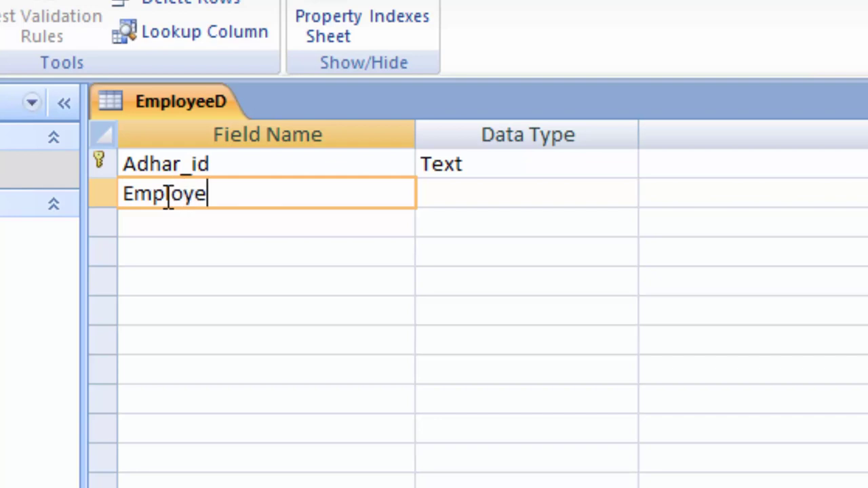
pyautogui.write('e')
pyautogui.write('_id')
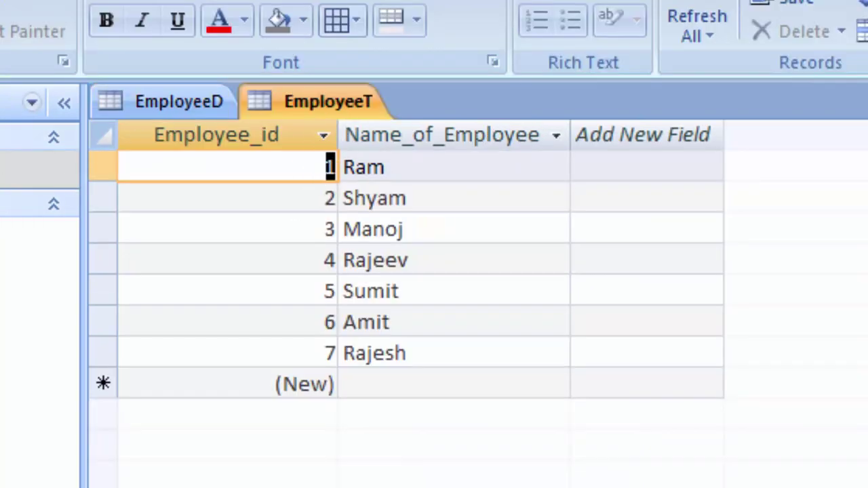
# - Return to EmployeeD's design and make Employee_id a Number field
pyautogui.rightClick(27, 236)
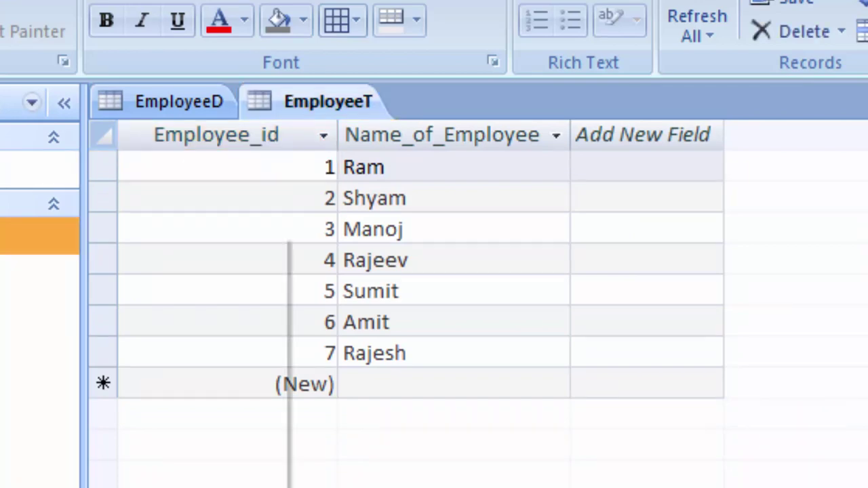
pyautogui.click(258, 287)
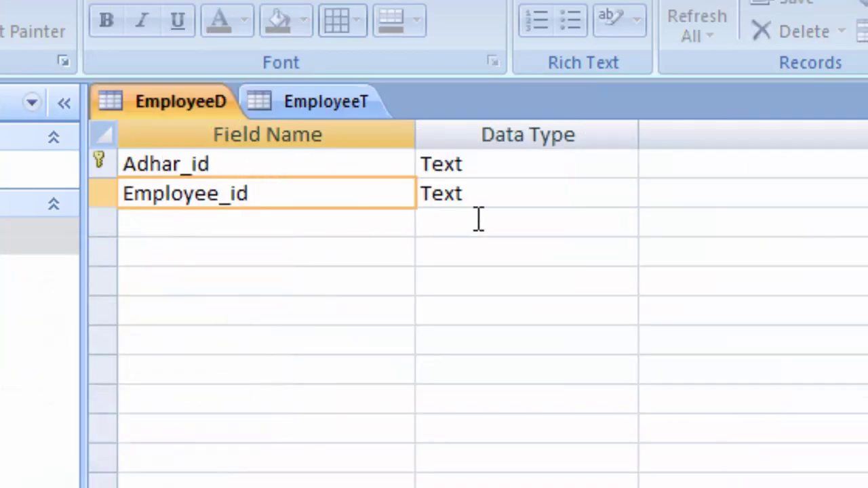
pyautogui.click(514, 194)
pyautogui.click(622, 195)
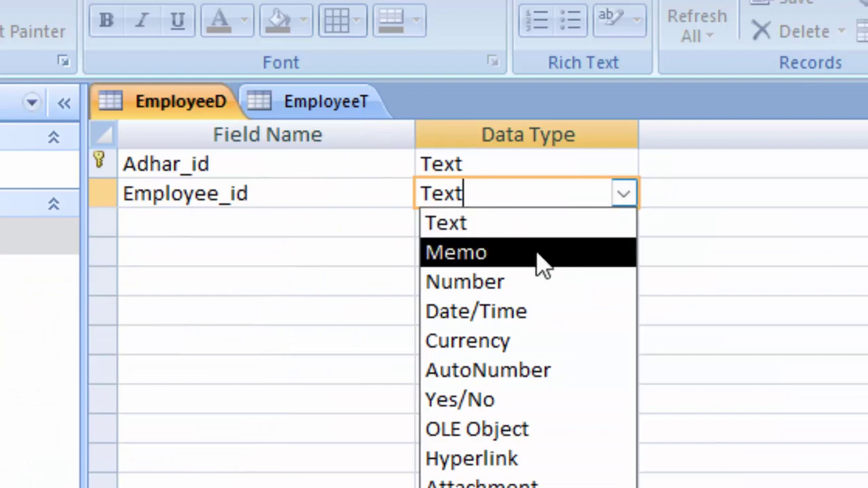
pyautogui.click(526, 283)
# - Add a Salary field of type Currency and switch EmployeeD to datasheet view
pyautogui.click(199, 224)
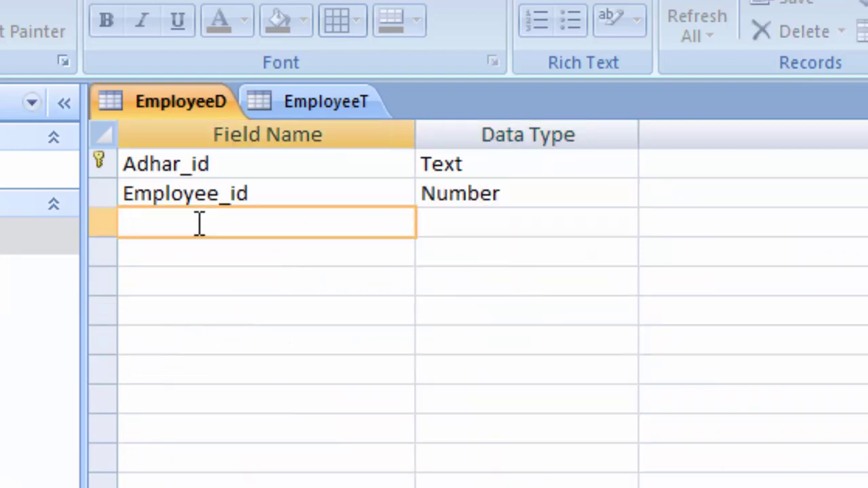
pyautogui.write('Salary')
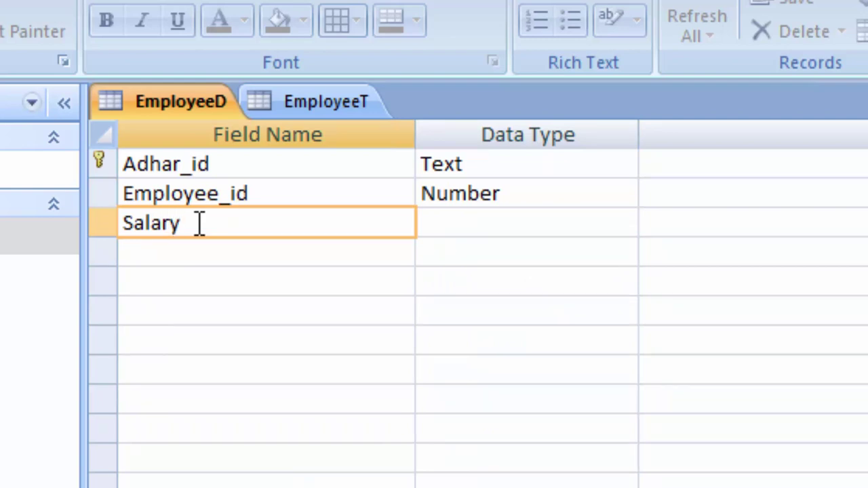
pyautogui.click(548, 224)
pyautogui.click(622, 223)
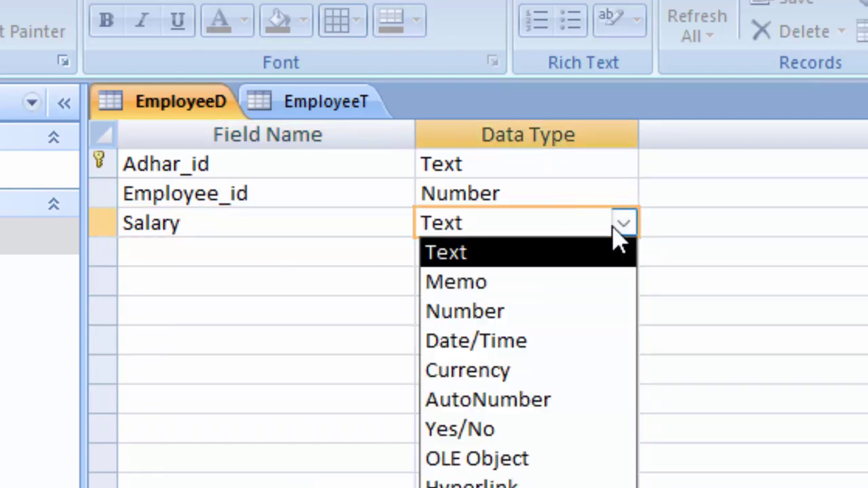
pyautogui.press('Escape')
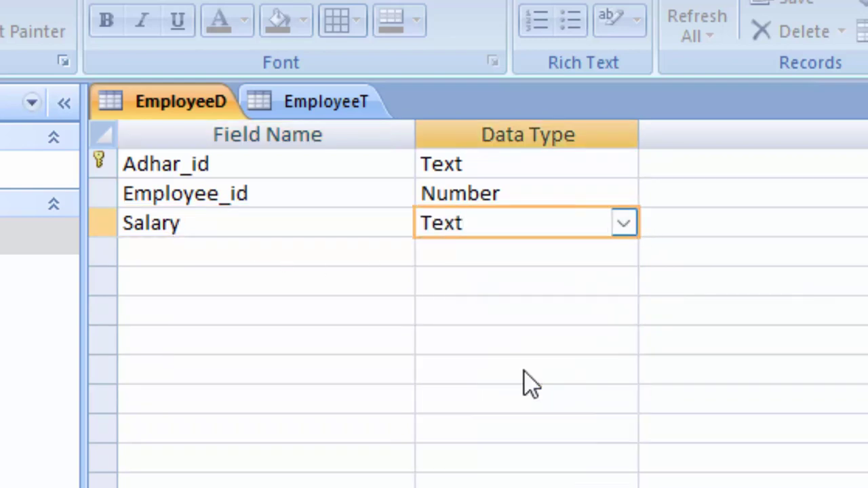
pyautogui.write('cy')
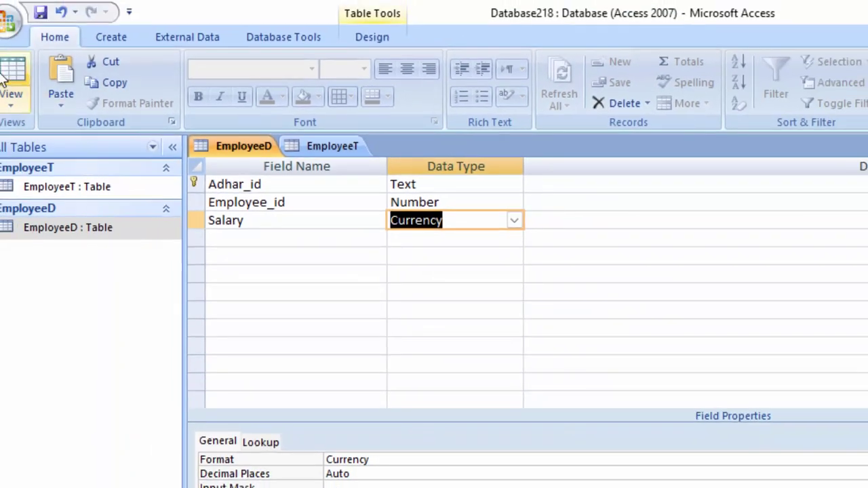
pyautogui.click(11, 81)
# - Save the table, widen columns, and enter the first Adhar id, removing an invalid 'Ram' Employee_id
pyautogui.click(606, 406)
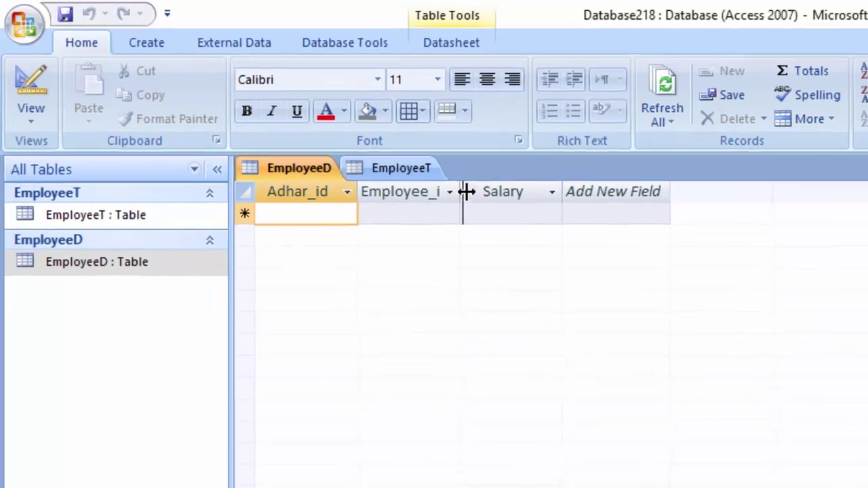
pyautogui.moveTo(399, 167); pyautogui.dragTo(441, 210)
pyautogui.moveTo(576, 272); pyautogui.dragTo(579, 273)
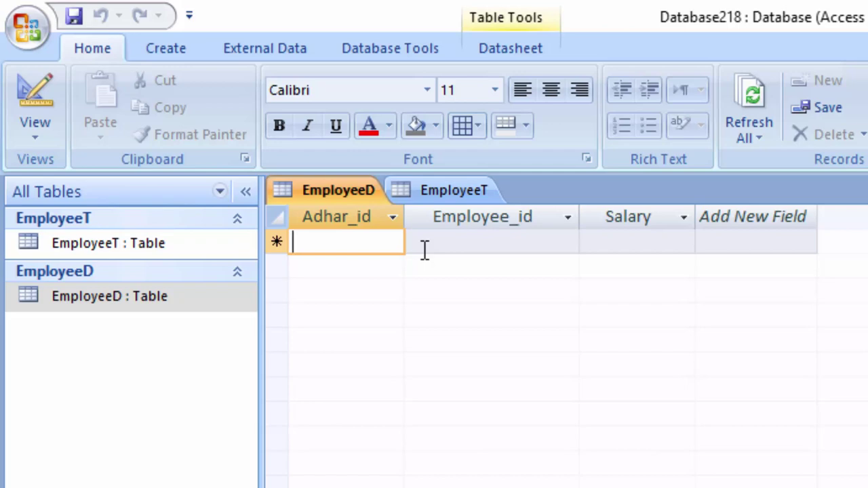
pyautogui.write('4')
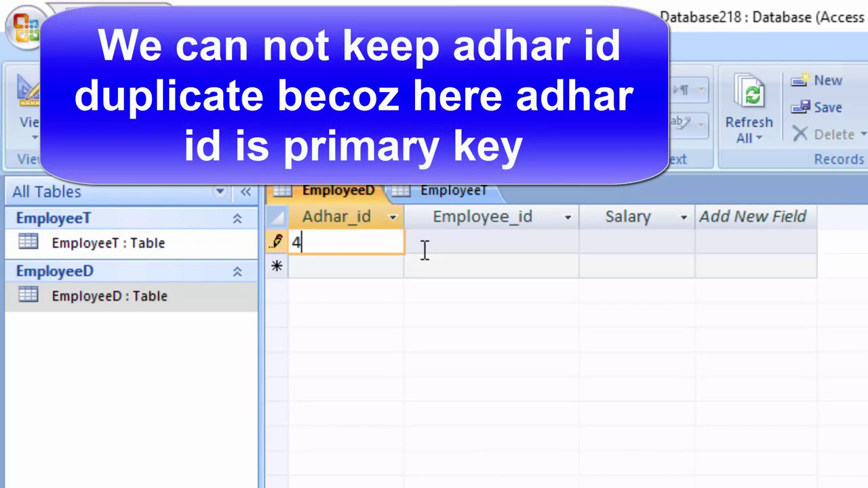
pyautogui.write('567777777')
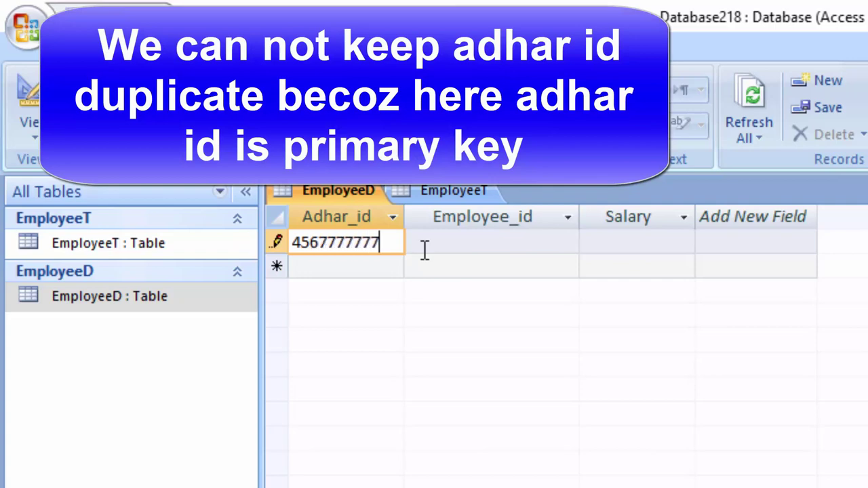
pyautogui.write('7766')
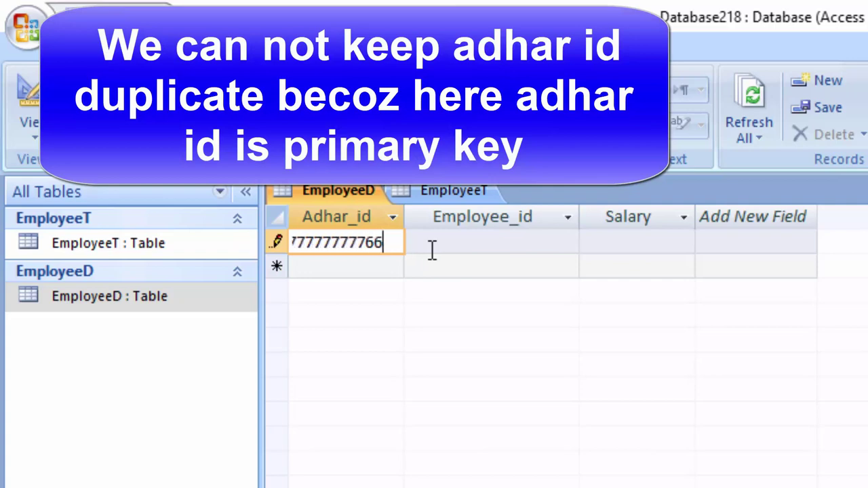
pyautogui.click(430, 248)
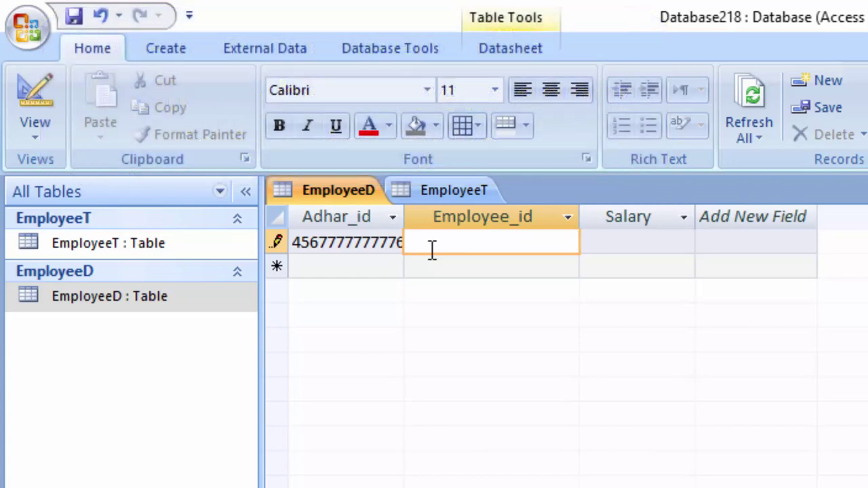
pyautogui.write('Ram')
pyautogui.press('Tab')
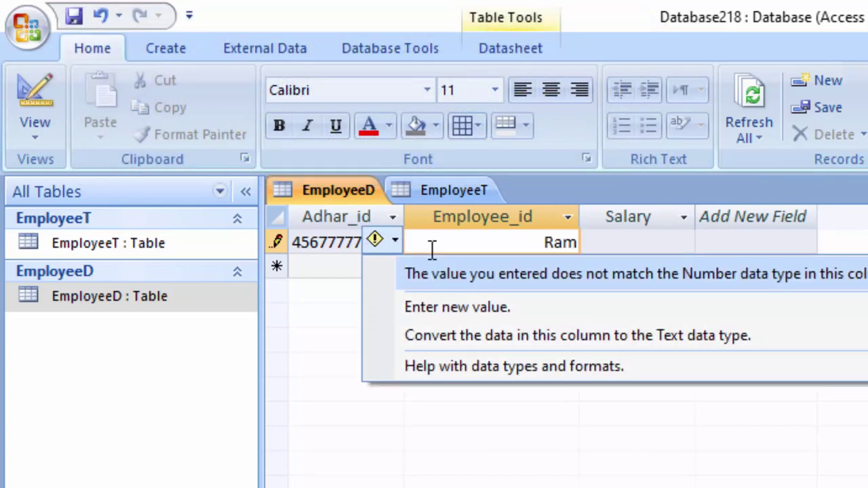
pyautogui.press('Down')
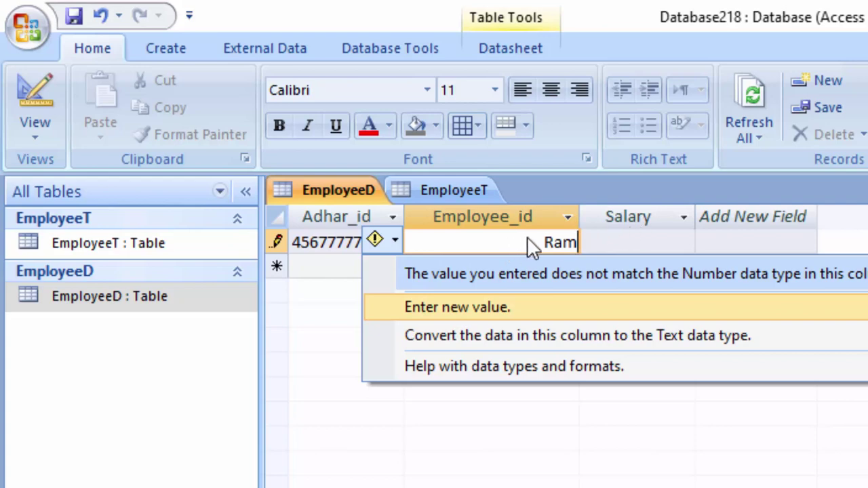
pyautogui.press('Return')
pyautogui.press('BackSpace')
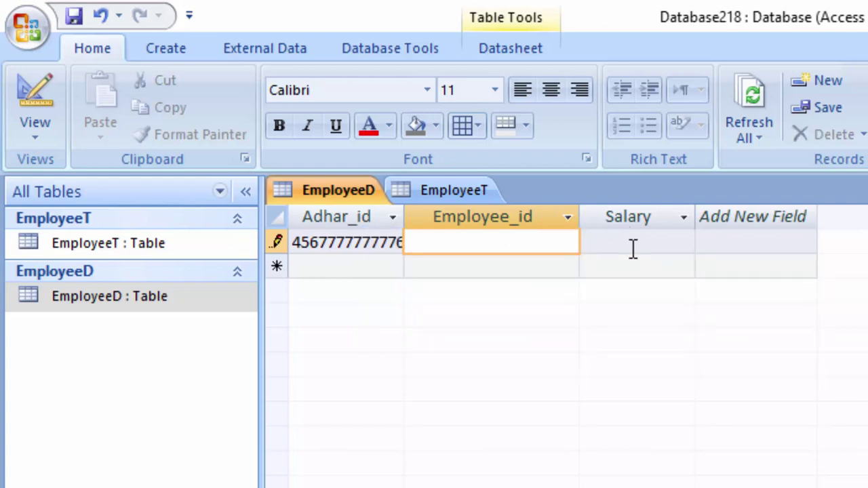
pyautogui.write('1')
pyautogui.click(632, 248)
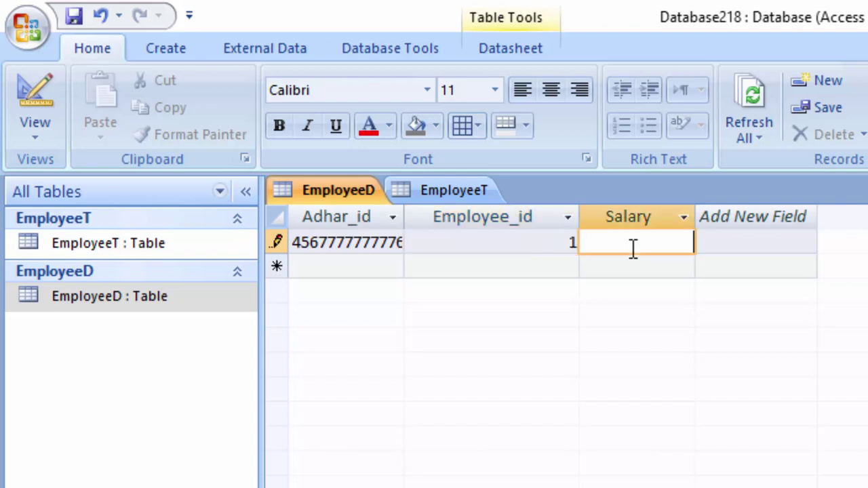
# - Check EmployeeT's employee ids, widen Adhar_id, and give the first record a salary of 20,000
pyautogui.doubleClick(198, 252)
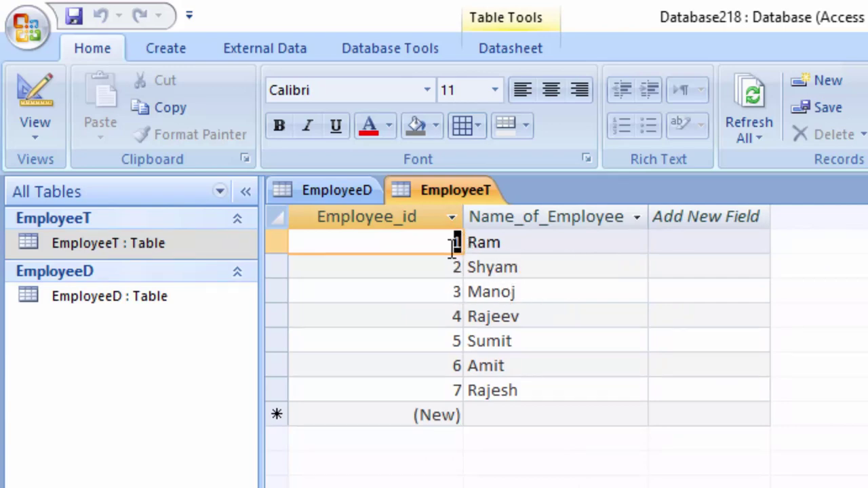
pyautogui.doubleClick(136, 297)
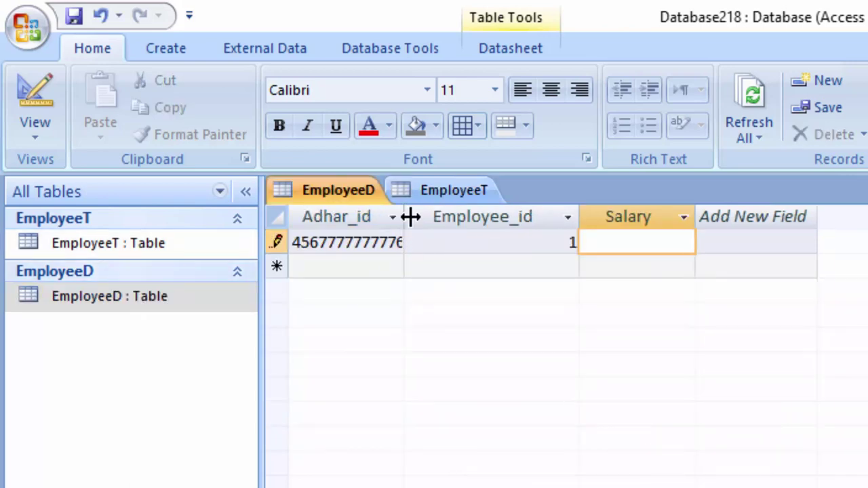
pyautogui.moveTo(405, 217); pyautogui.dragTo(466, 270)
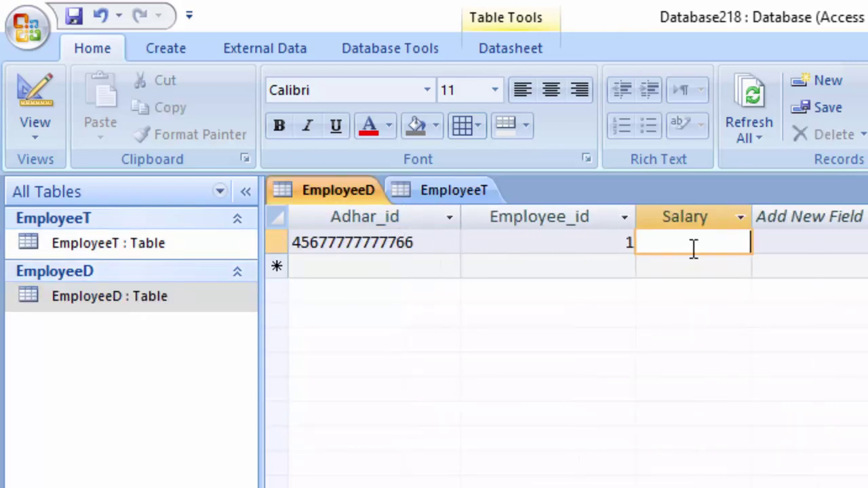
pyautogui.write('20,00')
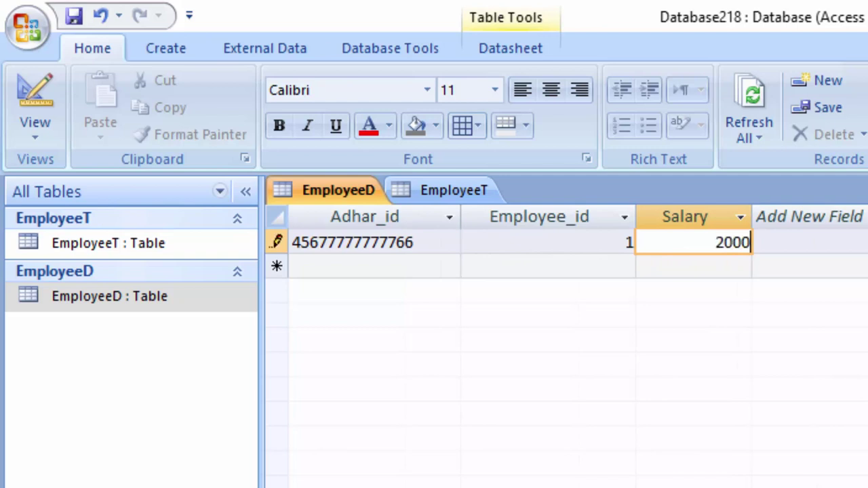
pyautogui.write('0')
pyautogui.press('Return')
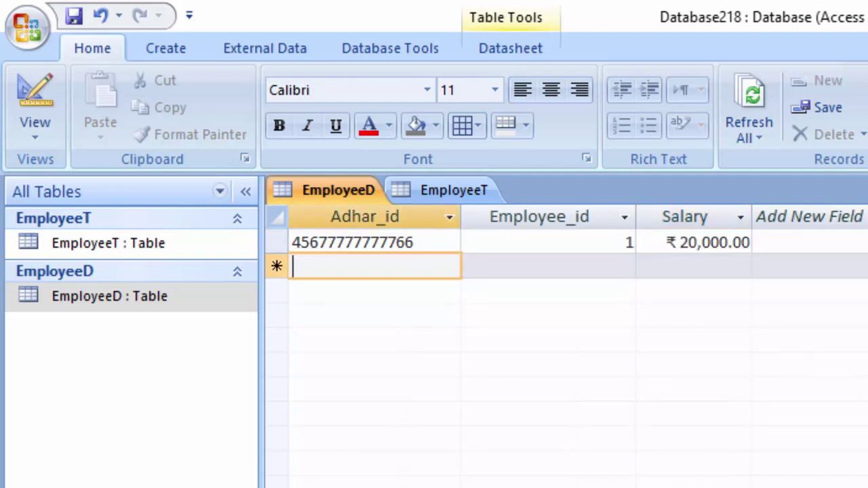
# - Enter the second record's Adhar id with a salary of 18,000
pyautogui.write('3242332434')
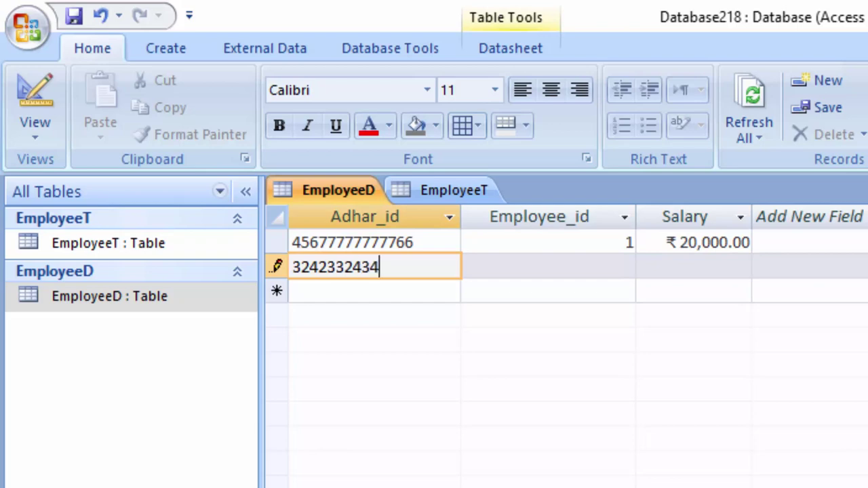
pyautogui.write('324432')
pyautogui.press('BackSpace')
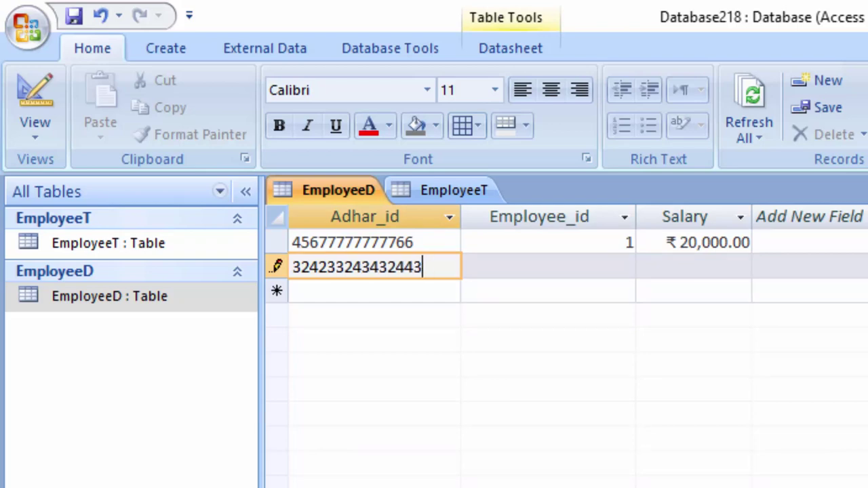
pyautogui.click(547, 266)
pyautogui.write('2')
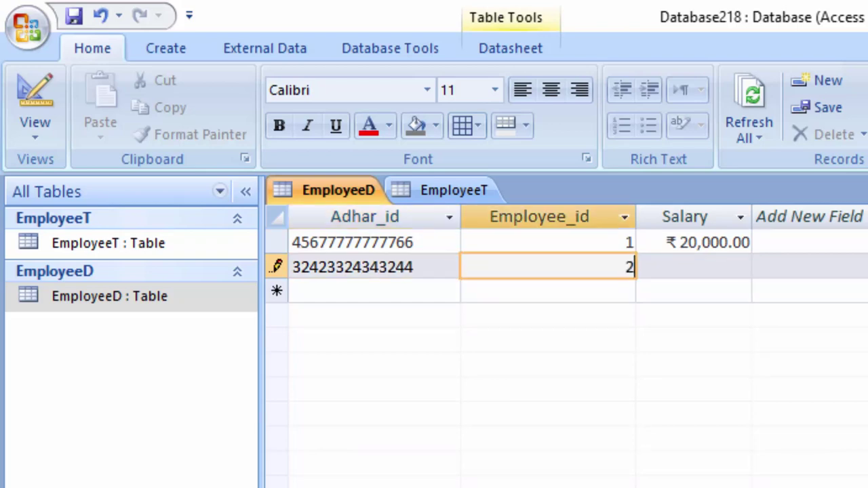
pyautogui.click(692, 266)
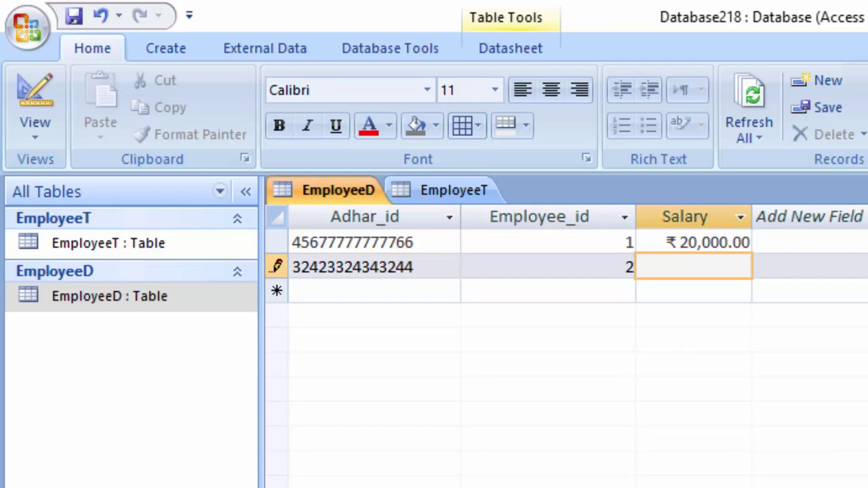
pyautogui.write('1800')
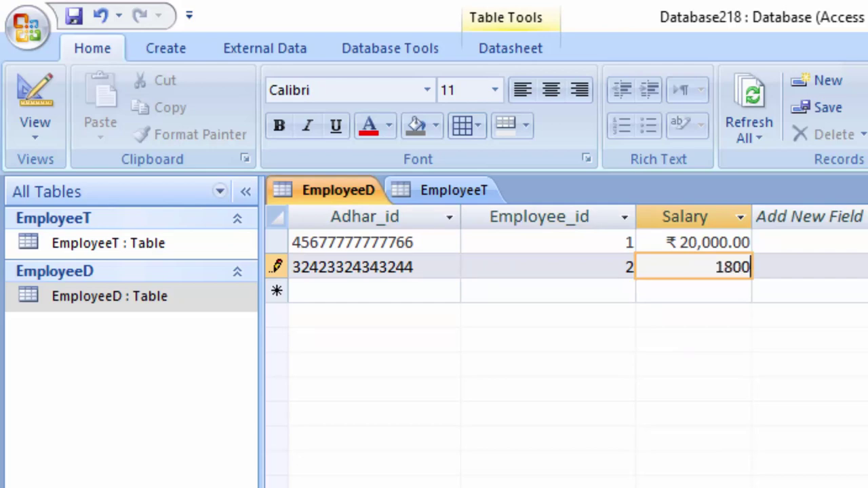
pyautogui.write('0')
pyautogui.press('Tab')
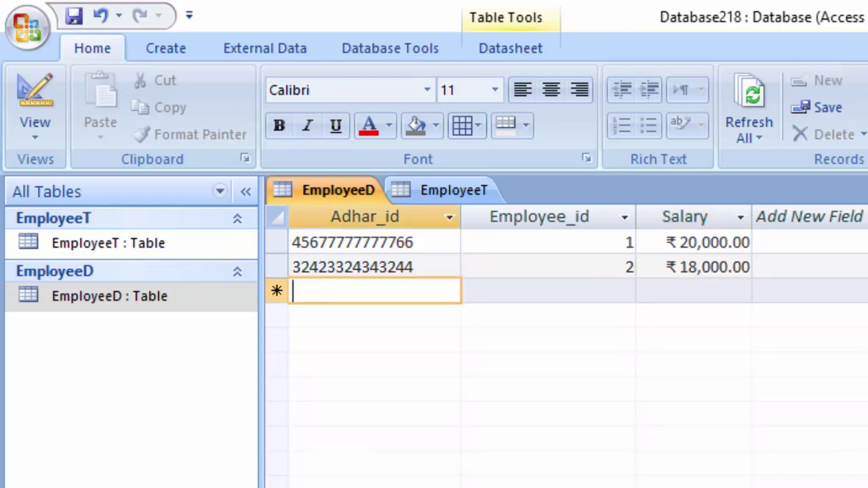
# - Enter the third record's Adhar id, Employee_id 3 and salary 16,000
pyautogui.write('43543435433543')
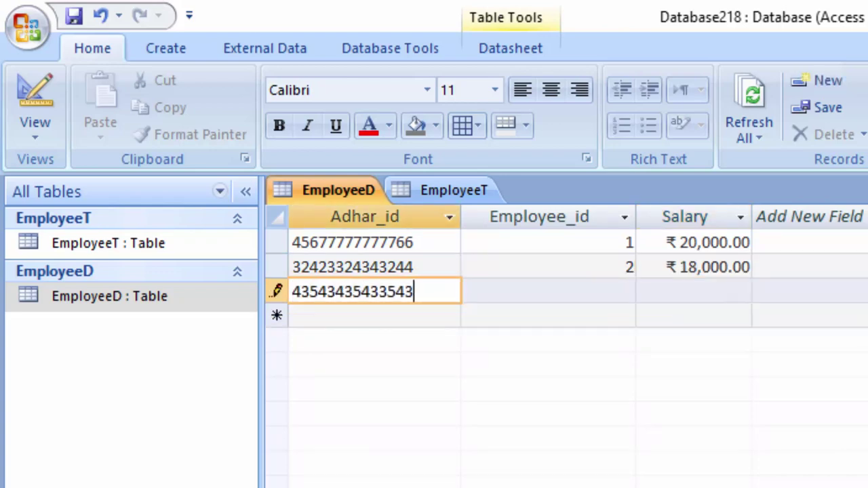
pyautogui.press('Tab')
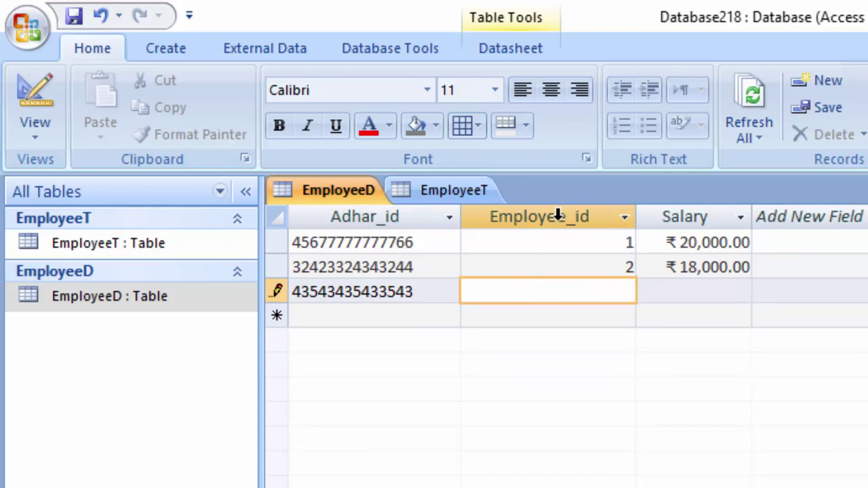
pyautogui.write('3')
pyautogui.press('Tab')
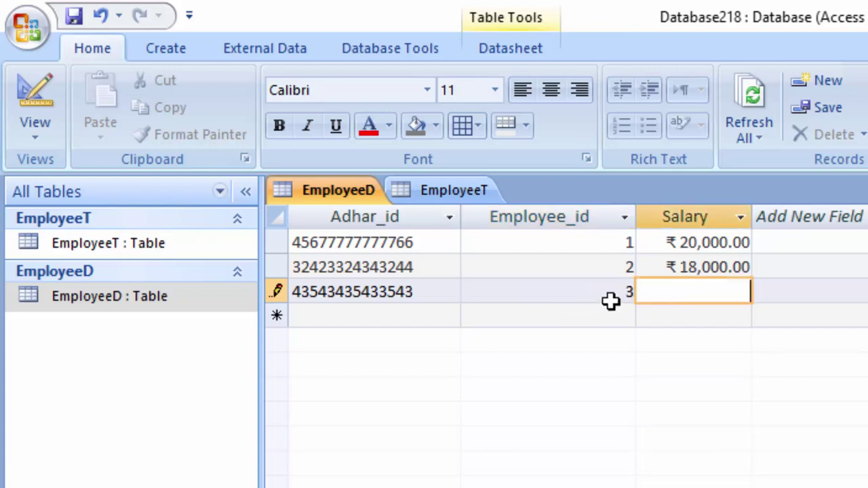
pyautogui.write('160')
pyautogui.write('00')
pyautogui.press('Tab')
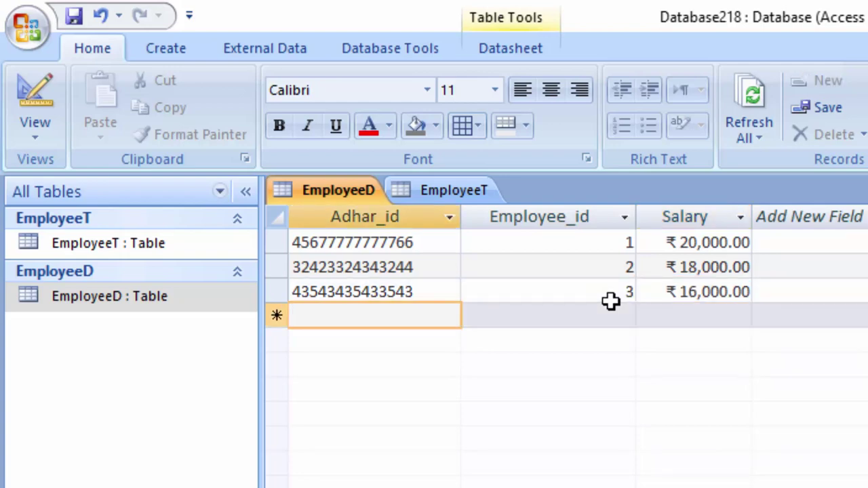
# - Enter the fourth record's Adhar id with a salary of 21,000
pyautogui.write('453453543543')
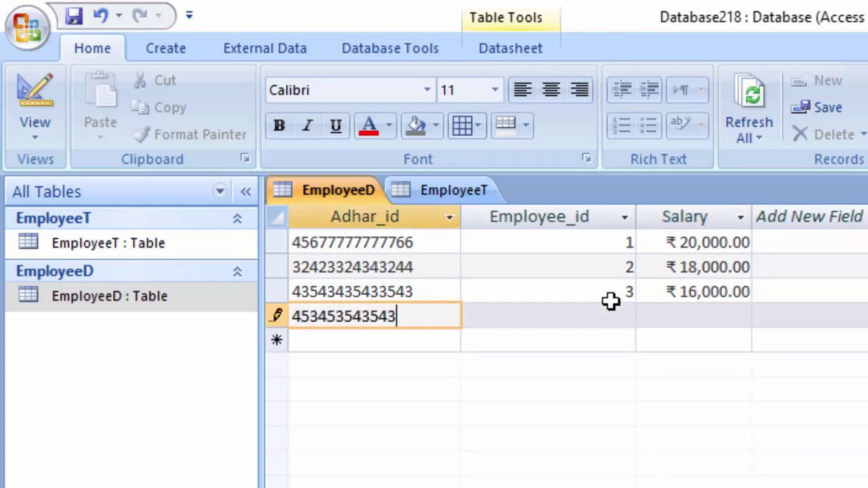
pyautogui.write('43')
pyautogui.press('Tab')
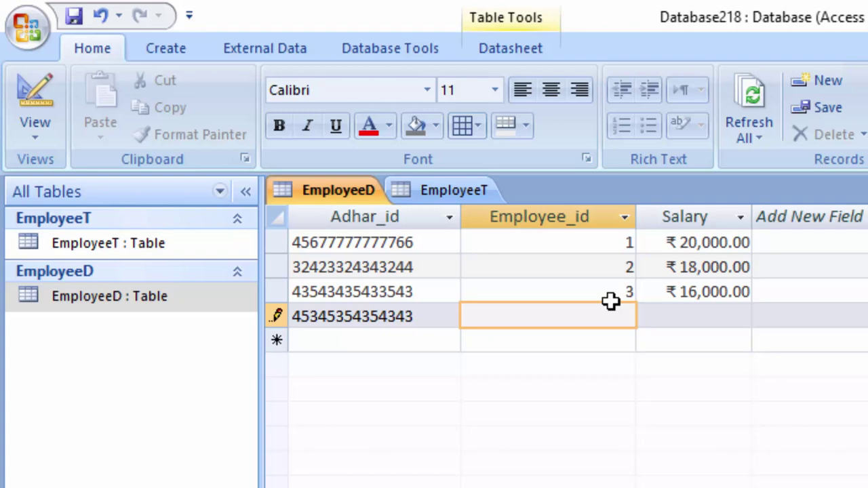
pyautogui.write('4')
pyautogui.press('Tab')
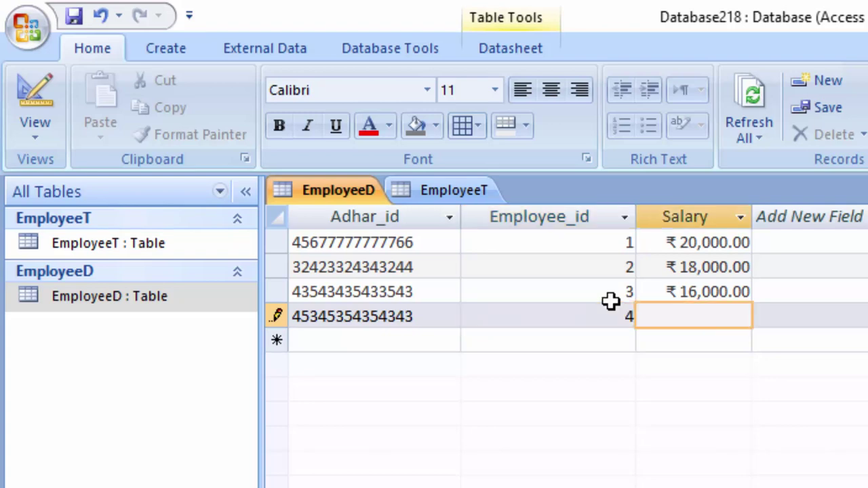
pyautogui.write('21,0')
pyautogui.write('000')
pyautogui.press('Tab')
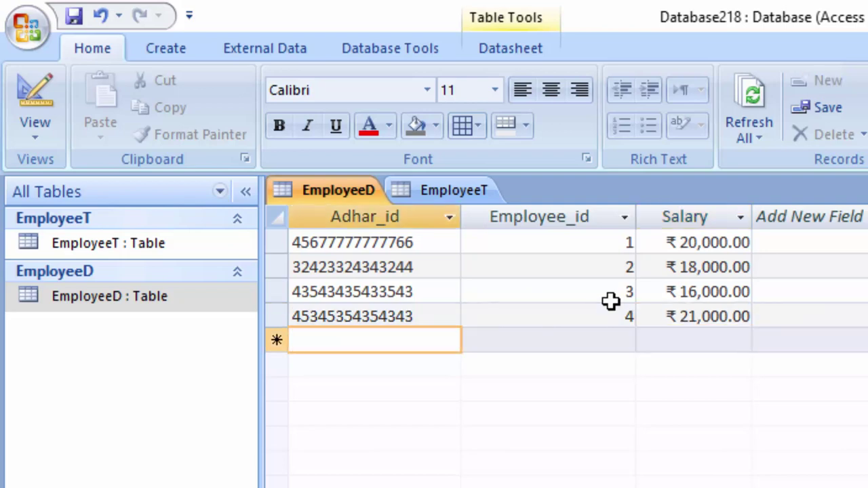
# - Glance at EmployeeT, then enter the fifth EmployeeD record's Adhar id with salary 44,000
pyautogui.doubleClick(112, 247)
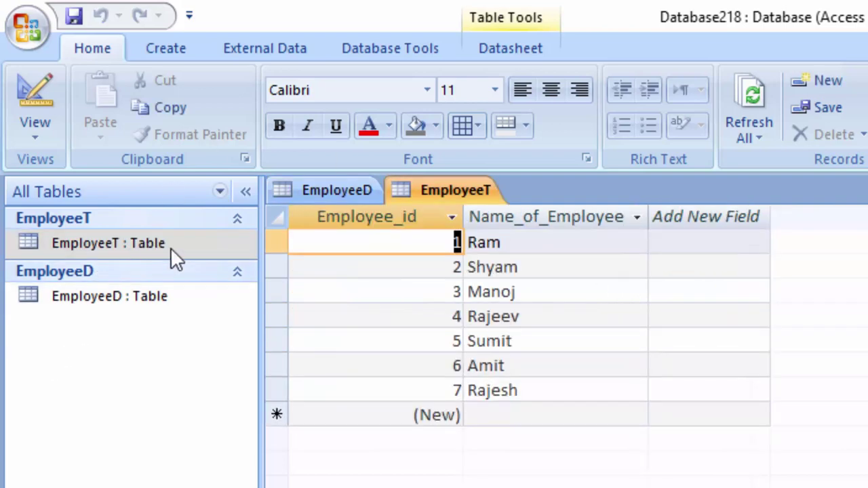
pyautogui.click(116, 298)
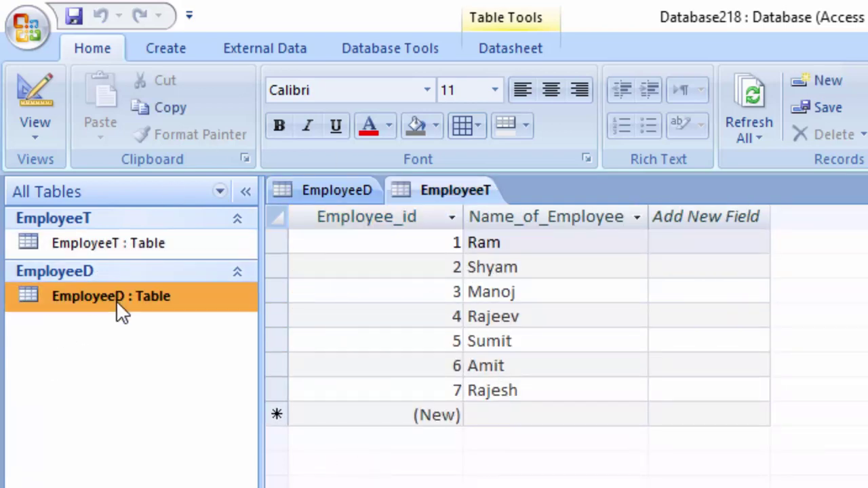
pyautogui.doubleClick(116, 301)
pyautogui.write('43')
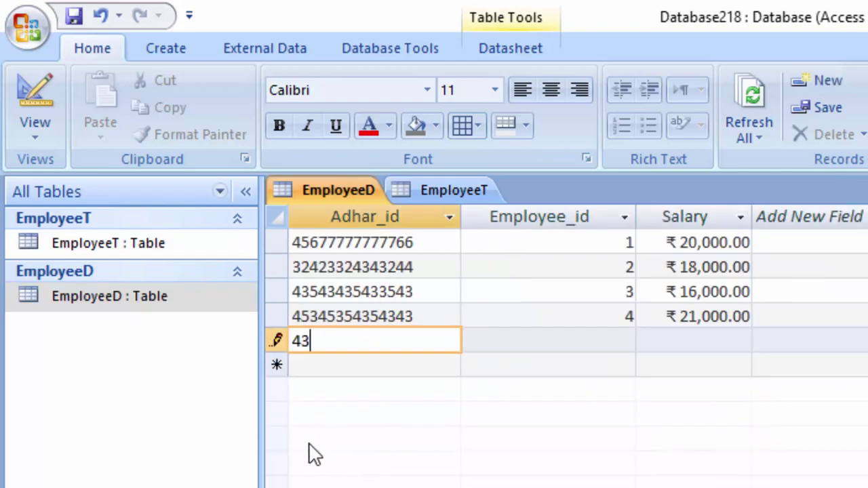
pyautogui.write('4546646444')
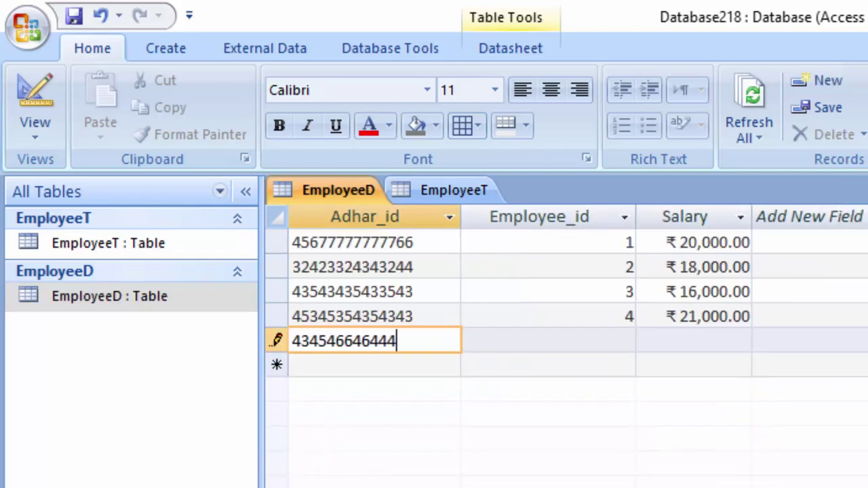
pyautogui.write('44')
pyautogui.click(548, 340)
pyautogui.write('5')
pyautogui.press('Tab')
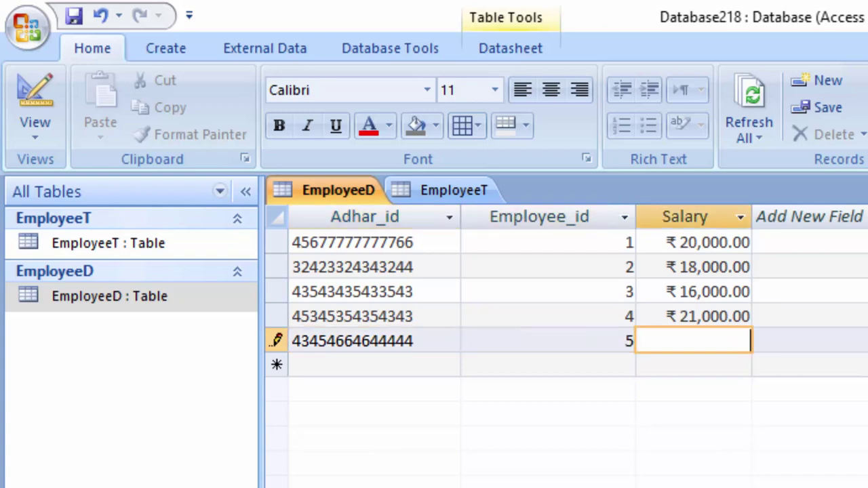
pyautogui.write('000')
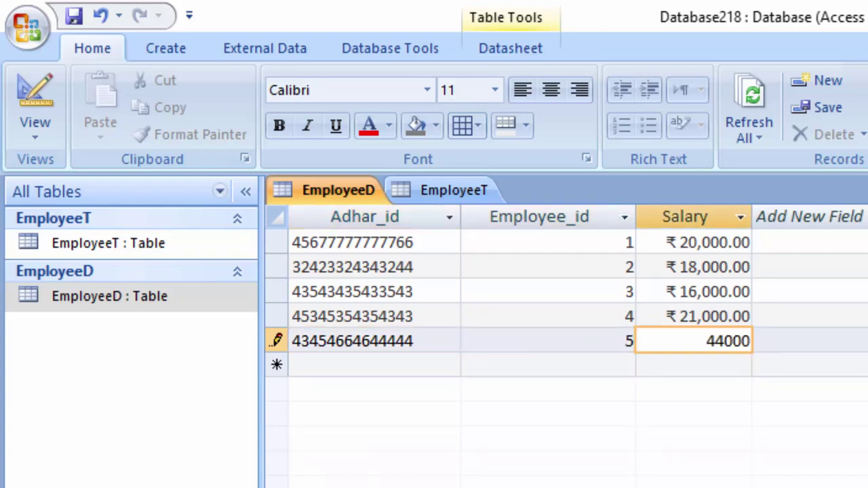
pyautogui.press('Tab')
# - Enter the sixth record's Adhar id with a salary of 35,000
pyautogui.write('45')
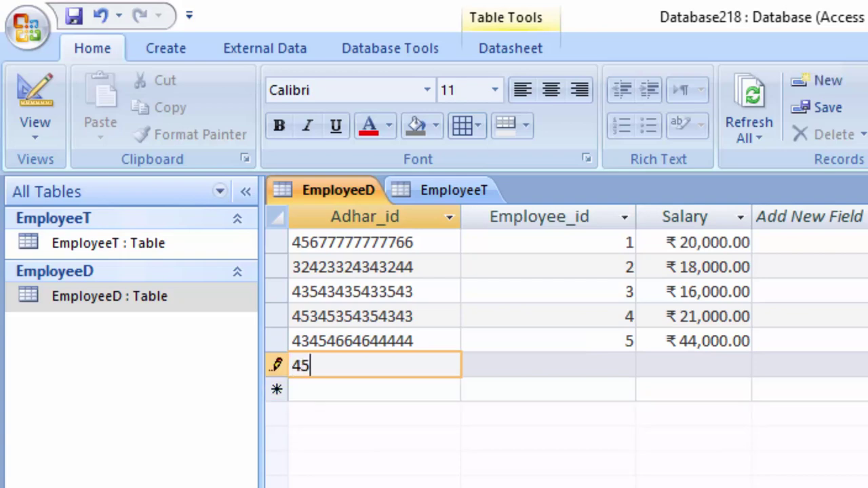
pyautogui.write('3453453333')
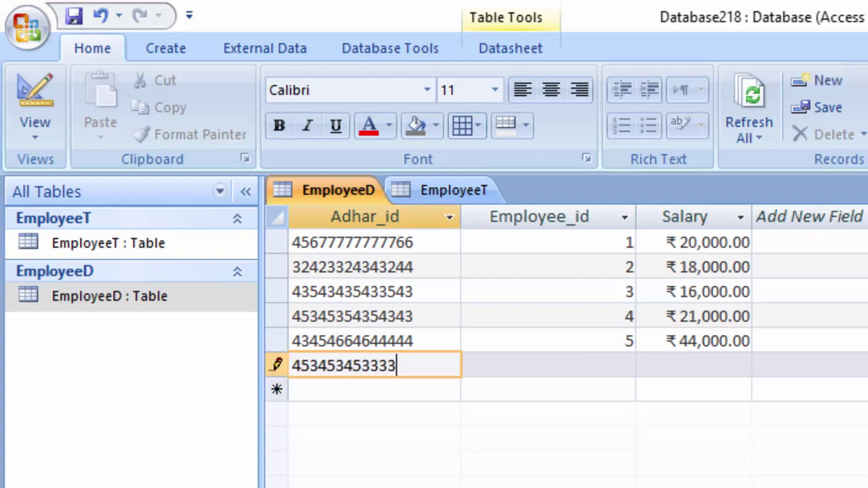
pyautogui.write('33')
pyautogui.press('Tab')
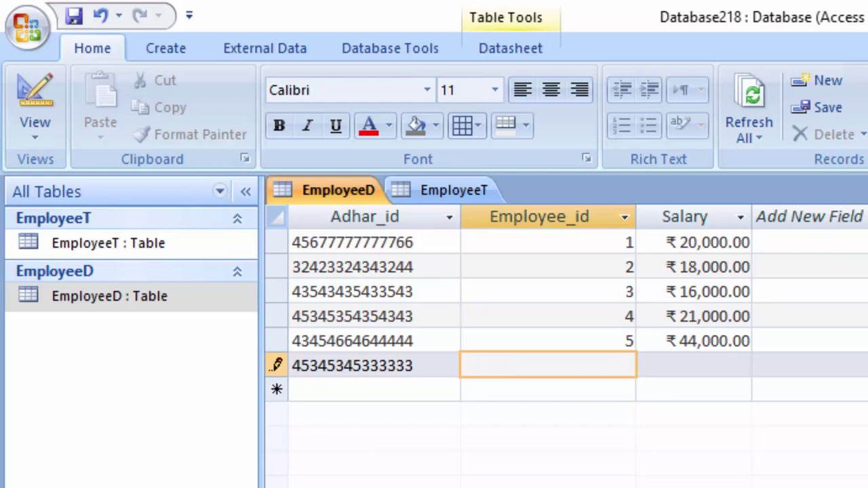
pyautogui.write('3500')
pyautogui.press('BackSpace')
pyautogui.press('BackSpace')
pyautogui.press('BackSpace')
pyautogui.press('Tab')
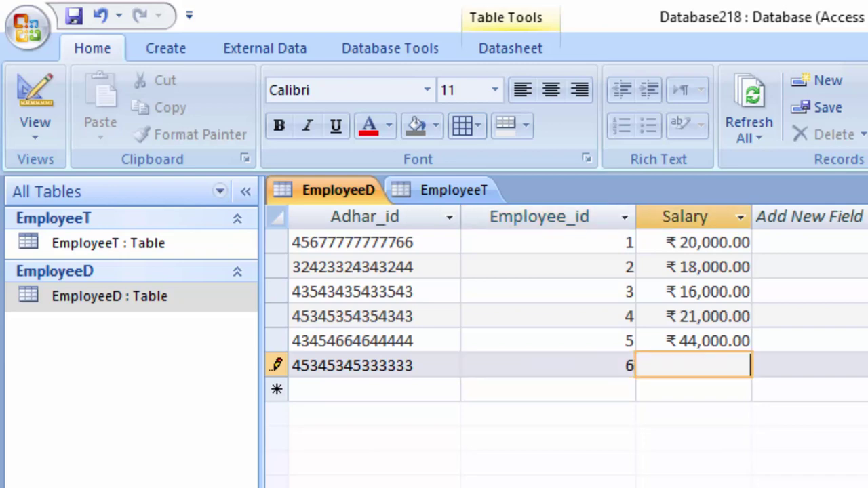
pyautogui.write('3500')
pyautogui.write('0')
pyautogui.press('Tab')
# - Enter the seventh record's Adhar id, Employee_id 7 and salary 60,000
pyautogui.write('53')
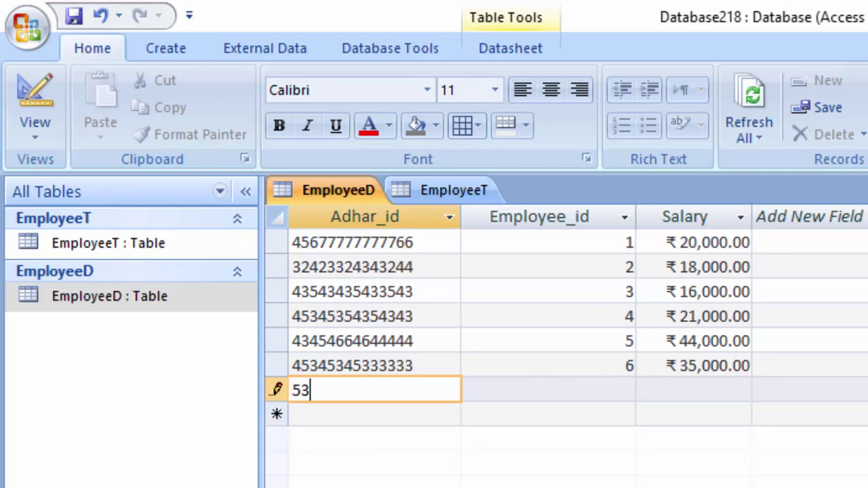
pyautogui.write('23534334')
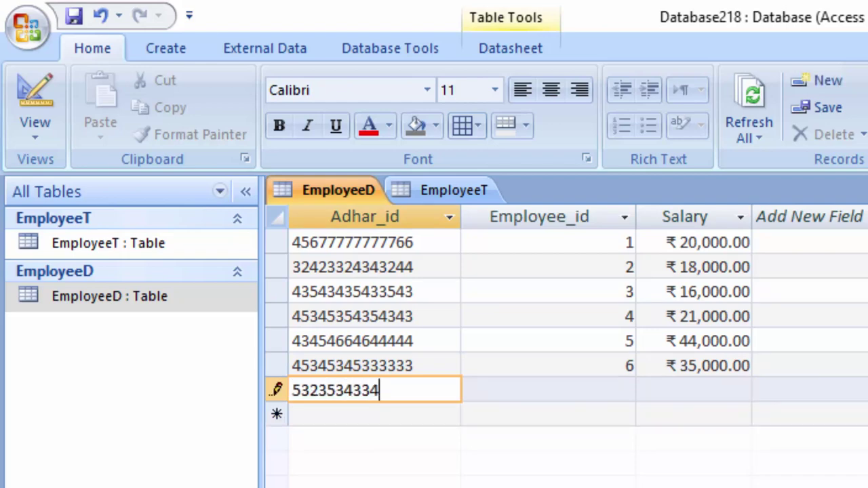
pyautogui.write('33333')
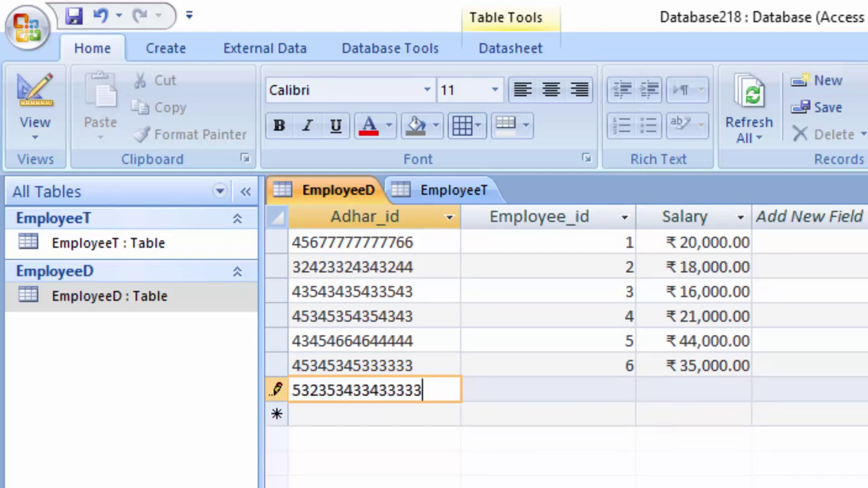
pyautogui.press('BackSpace')
pyautogui.press('Tab')
pyautogui.write('7')
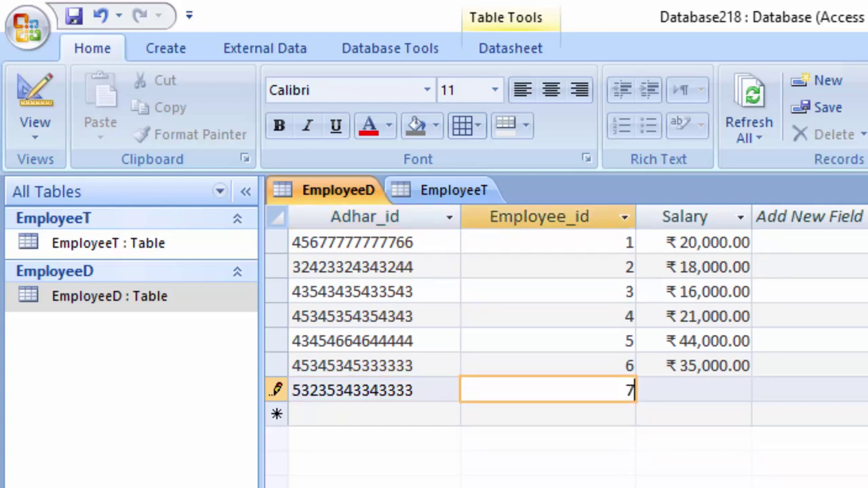
pyautogui.click(693, 390)
pyautogui.write('6')
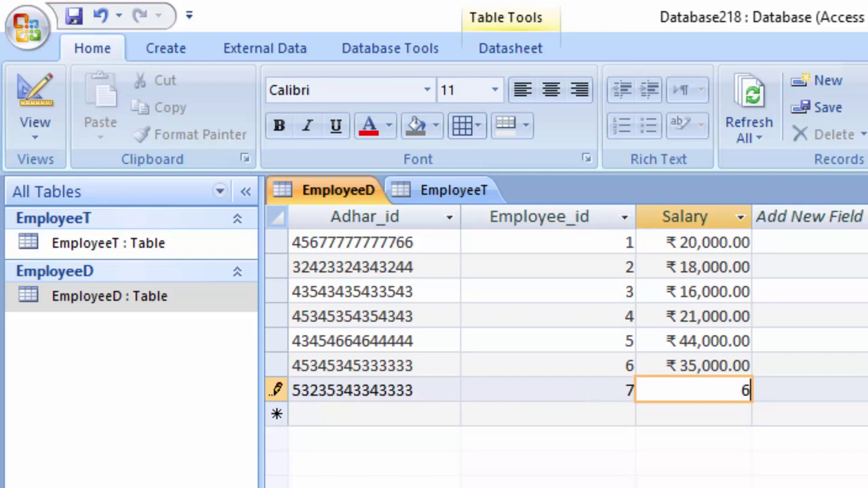
pyautogui.write('0000')
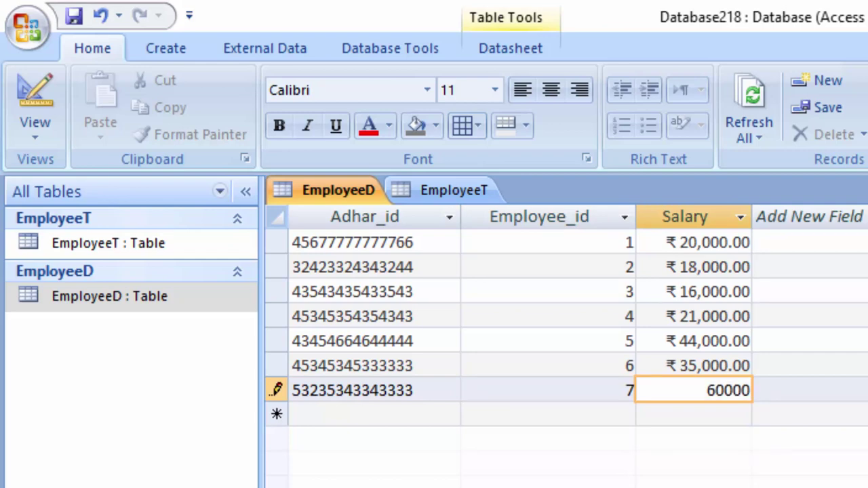
pyautogui.press('Tab')
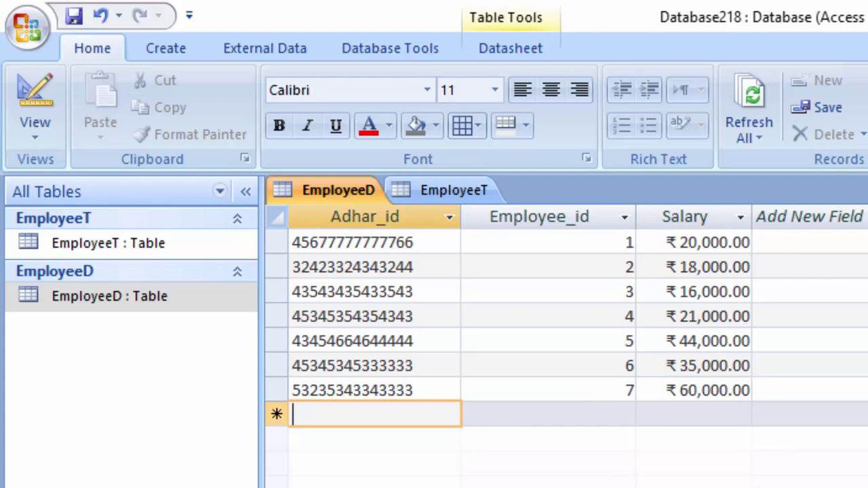
# - Close the EmployeeT and EmployeeD tables, saving changes to EmployeeD
pyautogui.rightClick(451, 187)
pyautogui.click(480, 205)
pyautogui.rightClick(477, 176)
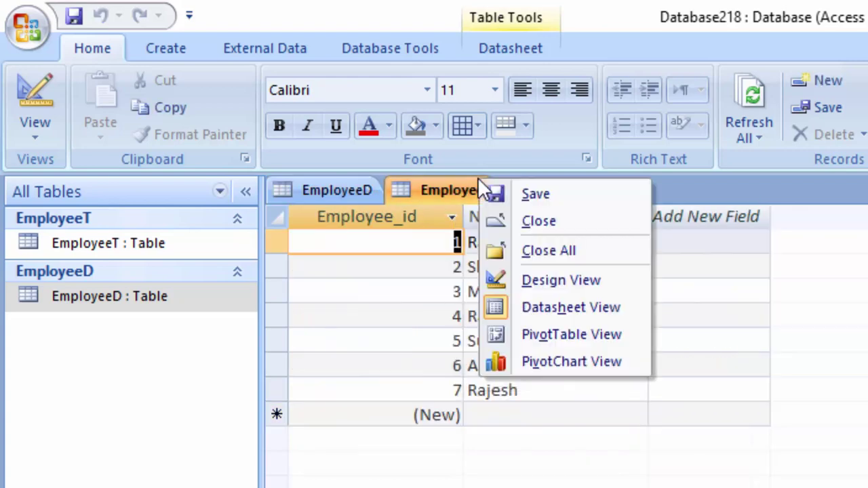
pyautogui.click(507, 221)
pyautogui.rightClick(351, 177)
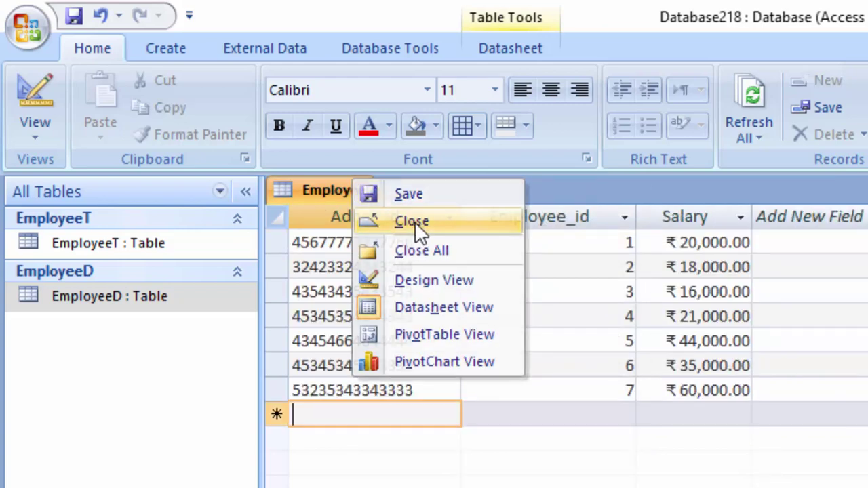
pyautogui.click(415, 221)
pyautogui.press('Return')
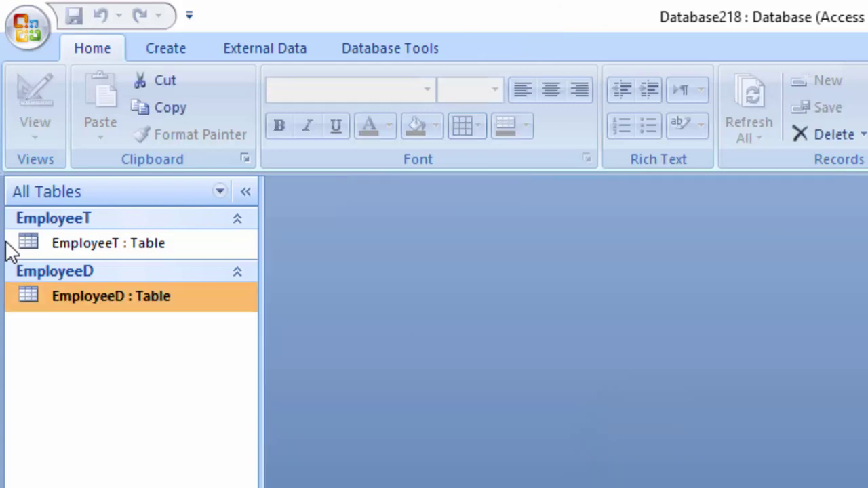
pyautogui.click(165, 51)
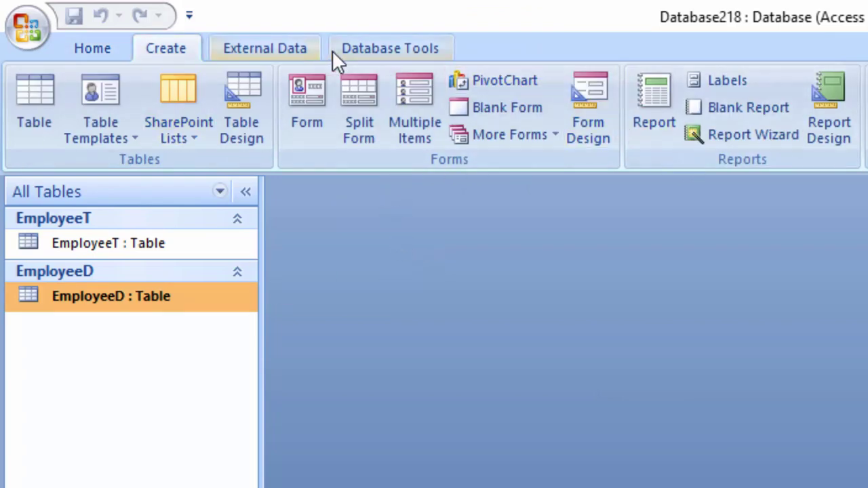
pyautogui.click(366, 47)
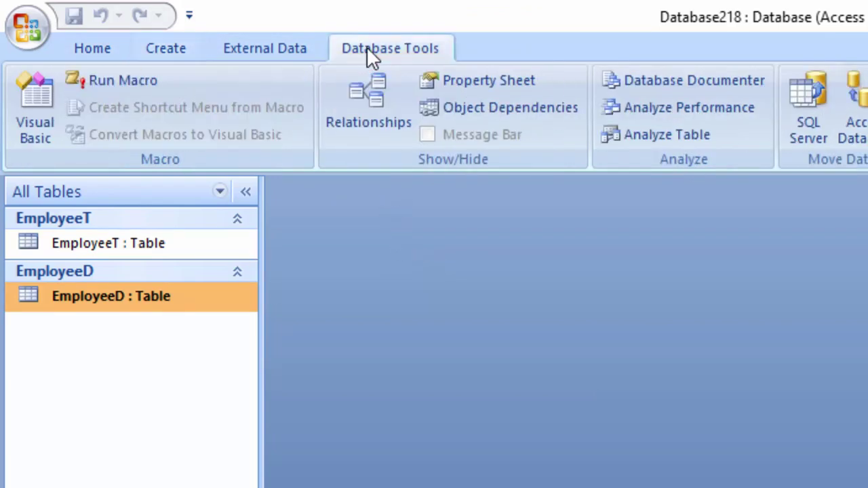
# - Add the EmployeeT and EmployeeD tables to the Relationships window
pyautogui.click(373, 93)
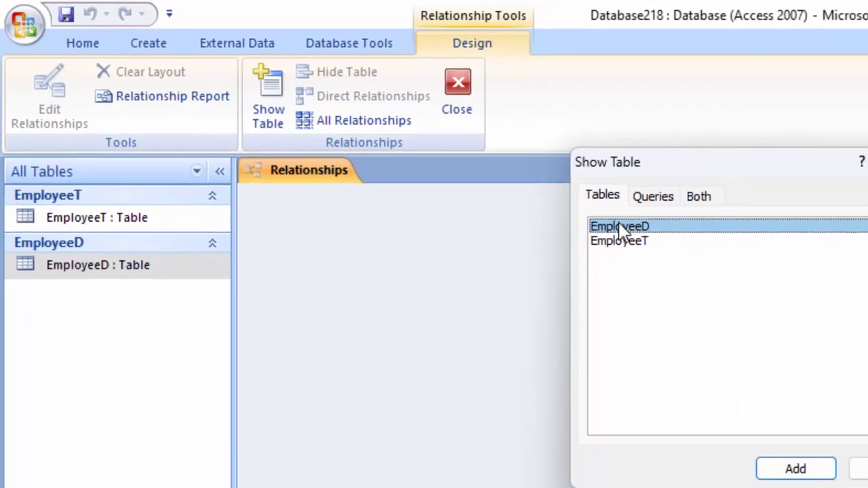
pyautogui.click(542, 210)
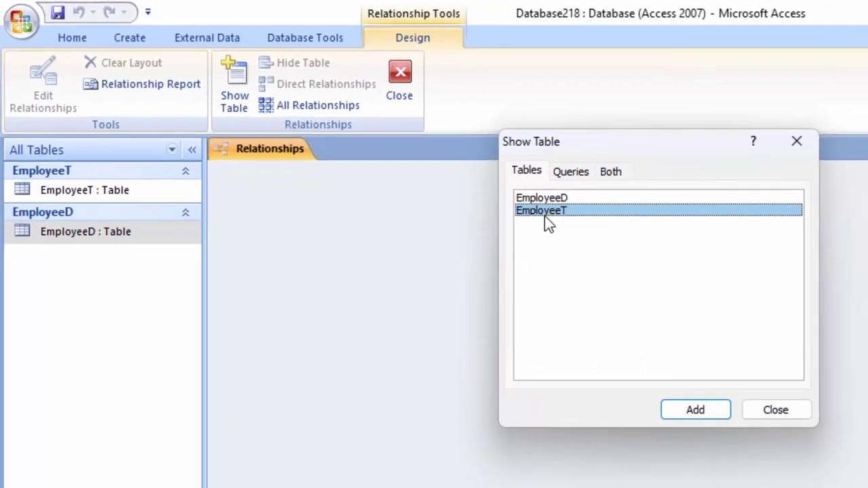
pyautogui.click(685, 405)
pyautogui.click(555, 198)
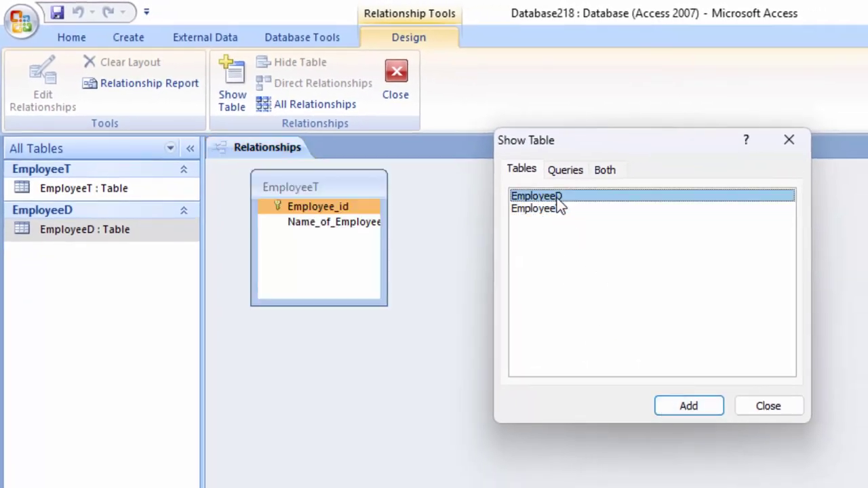
pyautogui.click(706, 404)
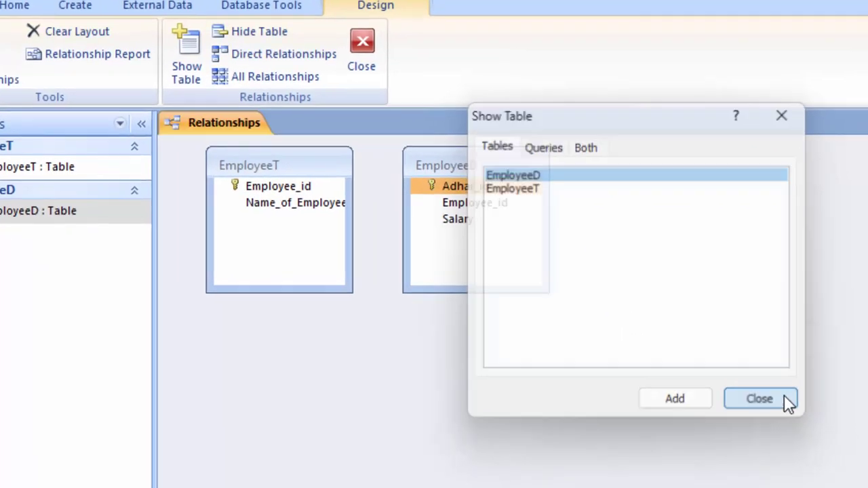
pyautogui.click(782, 402)
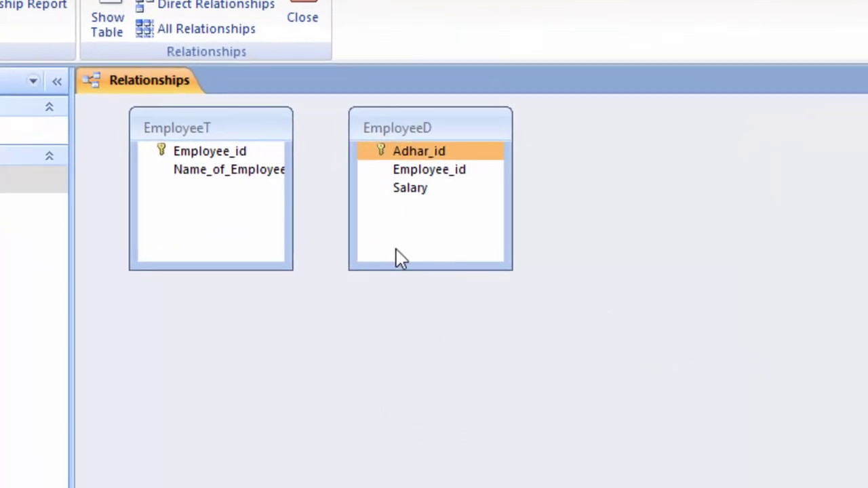
# - Join Employee_id fields with enforced integrity, cascade updates and deletes, then save the layout
pyautogui.moveTo(241, 159); pyautogui.dragTo(414, 173)
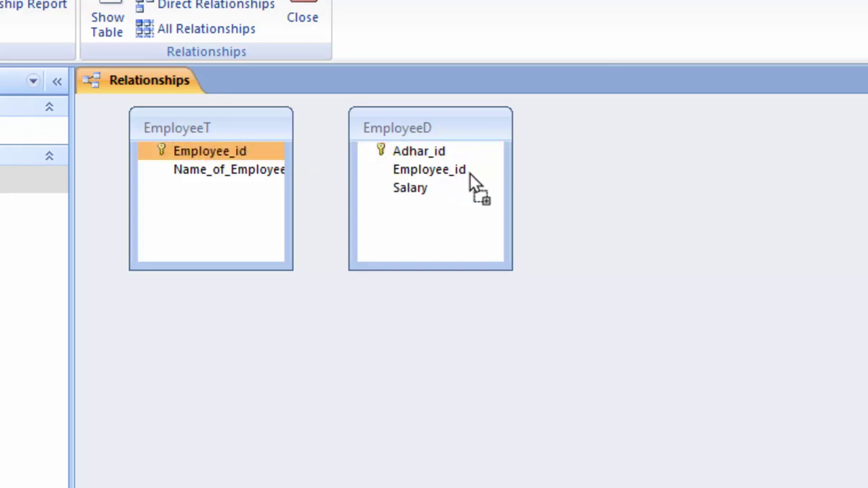
pyautogui.moveTo(470, 173); pyautogui.dragTo(469, 173)
pyautogui.click(465, 251)
pyautogui.click(474, 283)
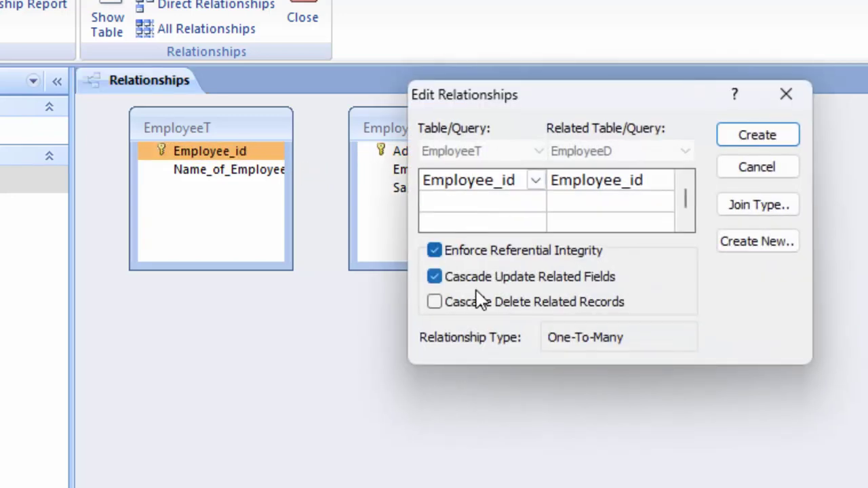
pyautogui.click(486, 310)
pyautogui.click(763, 141)
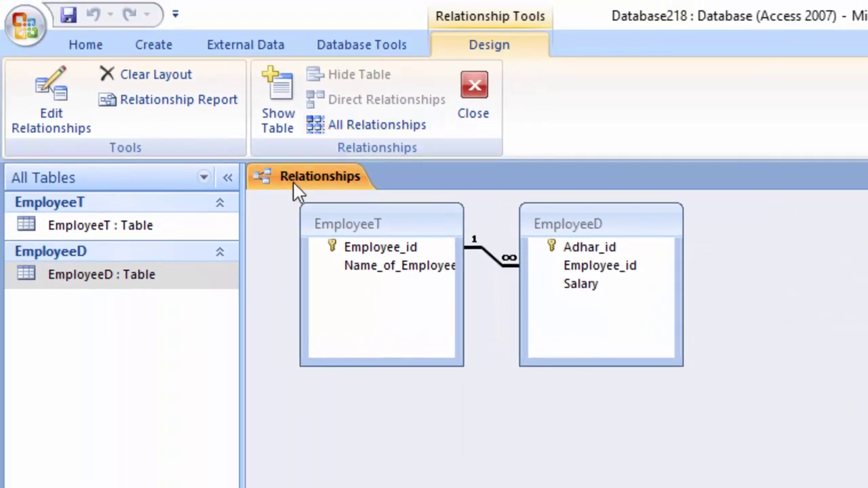
pyautogui.rightClick(295, 181)
pyautogui.click(309, 194)
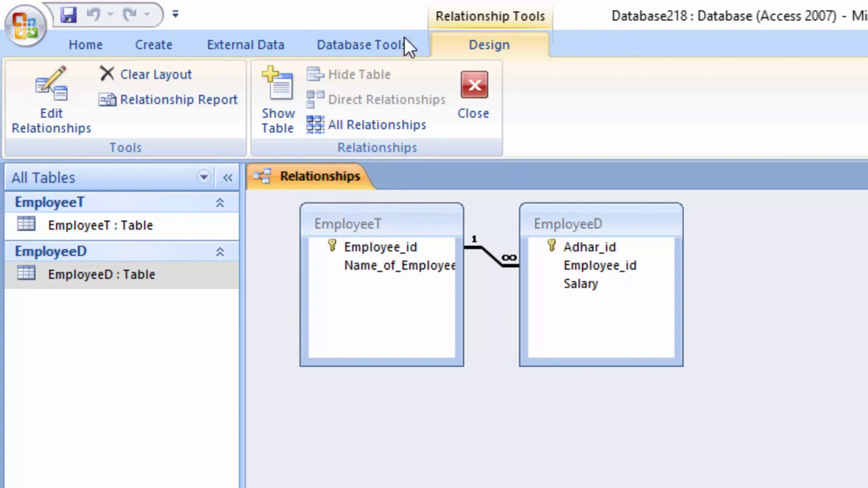
pyautogui.click(472, 95)
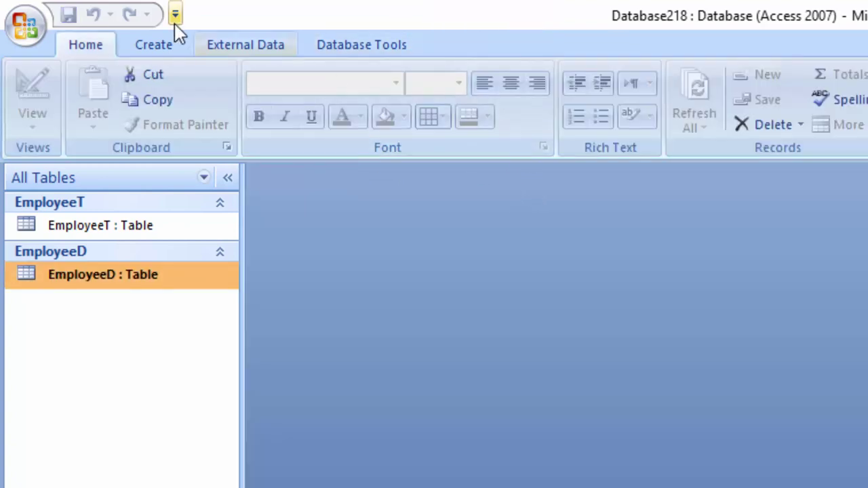
# - Start the Form Wizard with Employee_id, Name_of_Employee from EmployeeT and Adhar_id, Salary from EmployeeD
pyautogui.click(170, 44)
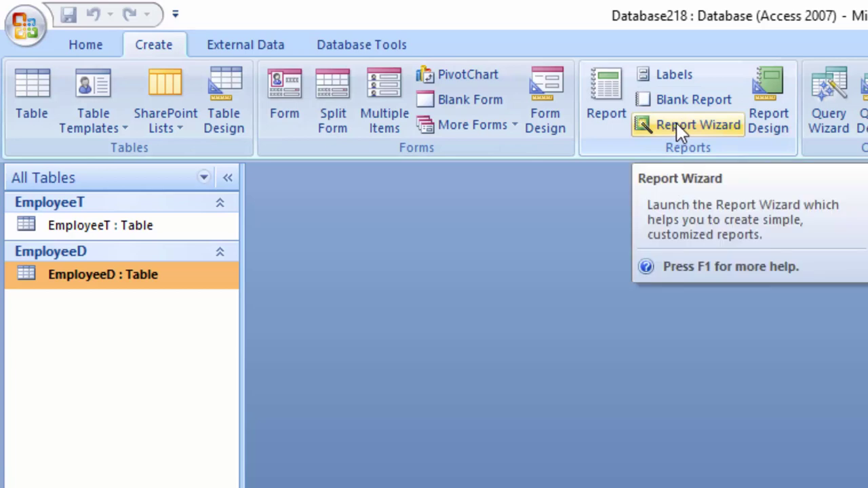
pyautogui.click(498, 122)
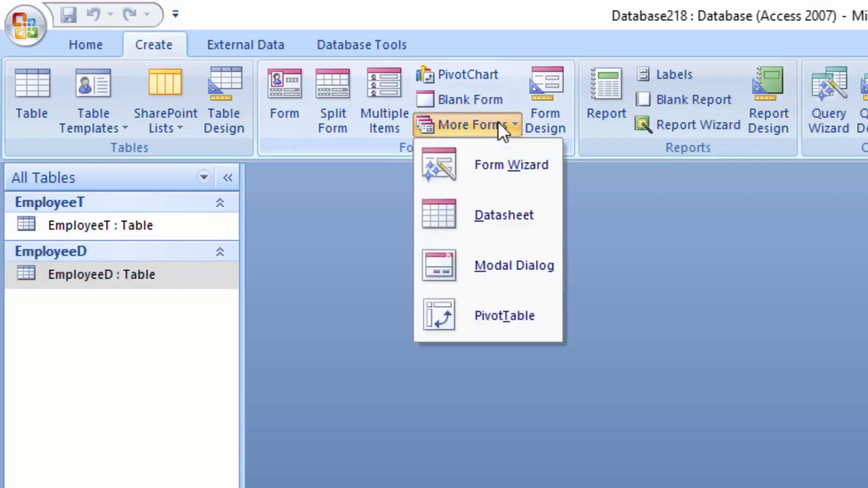
pyautogui.click(514, 166)
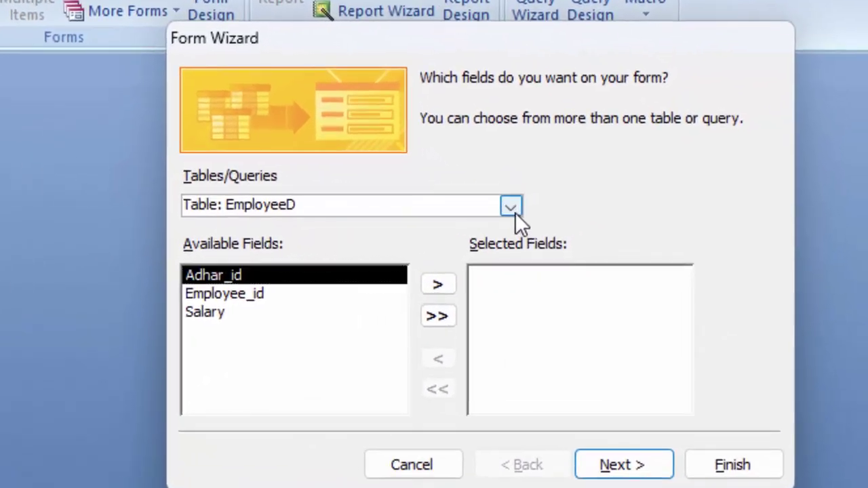
pyautogui.click(627, 232)
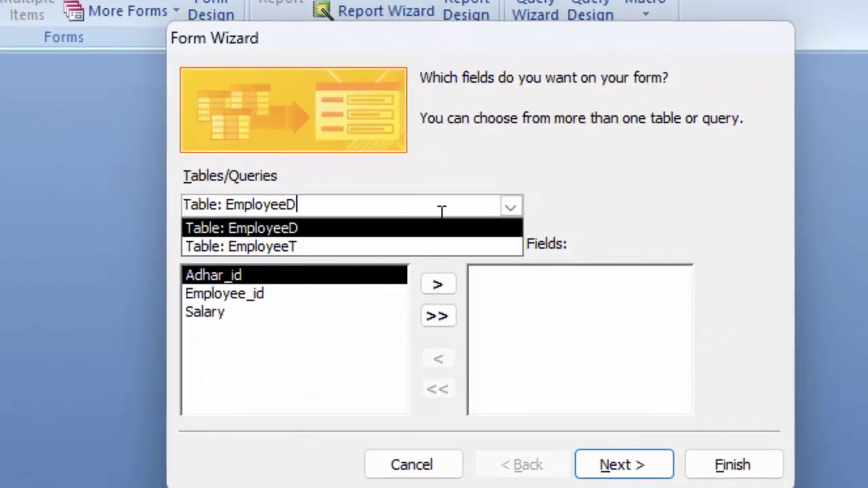
pyautogui.click(414, 245)
pyautogui.doubleClick(433, 275)
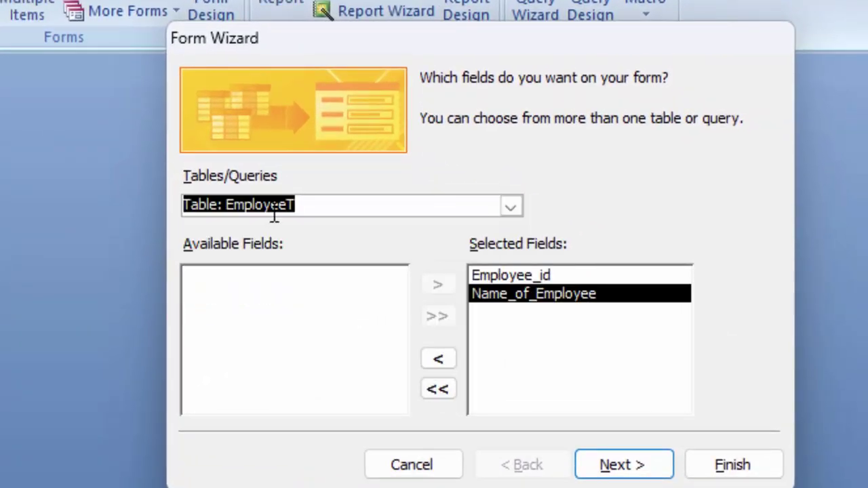
pyautogui.click(512, 207)
pyautogui.click(469, 228)
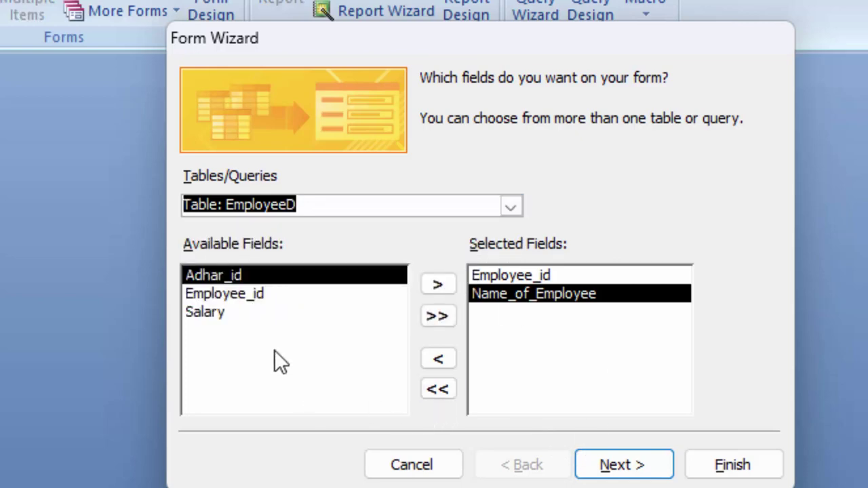
pyautogui.click(440, 285)
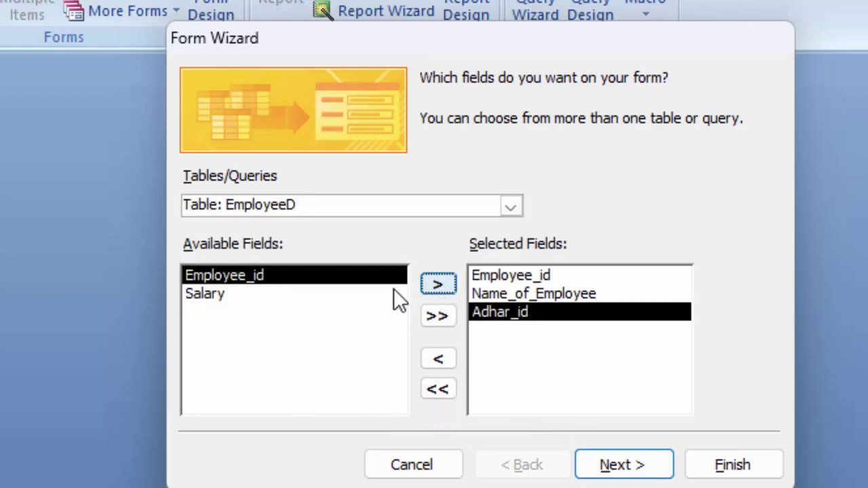
pyautogui.click(202, 294)
pyautogui.click(438, 285)
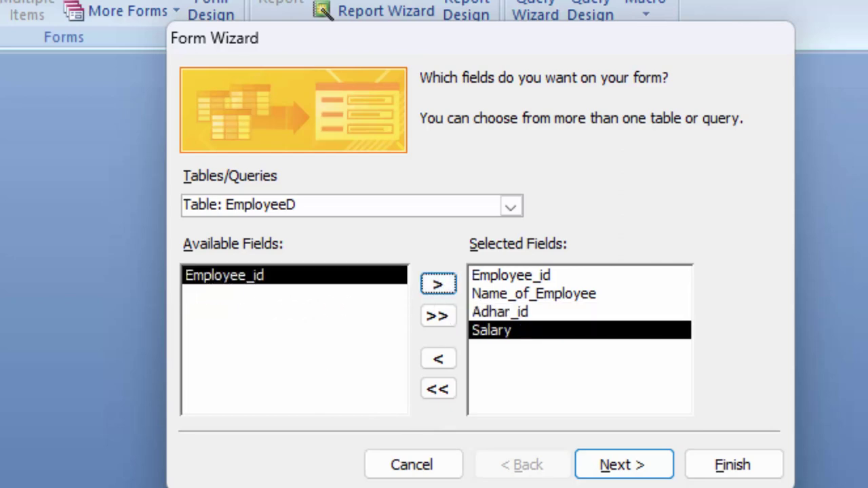
pyautogui.click(617, 466)
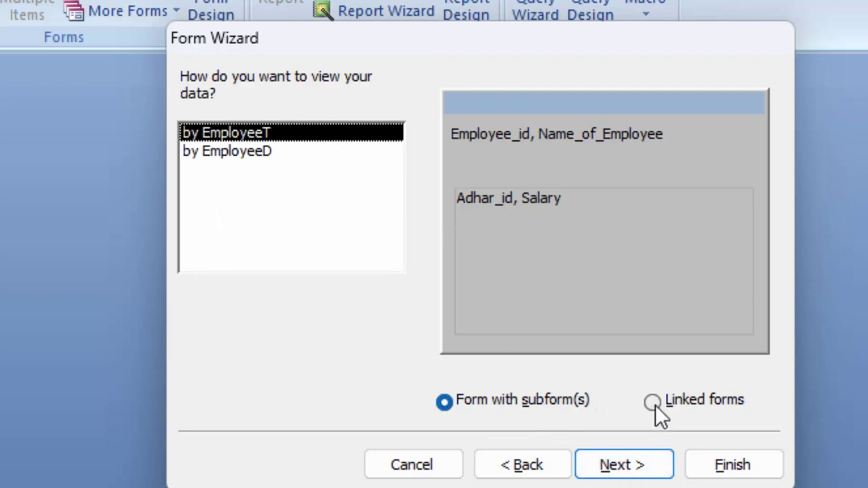
# - View by EmployeeT with a tabular subform, Module style, and finish to modify the design
pyautogui.click(646, 472)
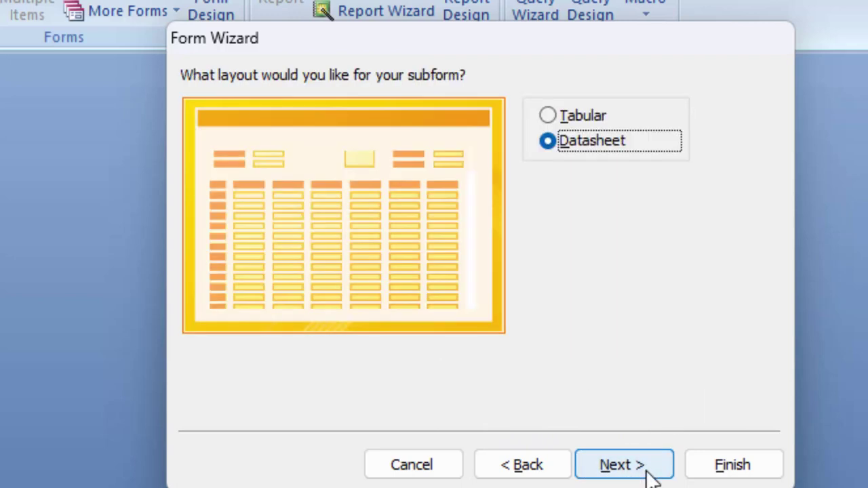
pyautogui.click(575, 117)
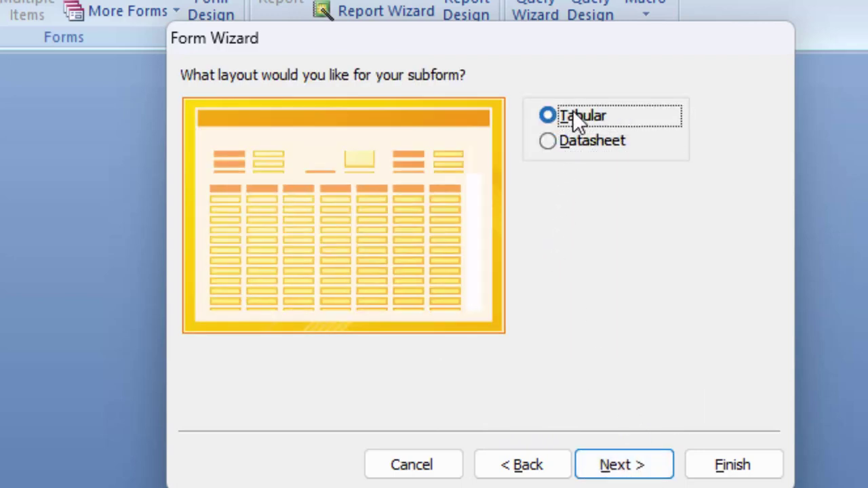
pyautogui.click(637, 472)
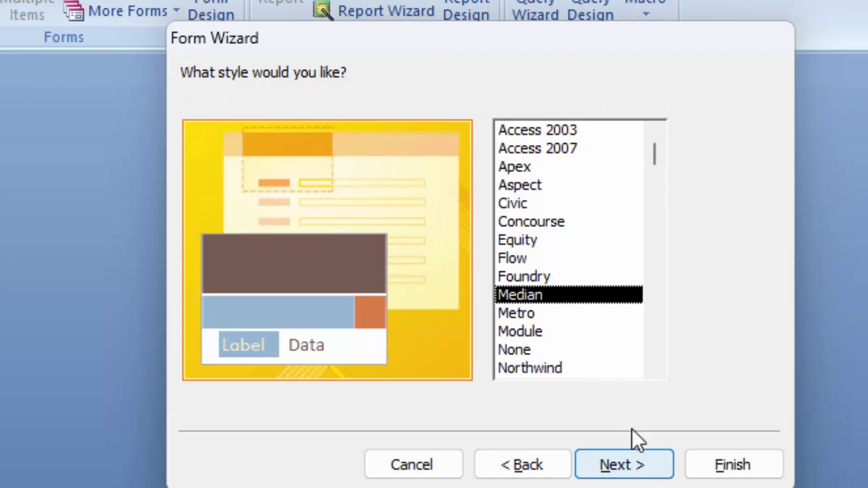
pyautogui.click(539, 331)
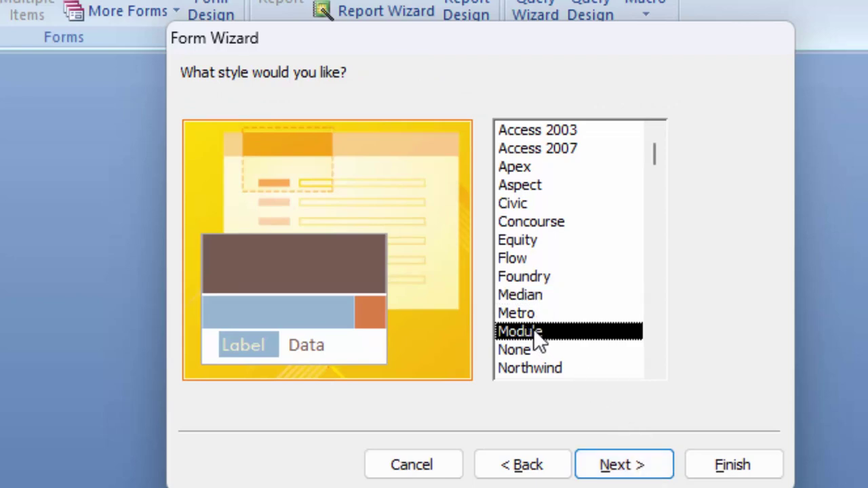
pyautogui.click(622, 464)
pyautogui.click(434, 327)
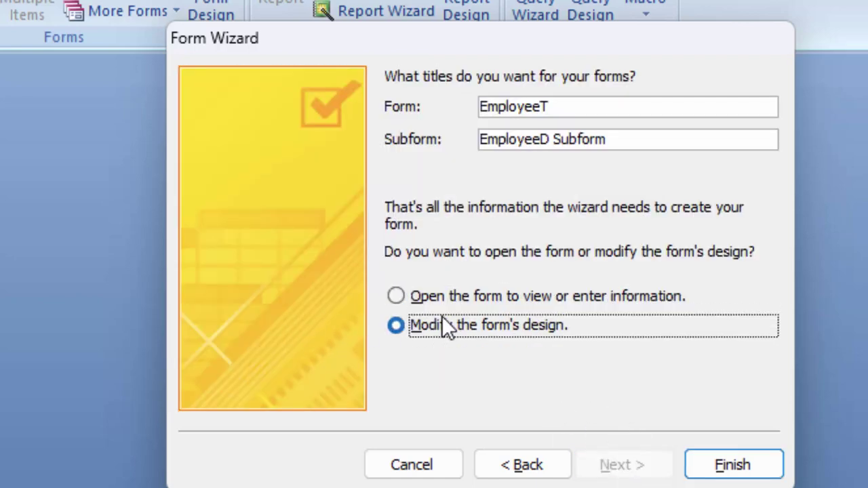
pyautogui.click(745, 462)
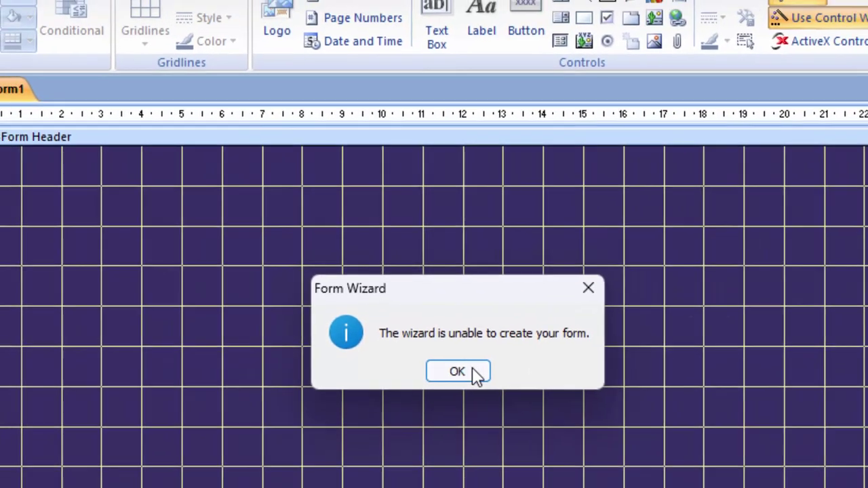
# - Dismiss the wizard error and place Employee_id with Name_of_Employee below it on the form
pyautogui.click(509, 410)
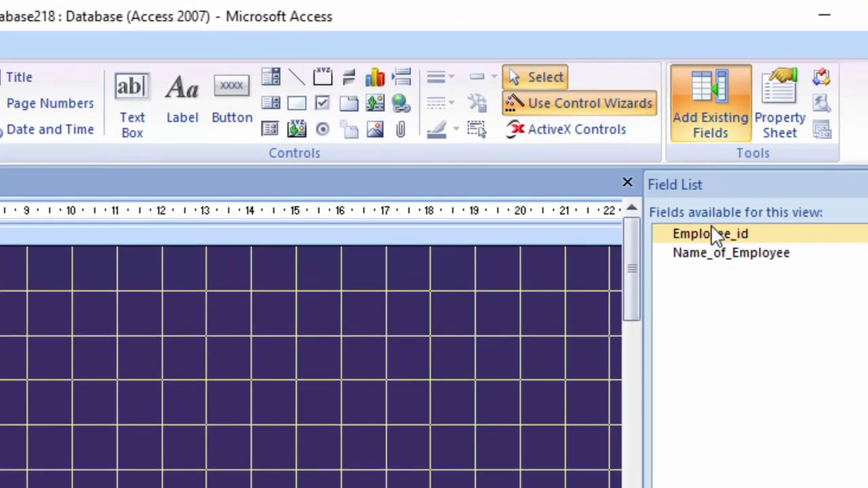
pyautogui.moveTo(715, 234); pyautogui.dragTo(106, 251)
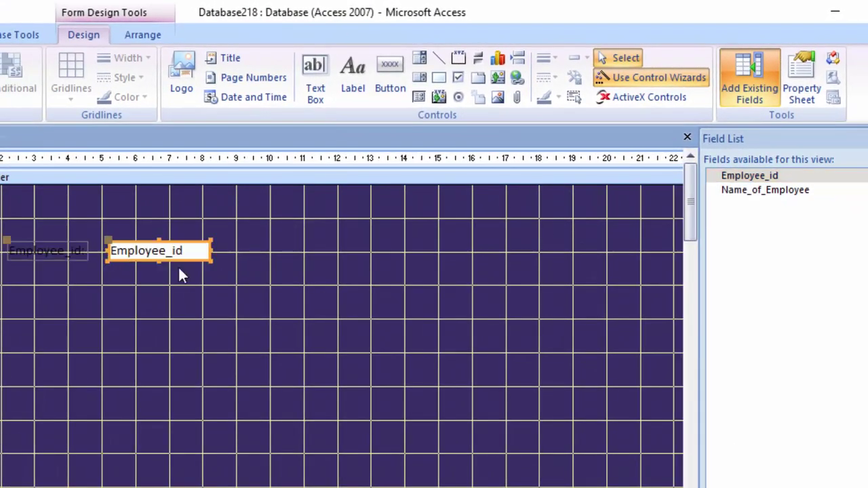
pyautogui.moveTo(750, 192); pyautogui.dragTo(221, 306)
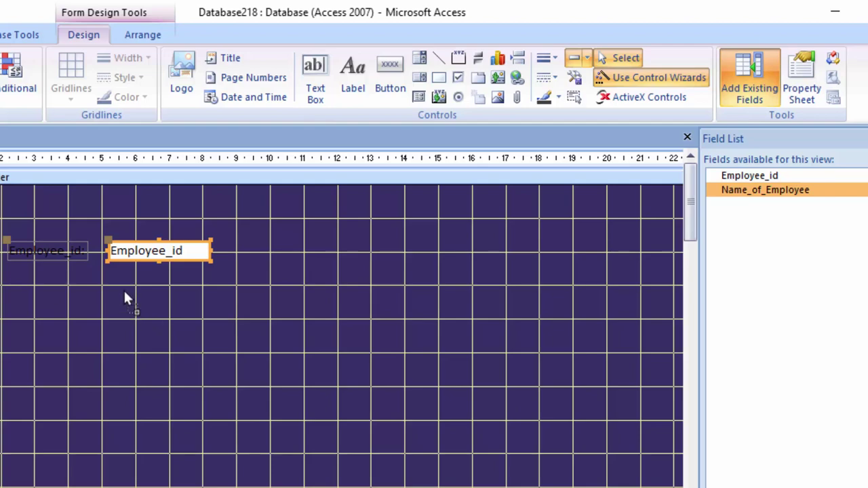
pyautogui.moveTo(124, 298); pyautogui.dragTo(114, 279)
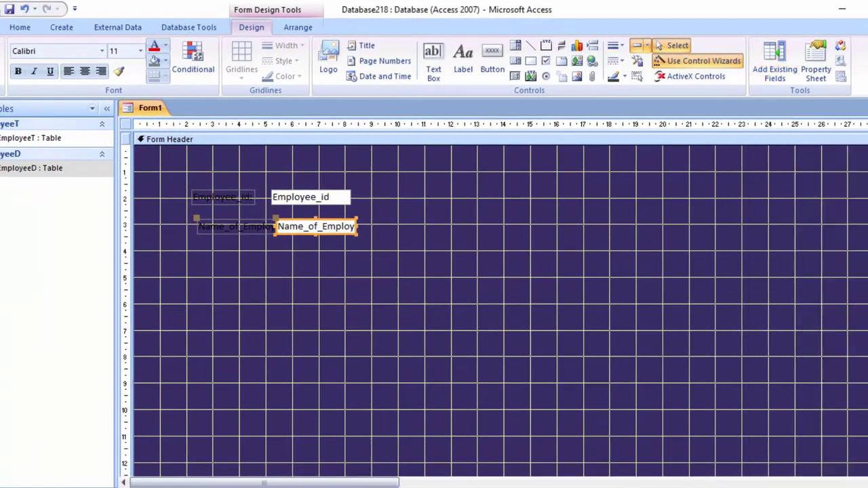
pyautogui.click(780, 68)
pyautogui.click(798, 72)
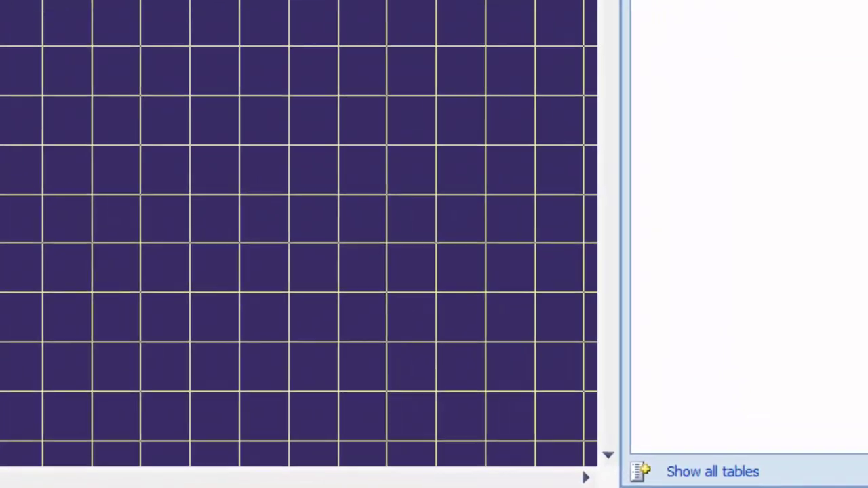
# - Show EmployeeD's fields and stack Adhar_id and Salary below the employee name
pyautogui.click(766, 477)
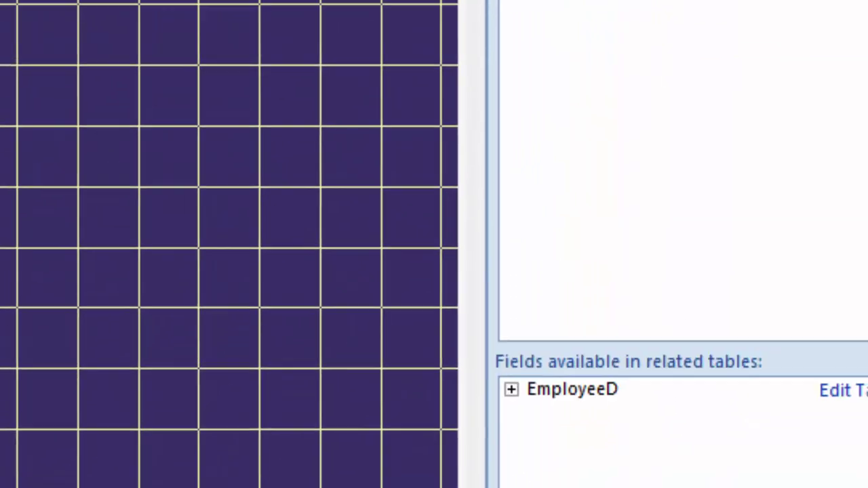
pyautogui.click(561, 398)
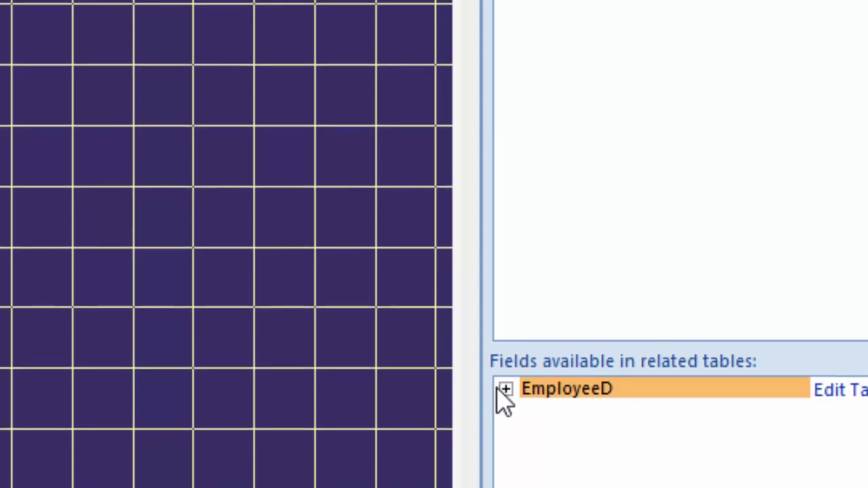
pyautogui.click(505, 398)
pyautogui.click(610, 392)
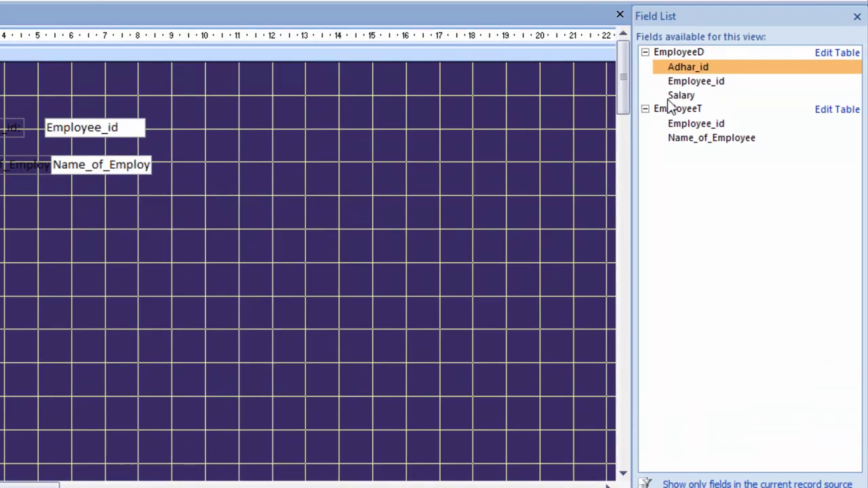
pyautogui.moveTo(690, 68); pyautogui.dragTo(410, 149)
pyautogui.moveTo(72, 212); pyautogui.dragTo(72, 208)
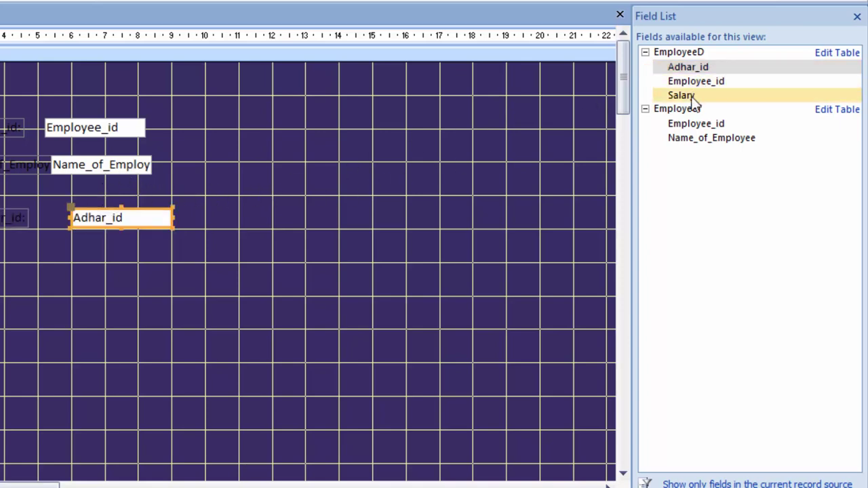
pyautogui.moveTo(692, 97); pyautogui.dragTo(312, 237)
pyautogui.moveTo(96, 278); pyautogui.dragTo(85, 263)
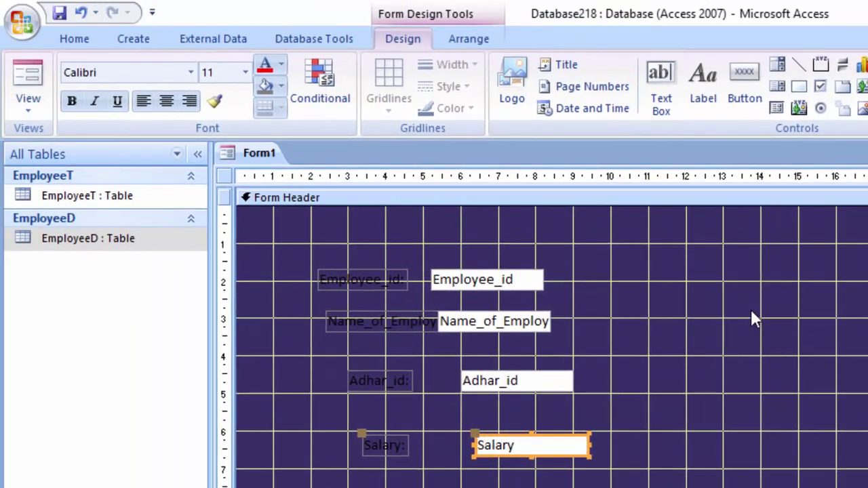
pyautogui.click(751, 310)
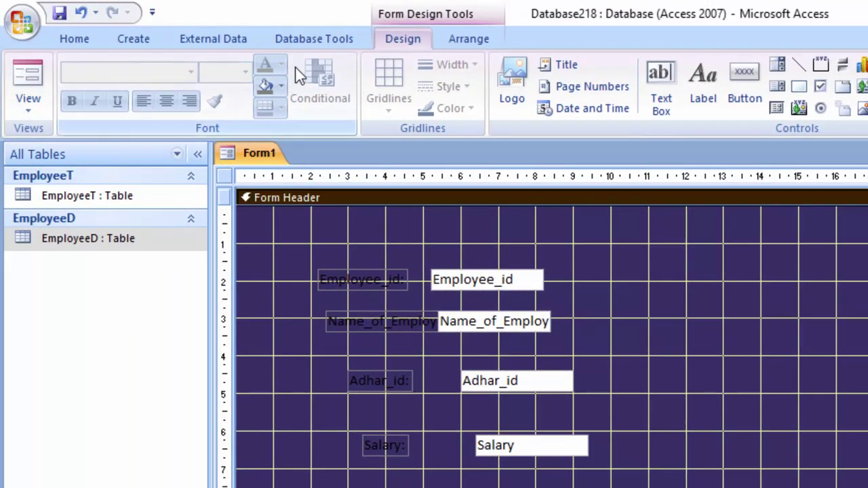
# - Fill Form1's header section with the light peach background colour
pyautogui.click(281, 86)
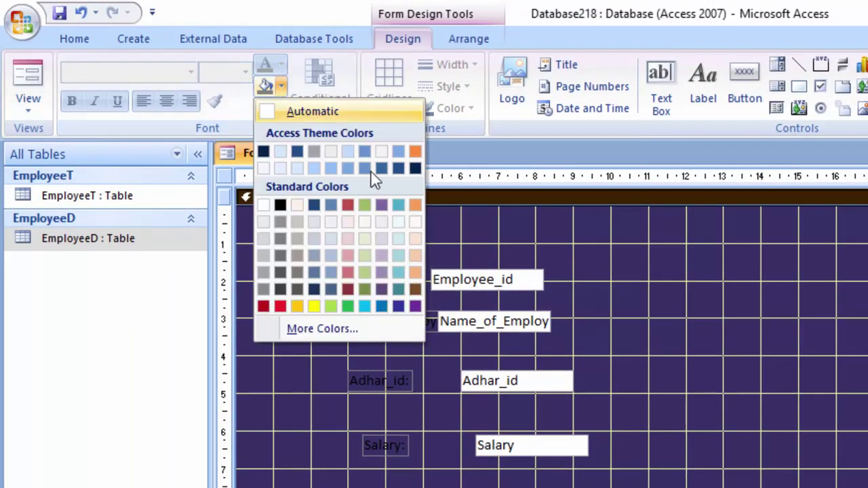
pyautogui.click(416, 254)
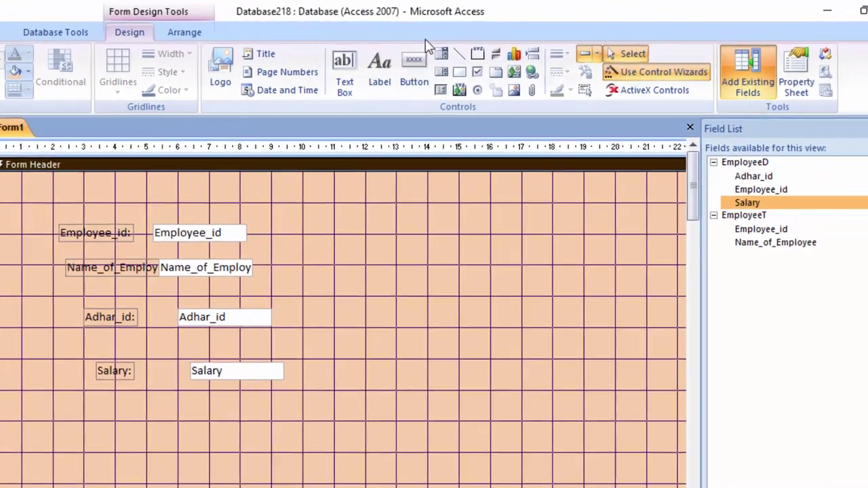
pyautogui.click(501, 62)
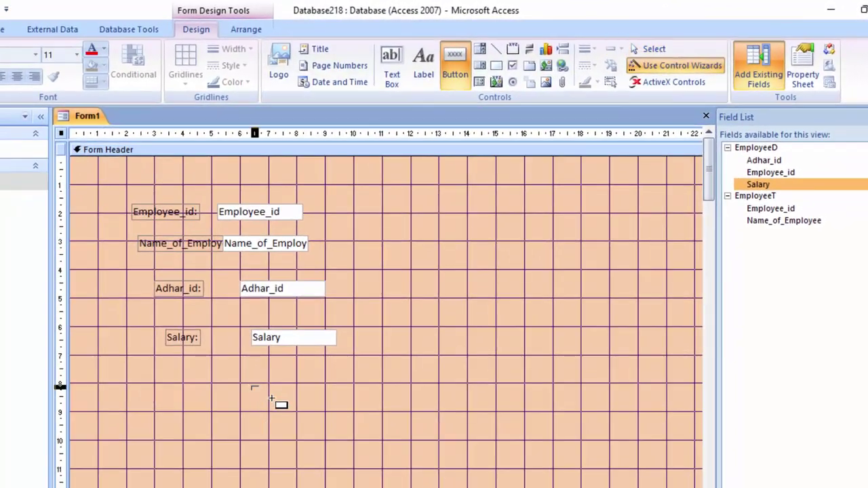
# - Draw a text-captioned Next Record button below Salary using the Go To Next Record action
pyautogui.moveTo(252, 386); pyautogui.dragTo(371, 411)
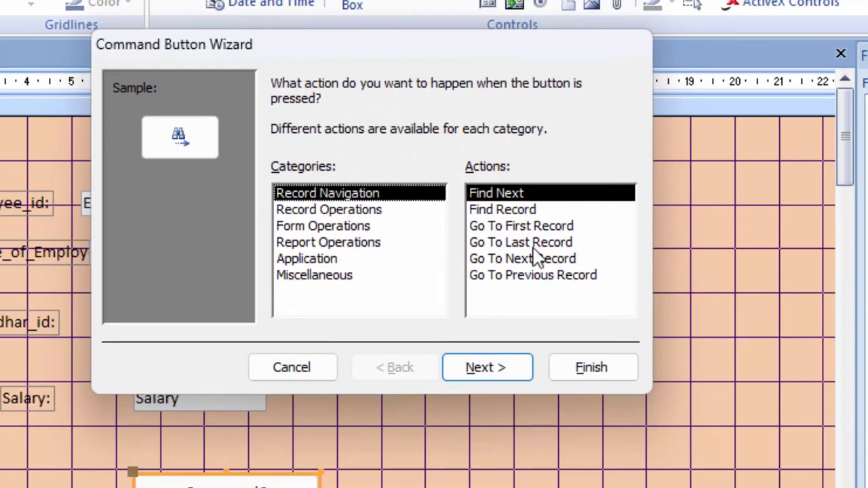
pyautogui.click(536, 258)
pyautogui.click(516, 373)
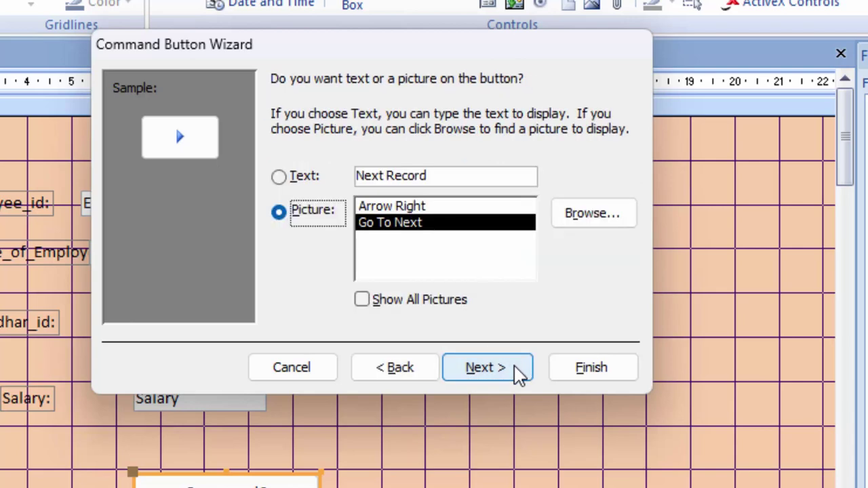
pyautogui.click(278, 177)
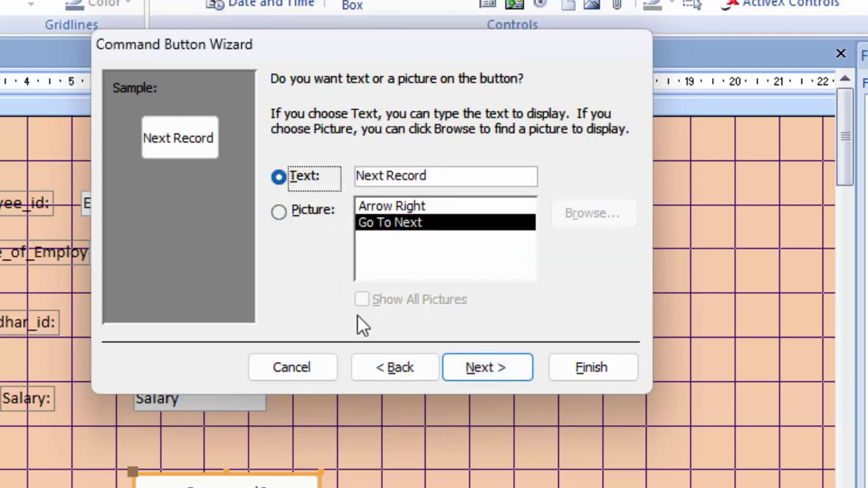
pyautogui.click(477, 368)
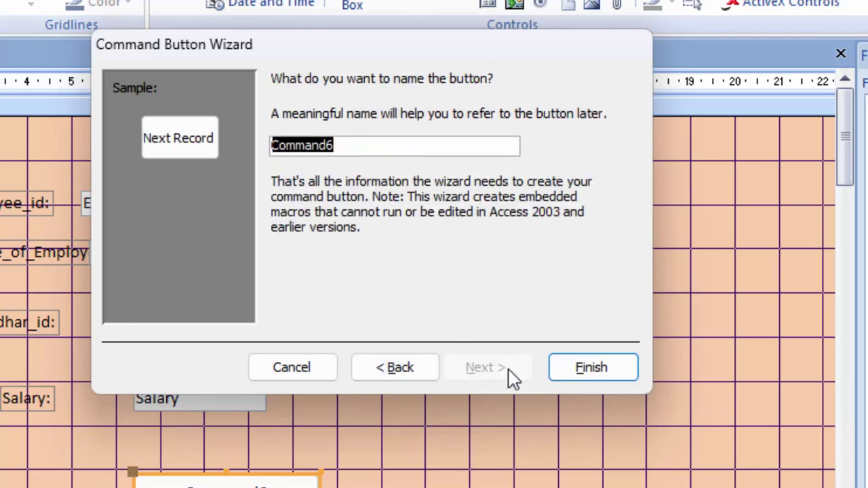
pyautogui.click(615, 367)
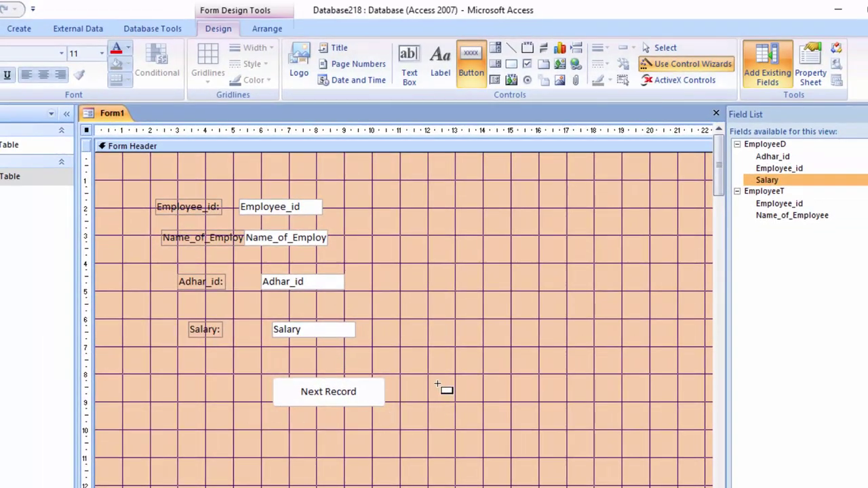
# - Draw an Add New Record button captioned 'Add Record' beside Next Record and widen it
pyautogui.moveTo(435, 384); pyautogui.dragTo(537, 408)
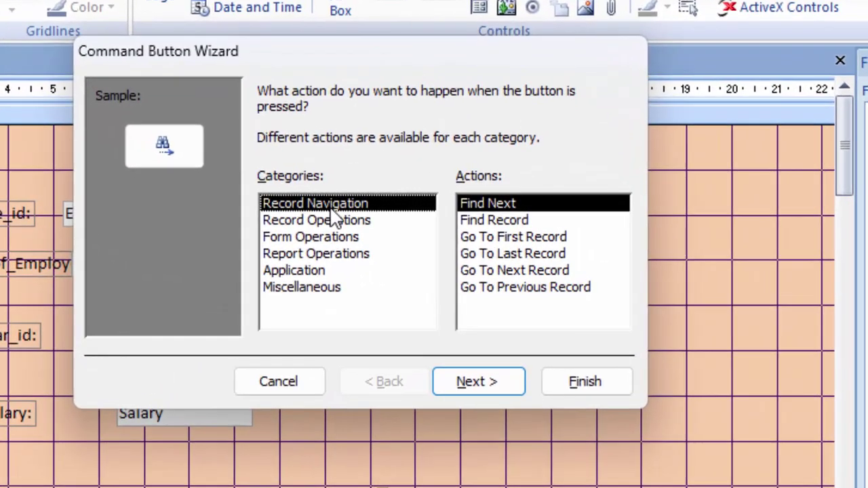
pyautogui.click(396, 211)
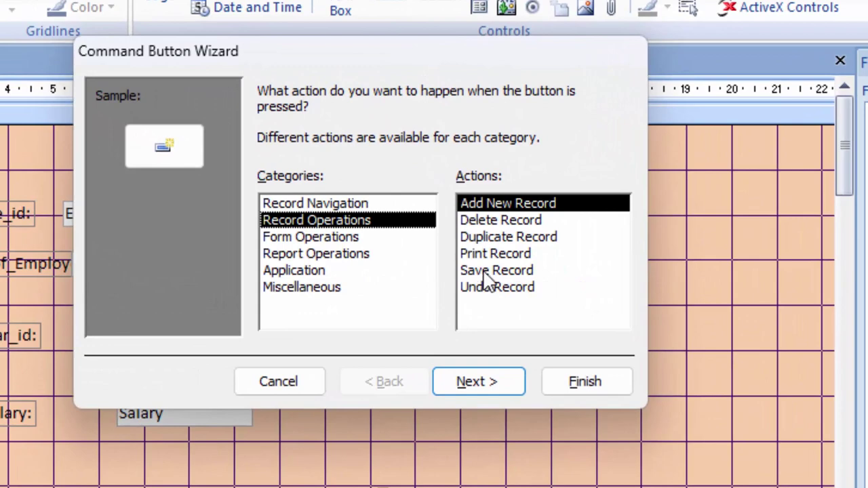
pyautogui.click(476, 381)
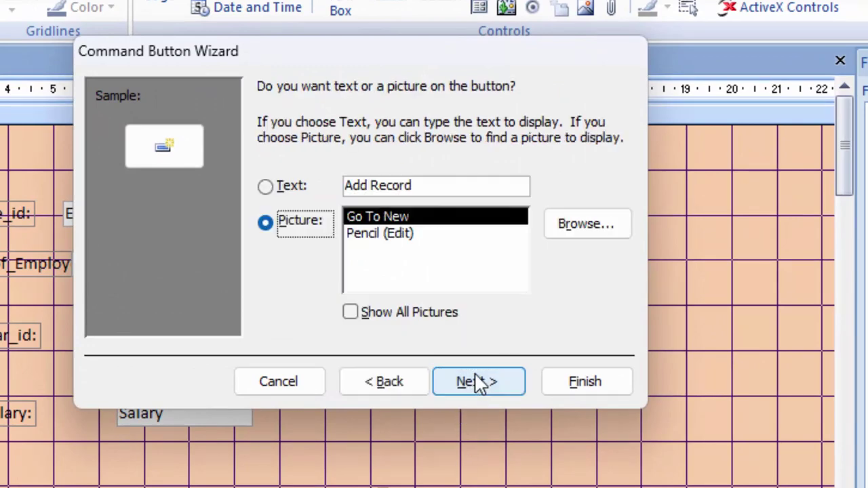
pyautogui.click(265, 187)
pyautogui.click(511, 387)
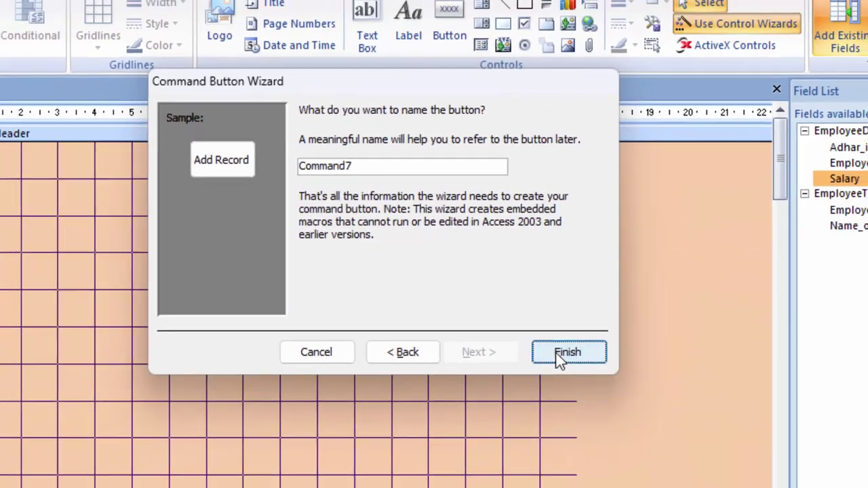
pyautogui.click(566, 353)
pyautogui.moveTo(486, 415); pyautogui.dragTo(540, 419)
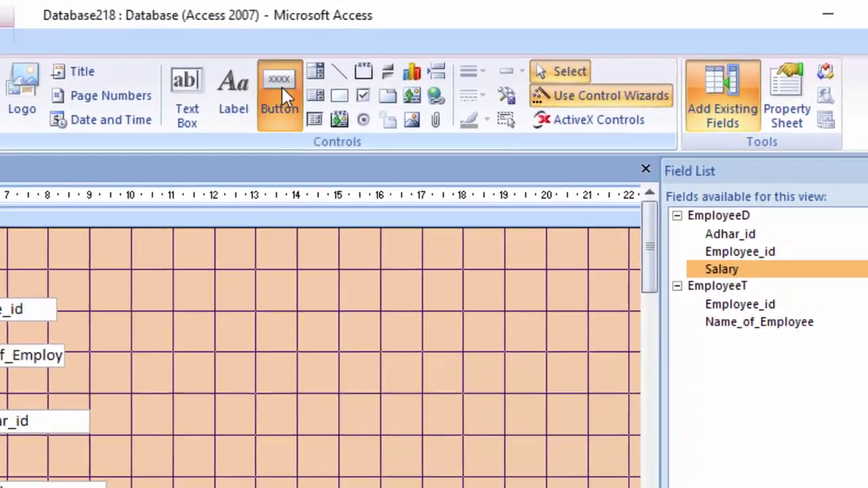
pyautogui.click(282, 88)
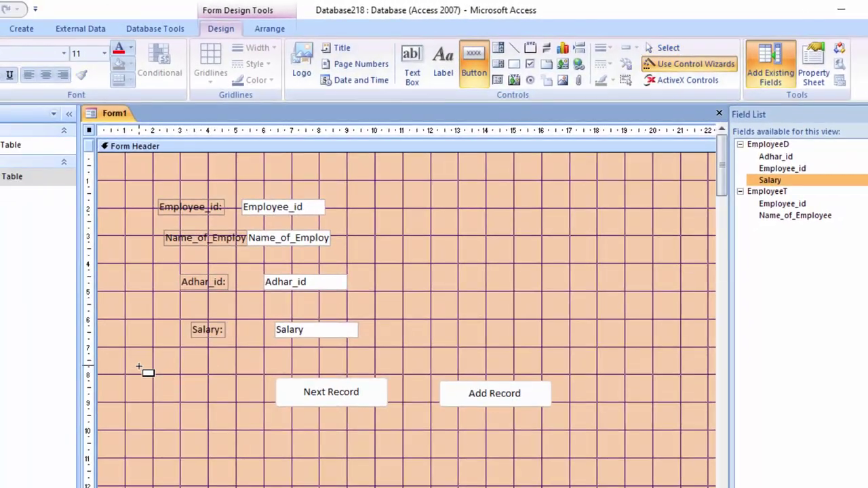
# - Create a text-captioned Go To Previous Record button to the left of Next Record
pyautogui.moveTo(140, 368); pyautogui.dragTo(229, 396)
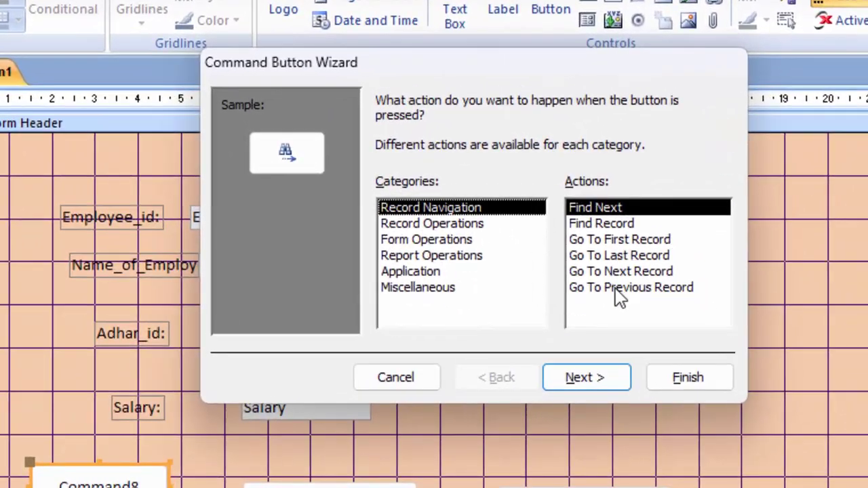
pyautogui.click(613, 292)
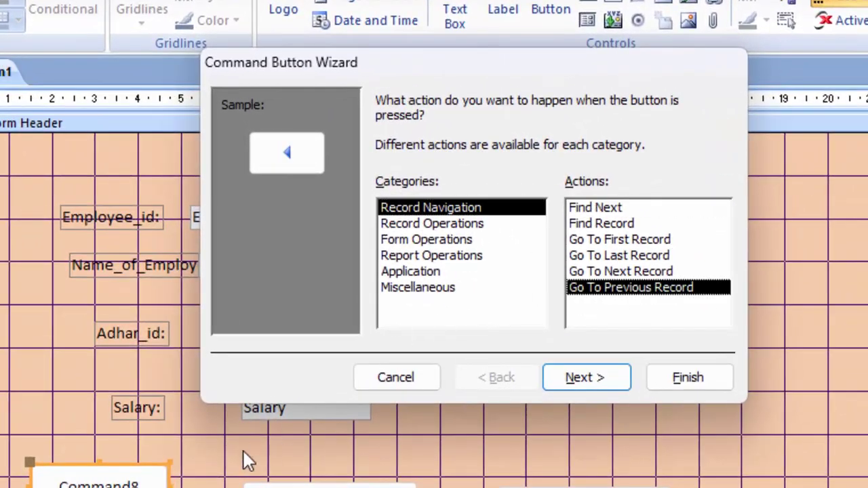
pyautogui.click(596, 381)
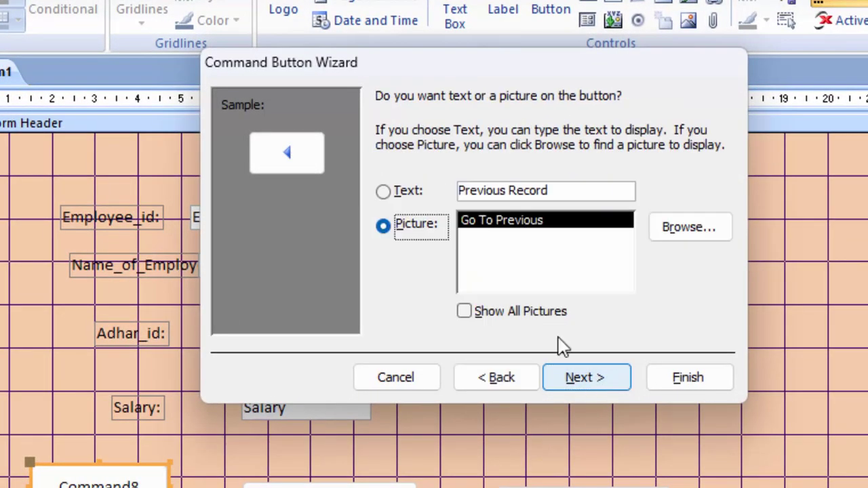
pyautogui.click(418, 191)
pyautogui.click(597, 378)
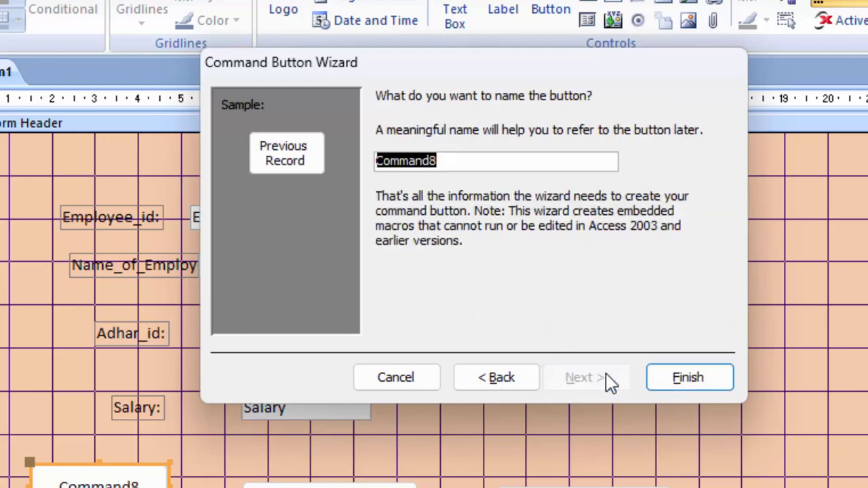
pyautogui.click(678, 377)
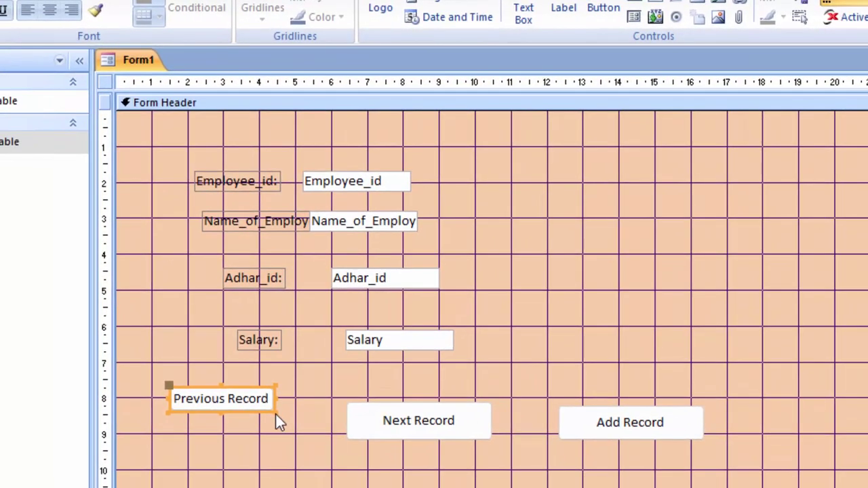
# - Enlarge the Previous Record button and line it up with the other buttons
pyautogui.moveTo(275, 412); pyautogui.dragTo(310, 422)
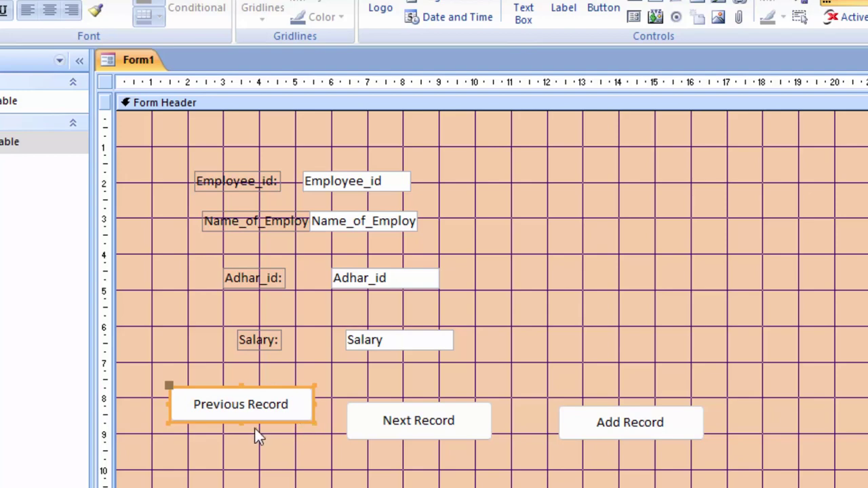
pyautogui.moveTo(258, 420); pyautogui.dragTo(265, 438)
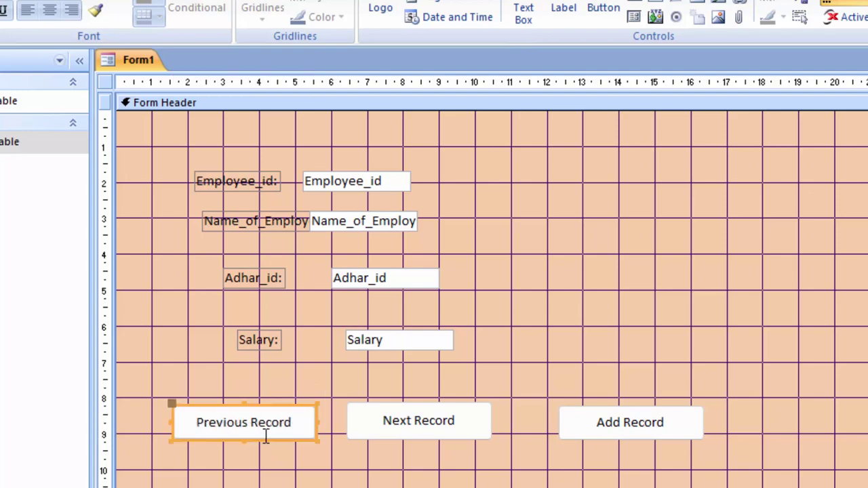
pyautogui.click(498, 485)
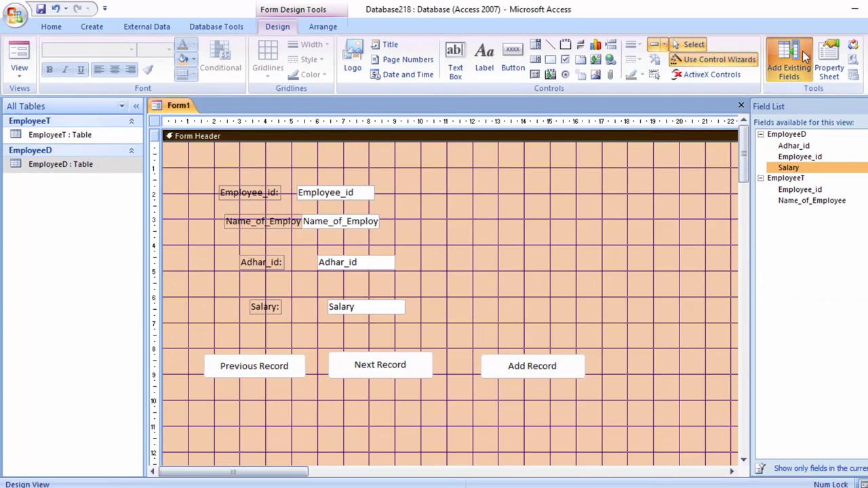
# - Select Form in the Property Sheet and open the Pop Up Yes/No choices
pyautogui.click(828, 61)
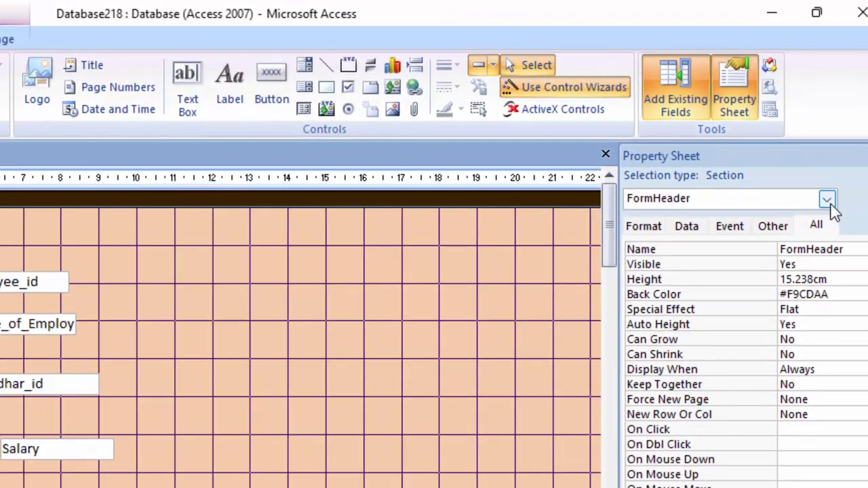
pyautogui.click(841, 184)
pyautogui.scroll(-1, 742, 233)
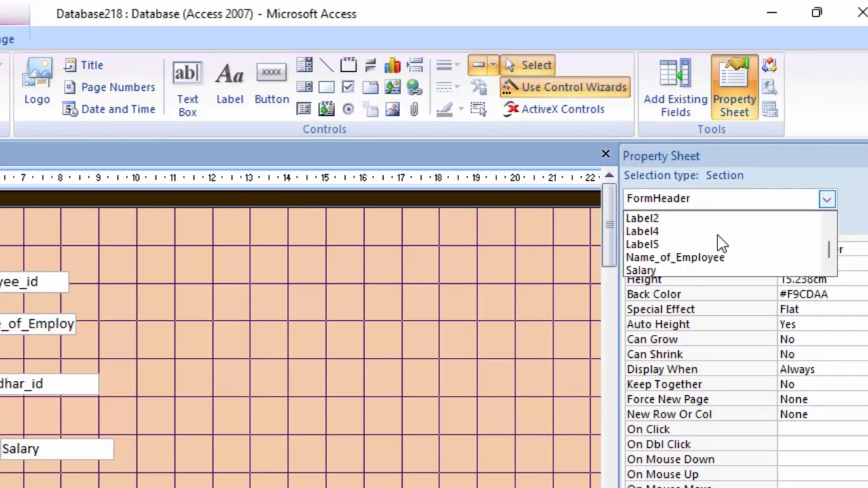
pyautogui.click(598, 254)
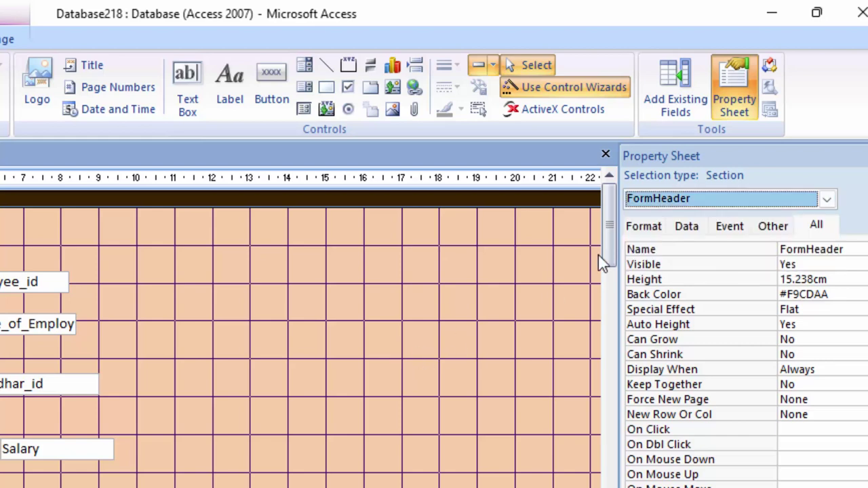
pyautogui.click(827, 199)
pyautogui.scroll(-2, 739, 244)
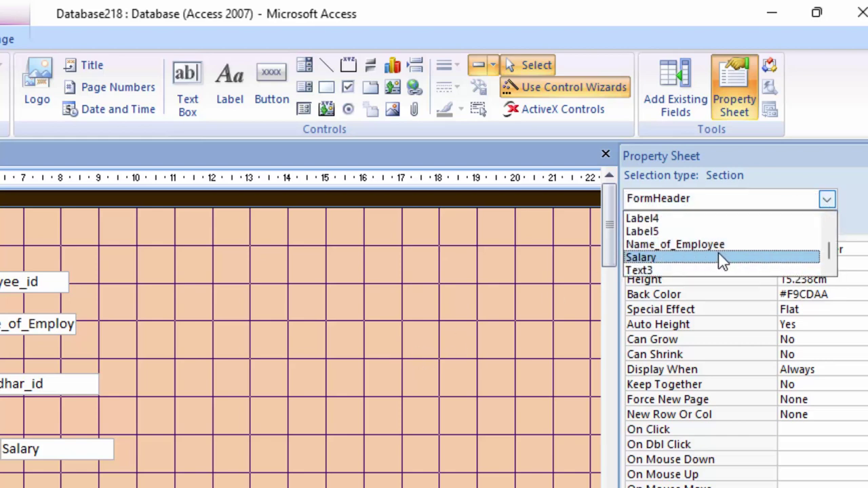
pyautogui.scroll(1, 720, 263)
pyautogui.scroll(2, 719, 263)
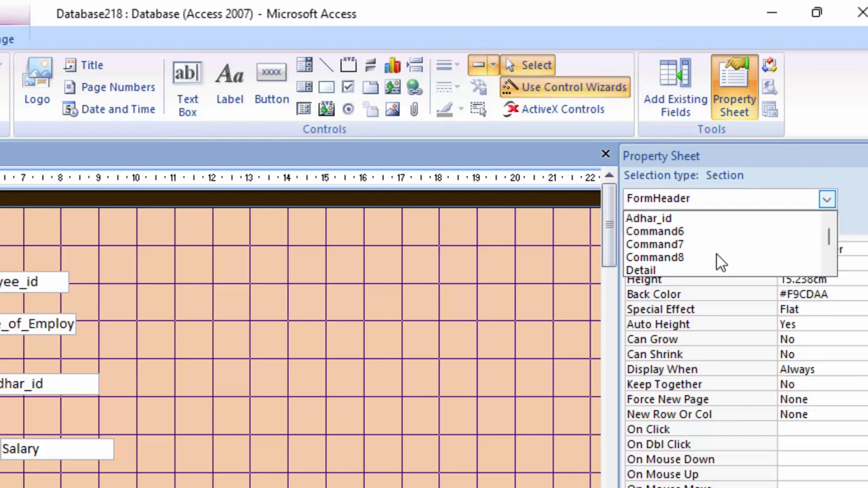
pyautogui.scroll(-1, 718, 263)
pyautogui.click(663, 254)
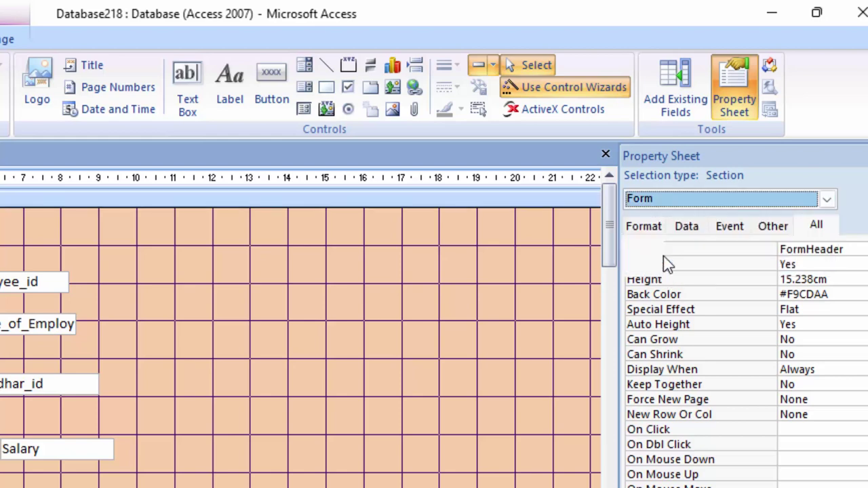
pyautogui.click(813, 281)
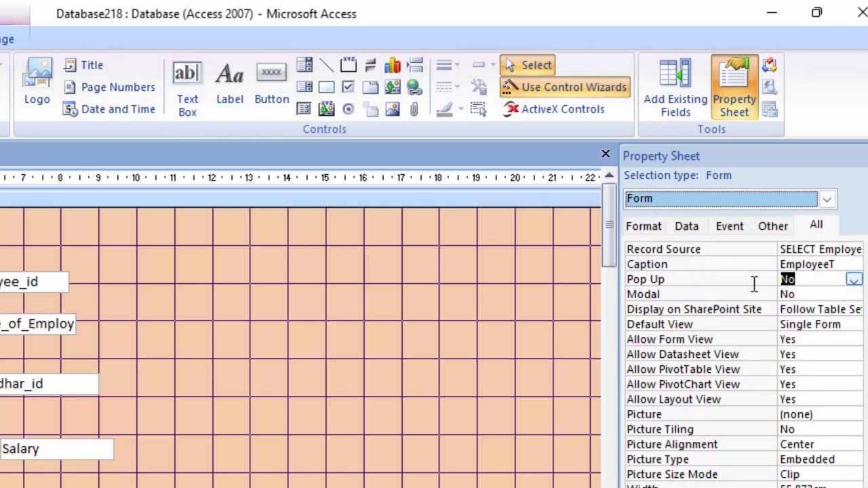
pyautogui.click(853, 279)
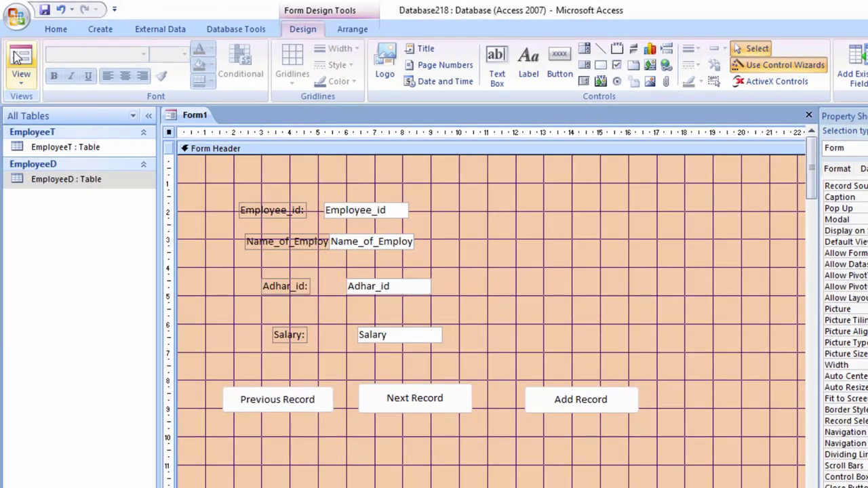
# - Test Next Record in Form View, then close the form and save it as EmployeeF
pyautogui.click(21, 61)
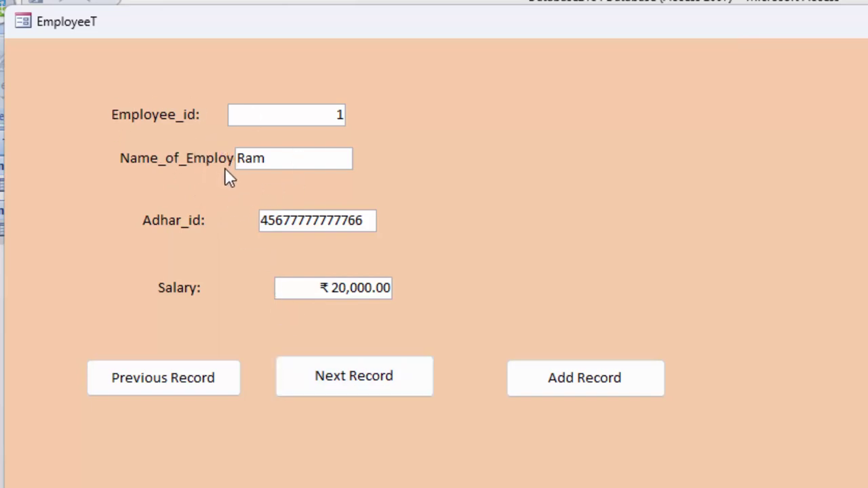
pyautogui.click(325, 382)
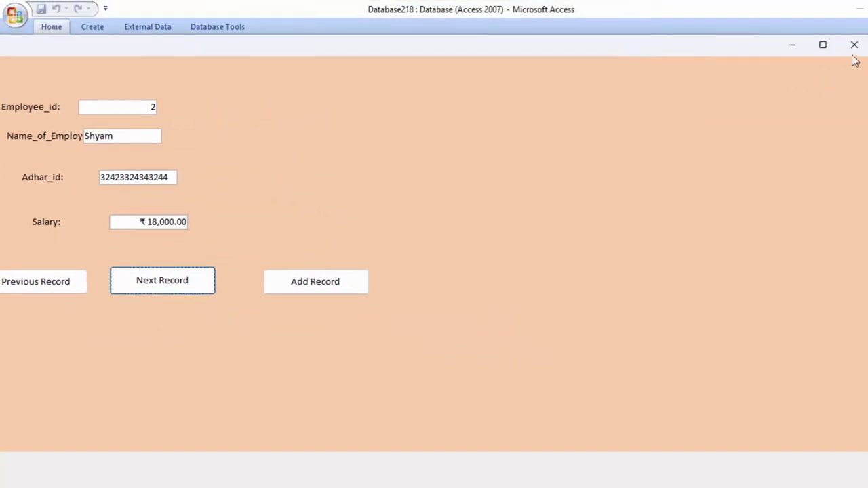
pyautogui.click(854, 45)
pyautogui.click(411, 290)
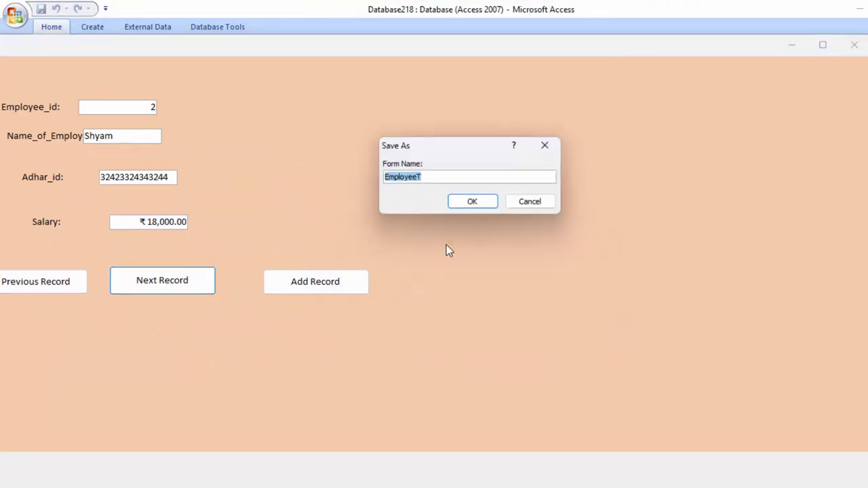
pyautogui.click(435, 178)
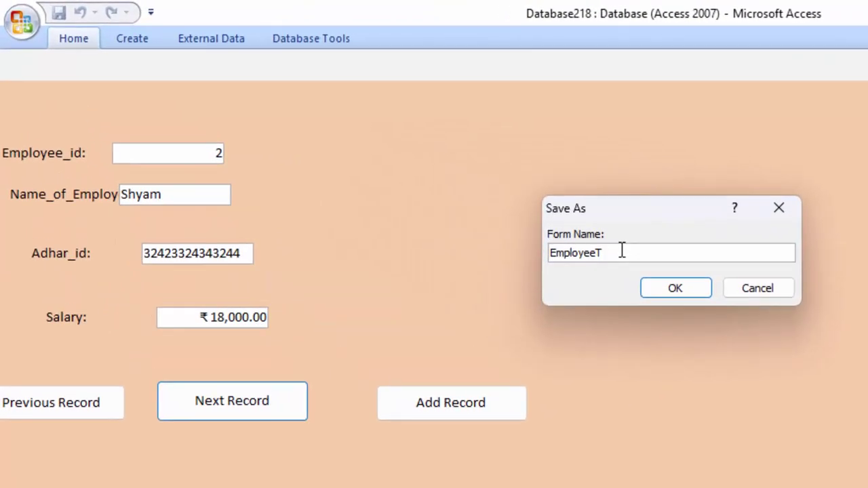
pyautogui.write('F')
pyautogui.press('Return')
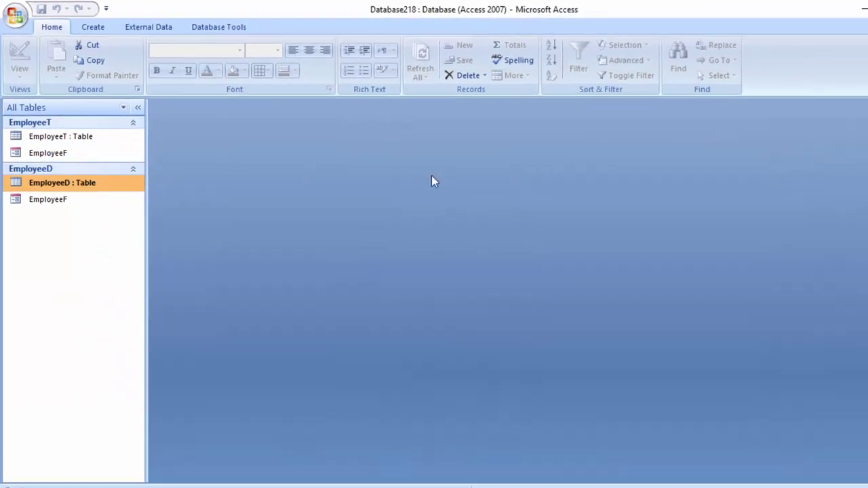
# - Open EmployeeF in Design View and widen the Name_of_Employee label to fit its caption
pyautogui.rightClick(74, 199)
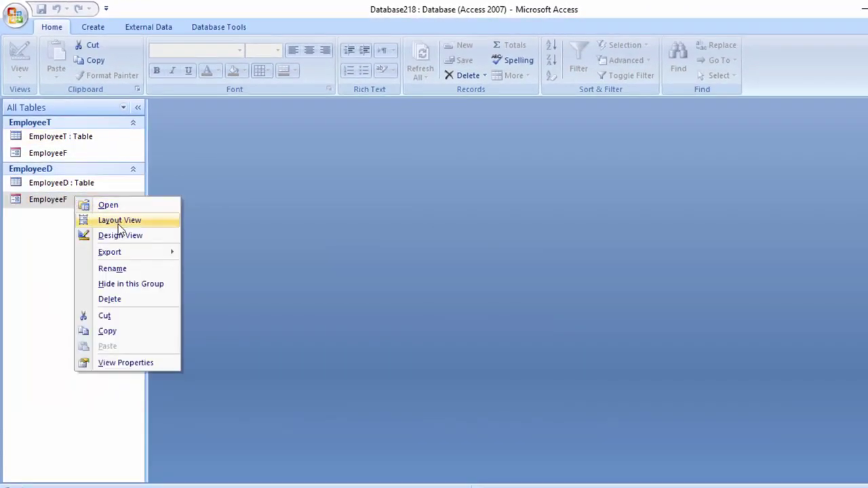
pyautogui.click(120, 235)
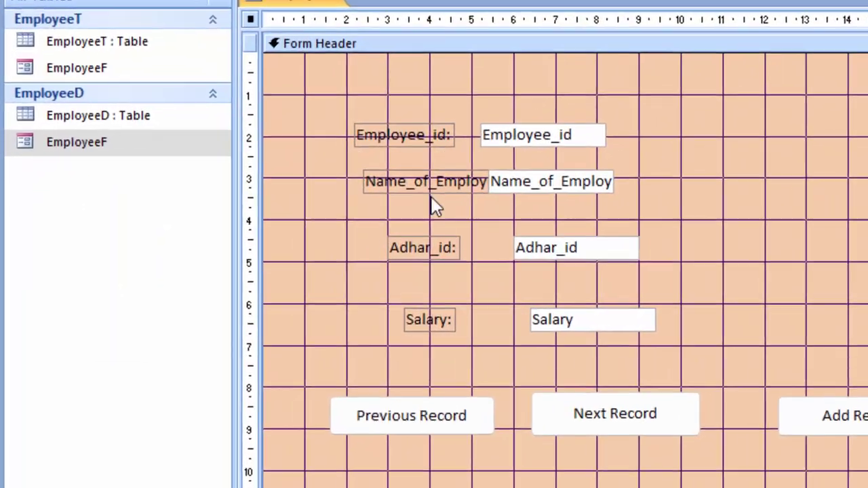
pyautogui.click(435, 187)
pyautogui.moveTo(366, 182); pyautogui.dragTo(329, 182)
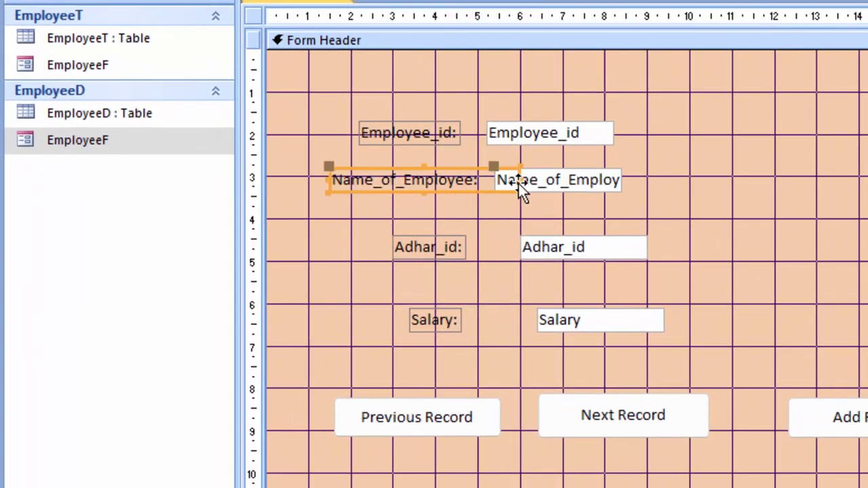
pyautogui.moveTo(518, 183); pyautogui.dragTo(488, 182)
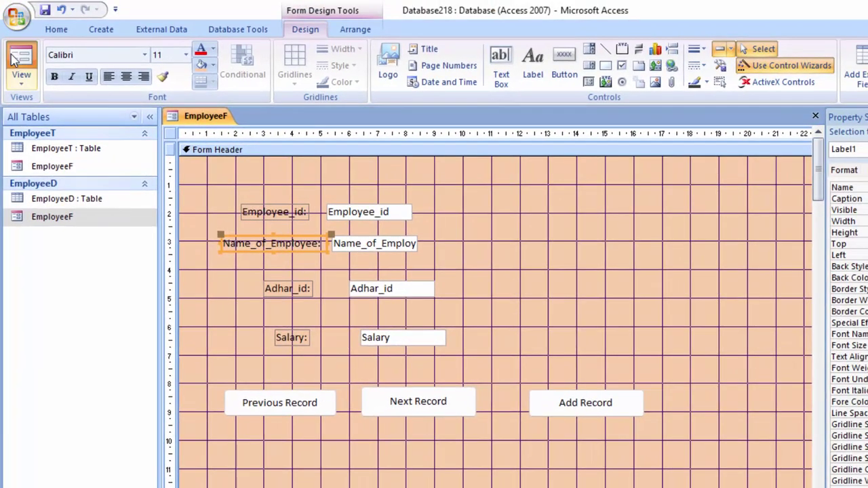
pyautogui.click(21, 68)
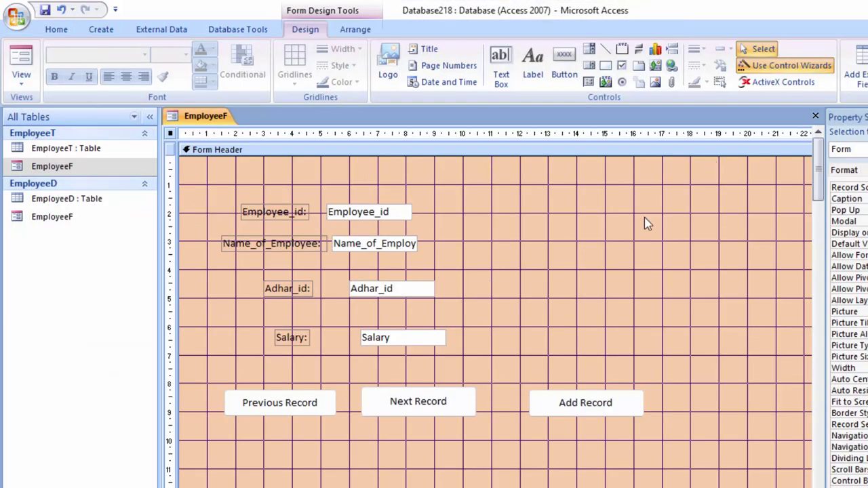
pyautogui.click(644, 218)
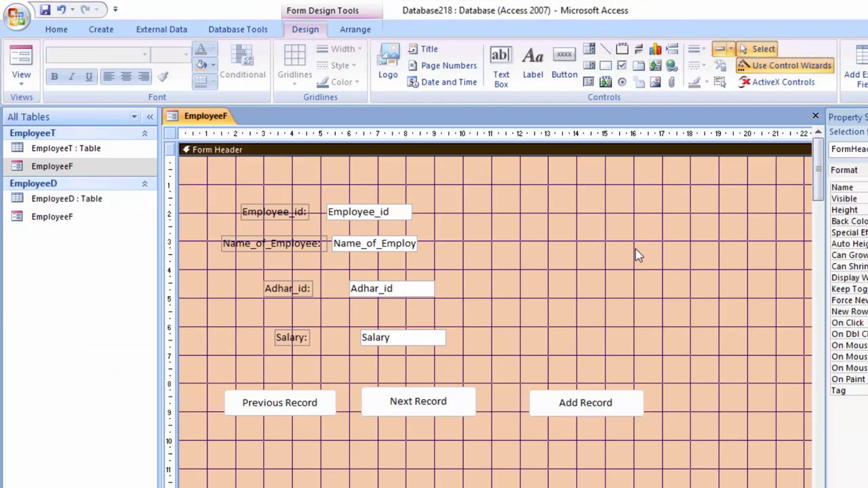
# - Check EmployeeF in Form View, then close it and save the design changes
pyautogui.click(21, 64)
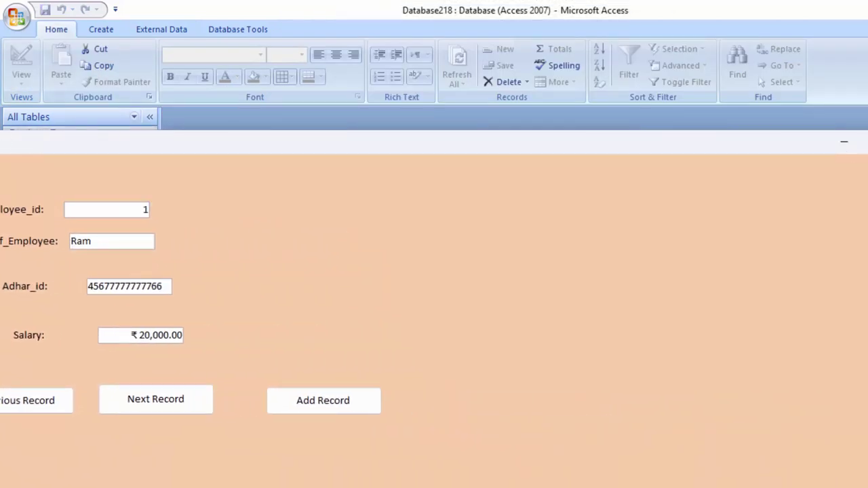
pyautogui.hotkey('ctrl', 'w')
pyautogui.click(455, 316)
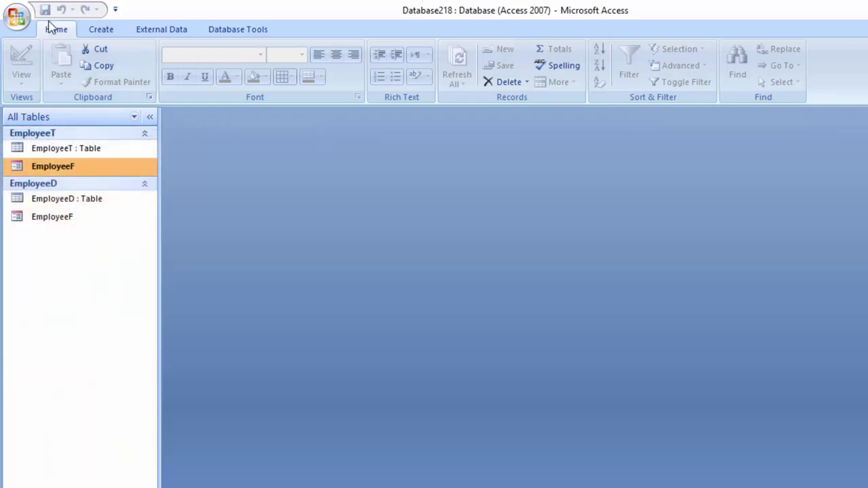
# - Add Employee_id, Name_of_Employee (EmployeeT) and Adhar_id, Salary (EmployeeD) in the Report Wizard, then cancel
pyautogui.click(101, 29)
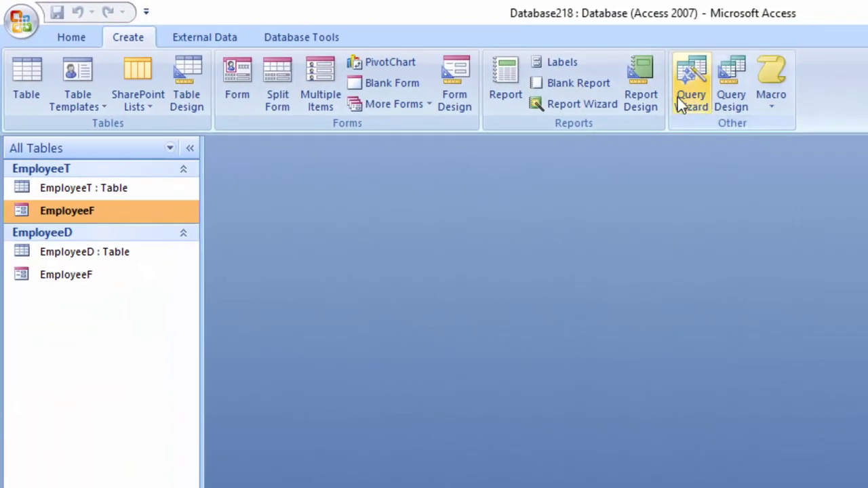
pyautogui.click(596, 105)
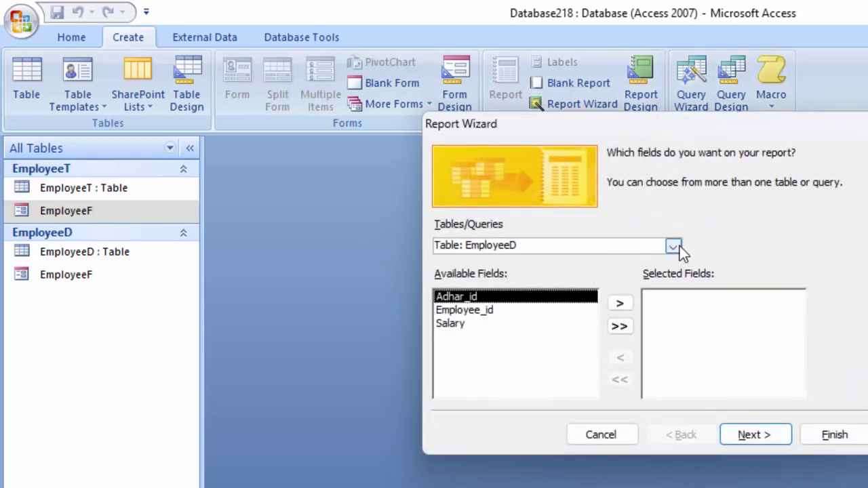
pyautogui.click(674, 246)
pyautogui.click(544, 273)
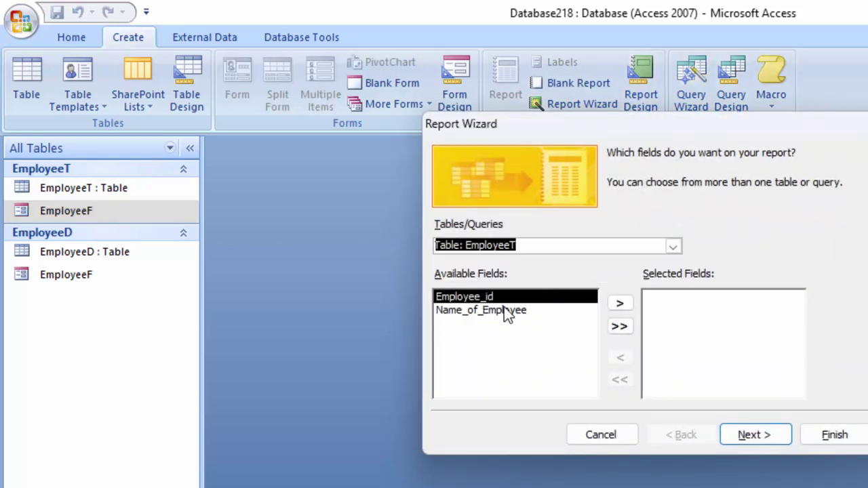
pyautogui.click(620, 304)
pyautogui.click(622, 306)
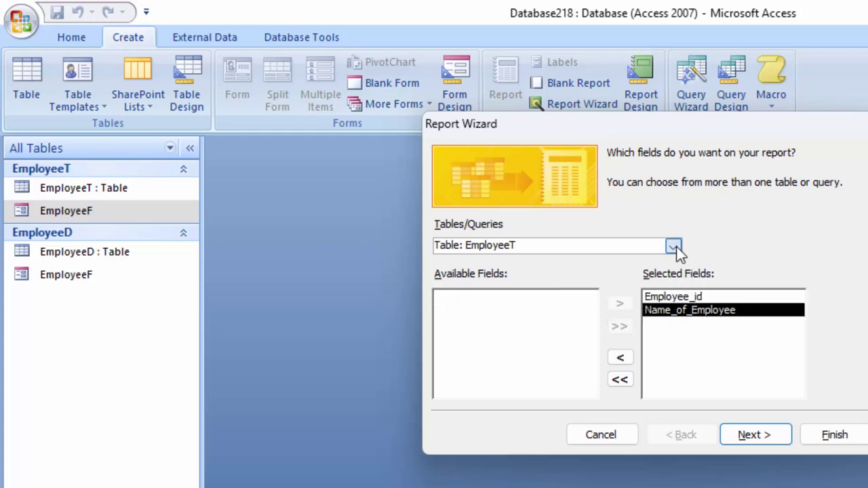
pyautogui.click(673, 246)
pyautogui.click(604, 261)
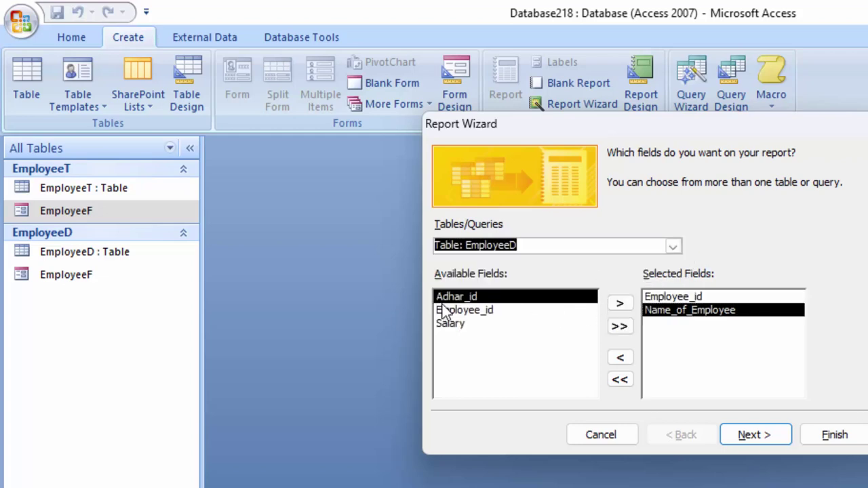
pyautogui.click(619, 304)
pyautogui.click(461, 312)
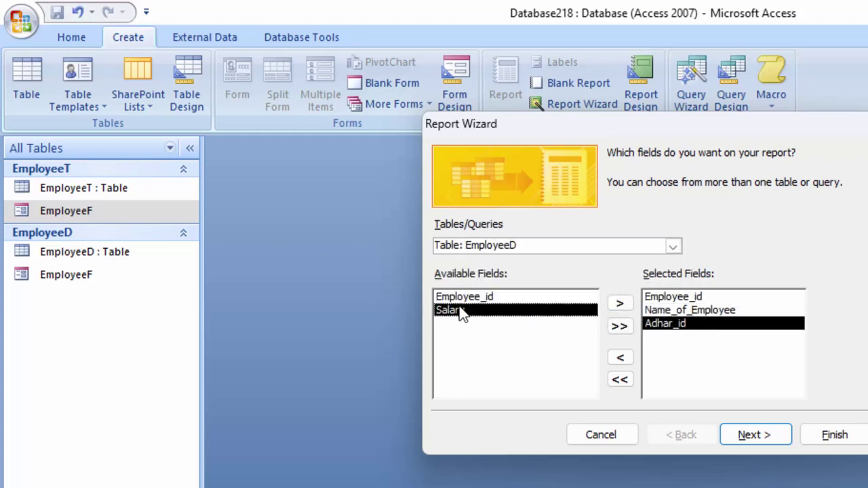
pyautogui.click(619, 304)
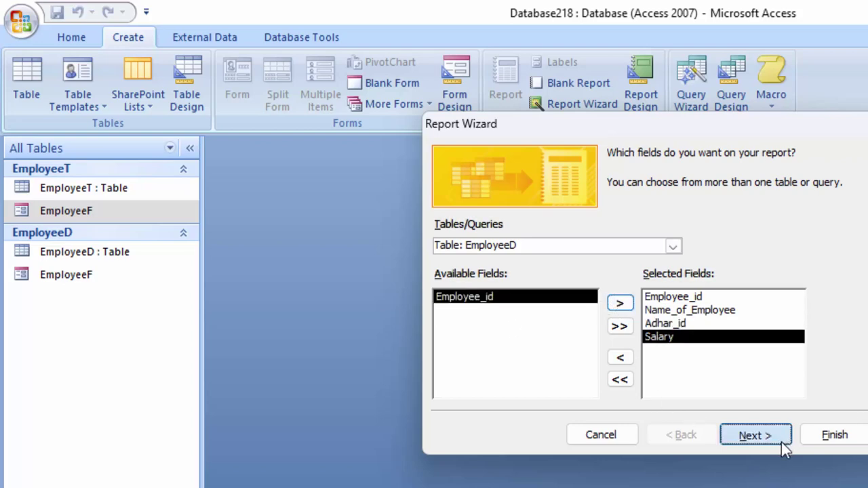
pyautogui.click(608, 435)
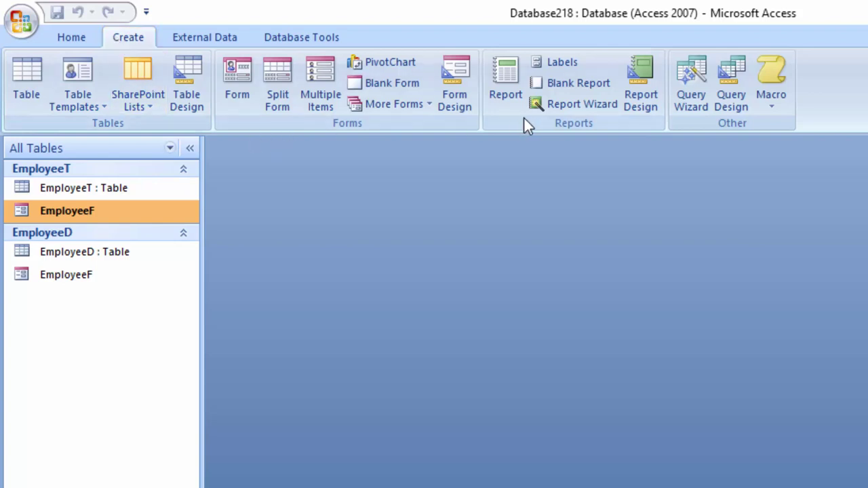
# - Start a Simple Query Wizard with Employee_id and Name_of_Employee from EmployeeT
pyautogui.click(684, 87)
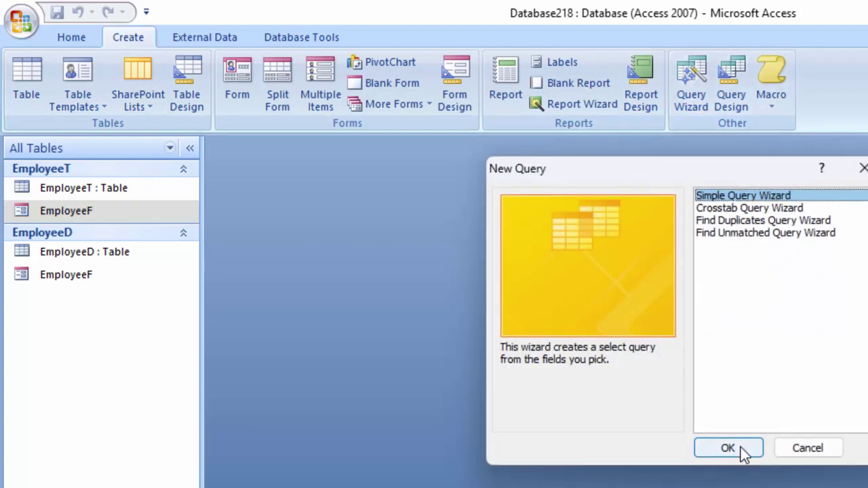
pyautogui.click(740, 447)
pyautogui.click(671, 246)
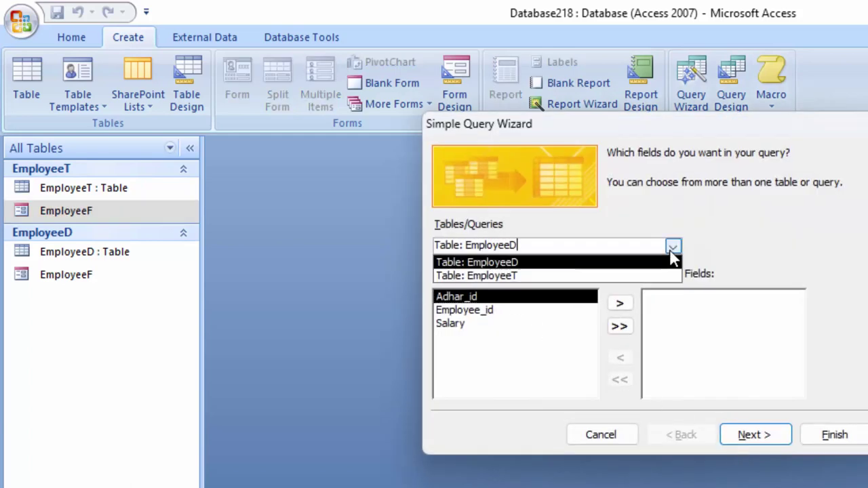
pyautogui.click(576, 275)
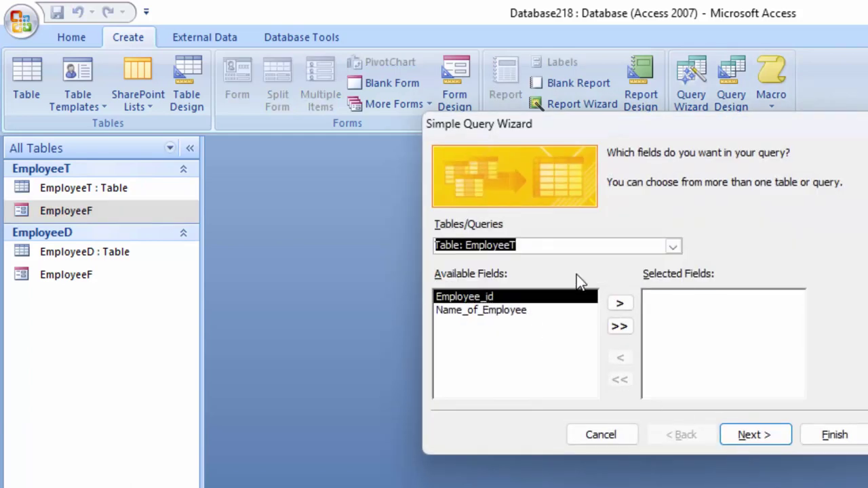
pyautogui.click(619, 304)
pyautogui.click(618, 304)
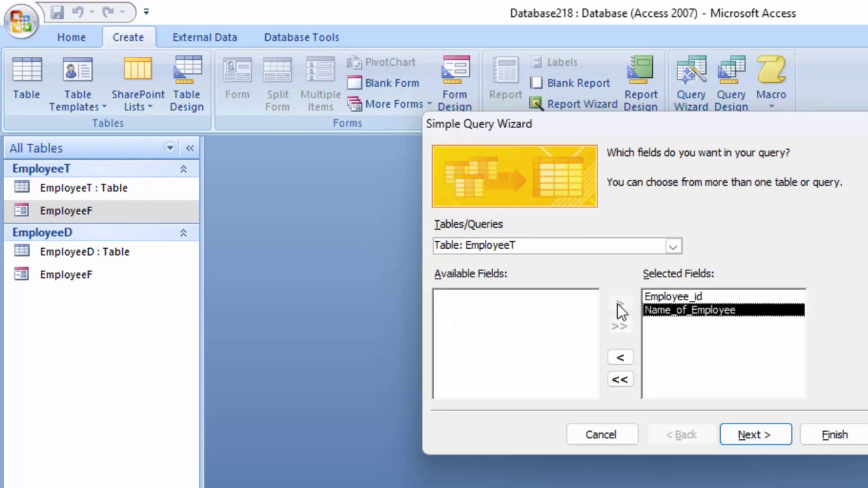
# - Add Adhar_id and Salary from EmployeeD, keep Detail, and finish as EmployeeT Query
pyautogui.click(671, 247)
pyautogui.click(604, 262)
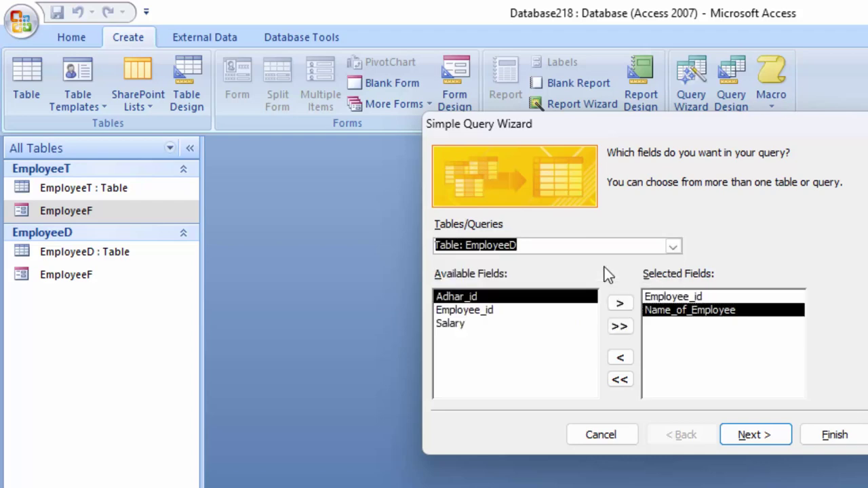
pyautogui.click(619, 303)
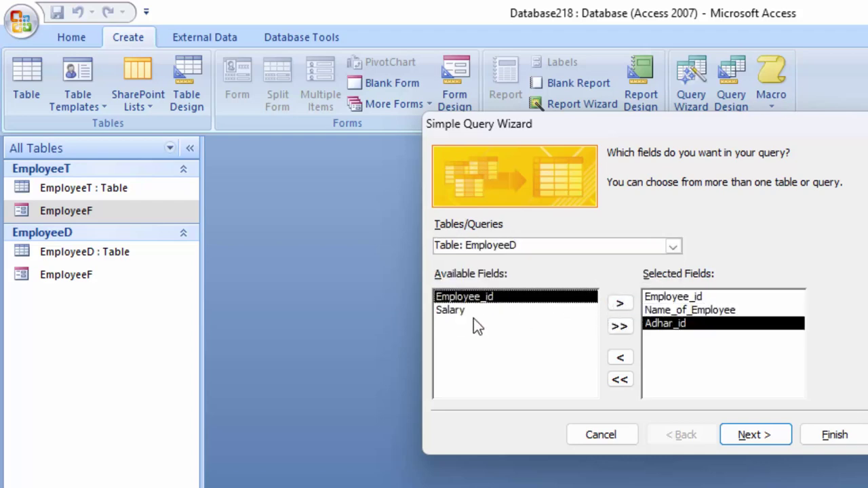
pyautogui.click(451, 310)
pyautogui.click(618, 304)
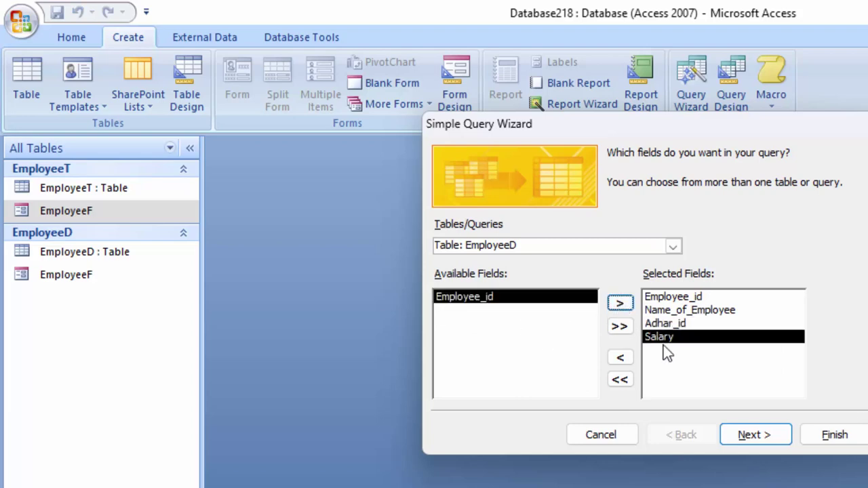
pyautogui.click(745, 435)
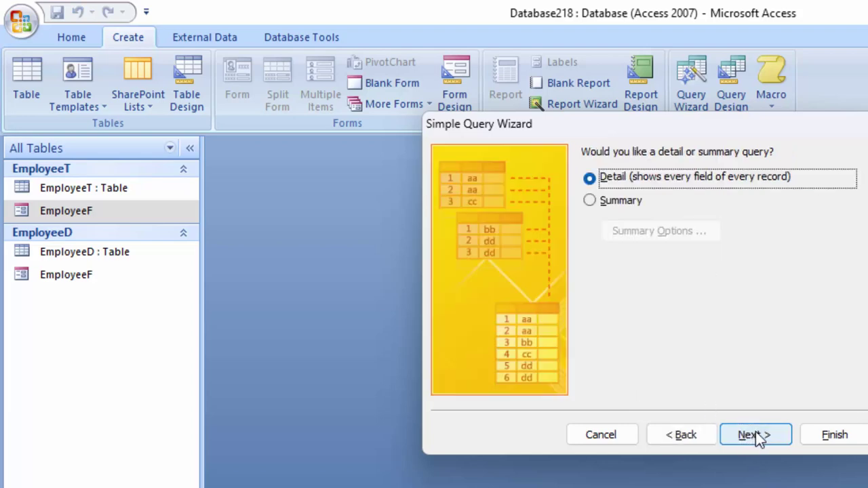
pyautogui.click(776, 435)
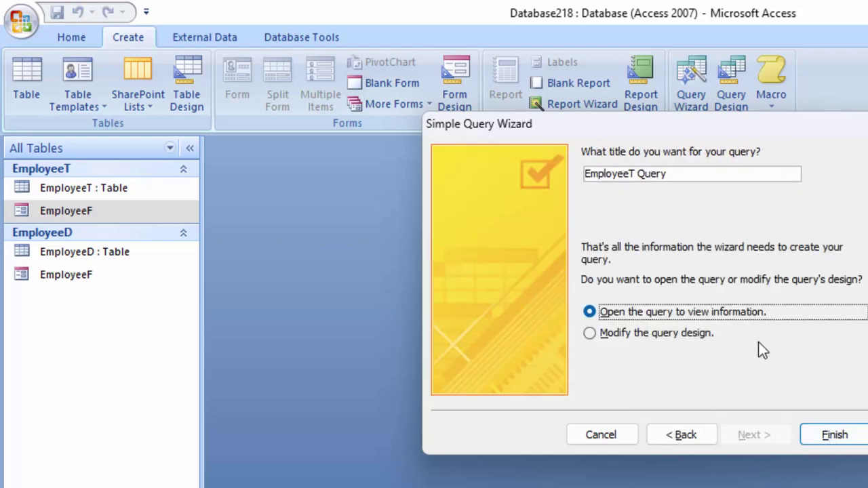
pyautogui.click(827, 437)
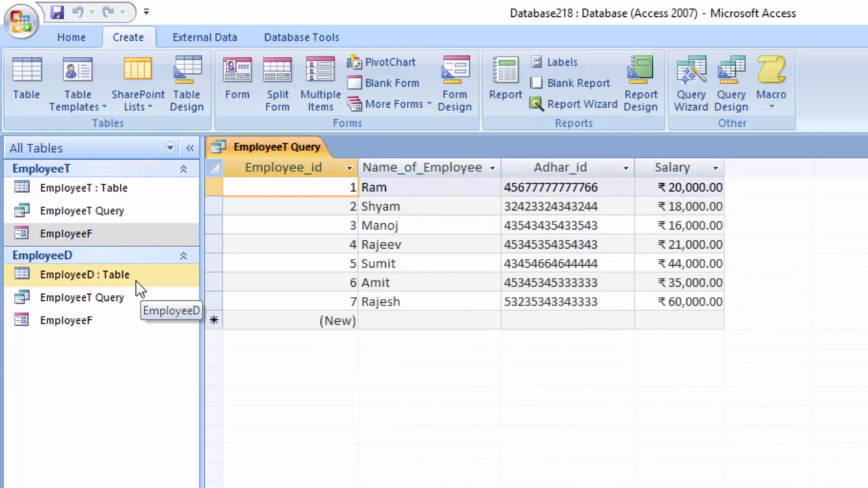
# - Open EmployeeT Query in Design View and widen the Employee_id grid column
pyautogui.click(106, 214)
pyautogui.rightClick(106, 213)
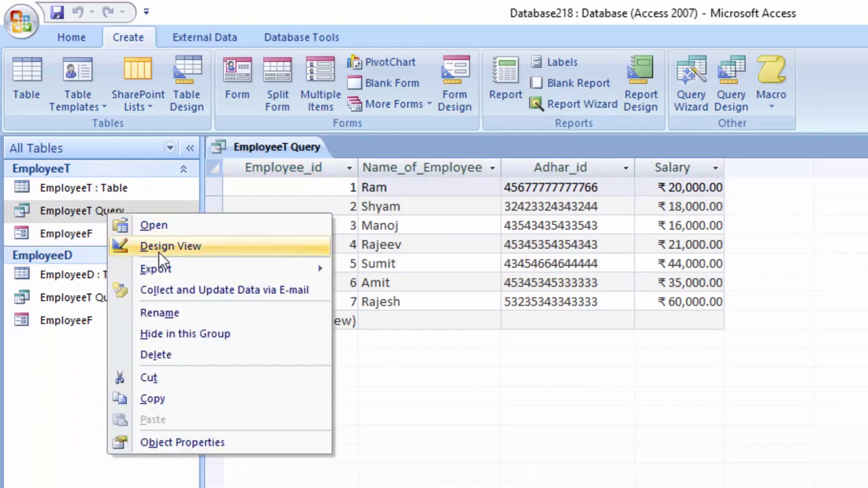
pyautogui.click(159, 247)
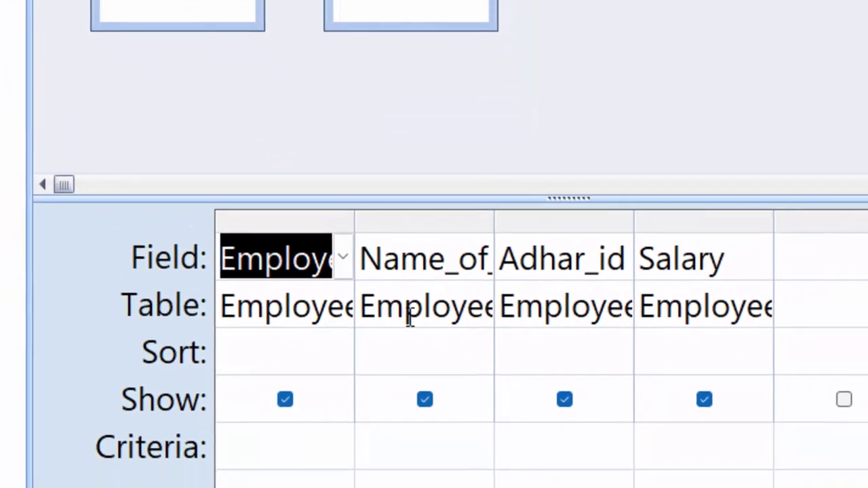
pyautogui.click(350, 225)
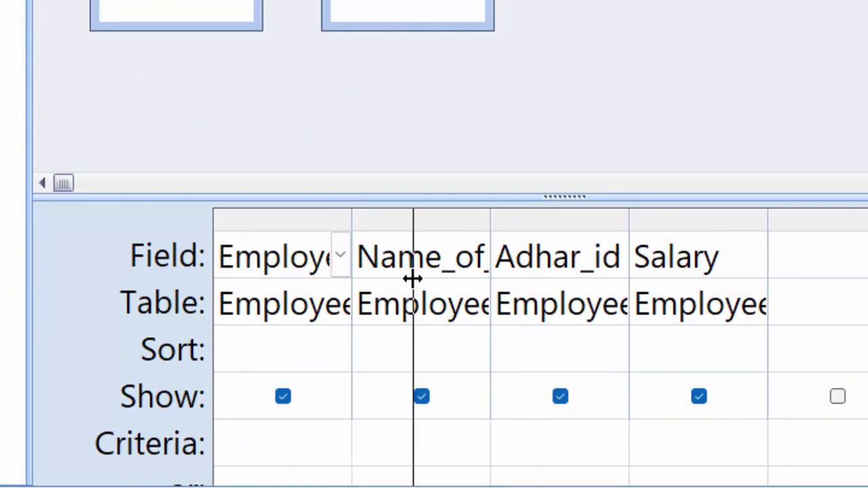
pyautogui.moveTo(349, 225); pyautogui.dragTo(431, 274)
# - Enter the criterion [Form][EmployeeF][Employee_id] under the Employee_id field
pyautogui.click(270, 439)
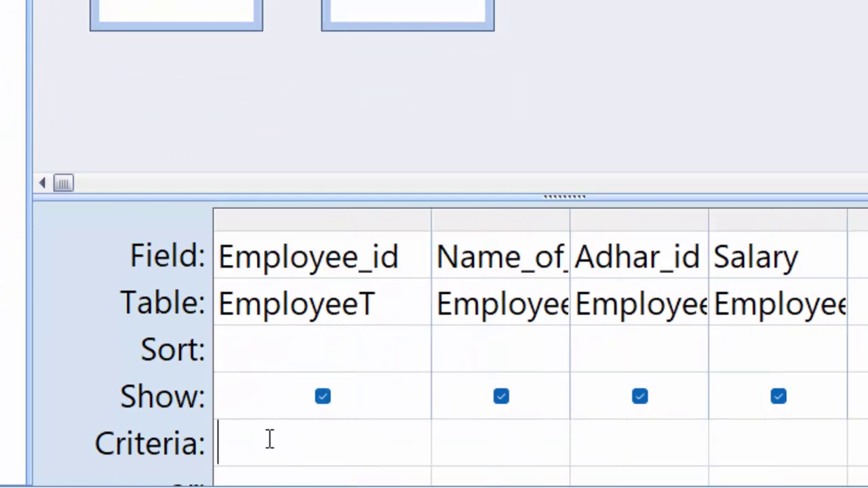
pyautogui.write('[F')
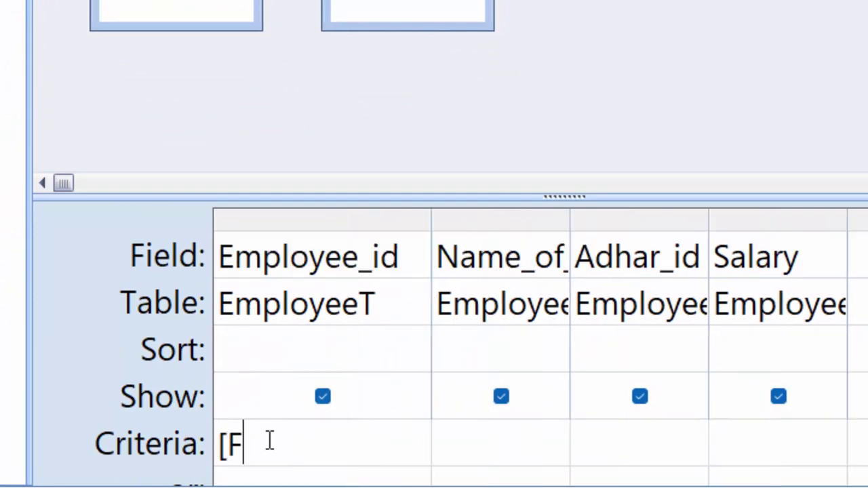
pyautogui.write('orm]')
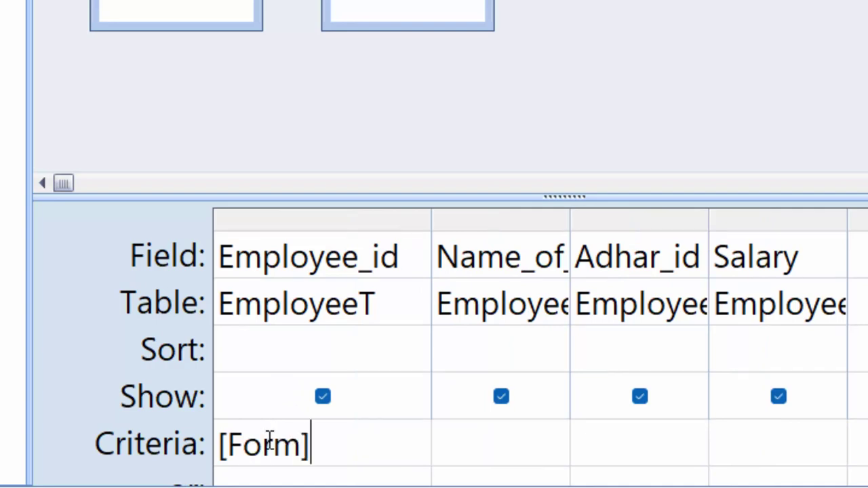
pyautogui.write('[')
pyautogui.write('Emp')
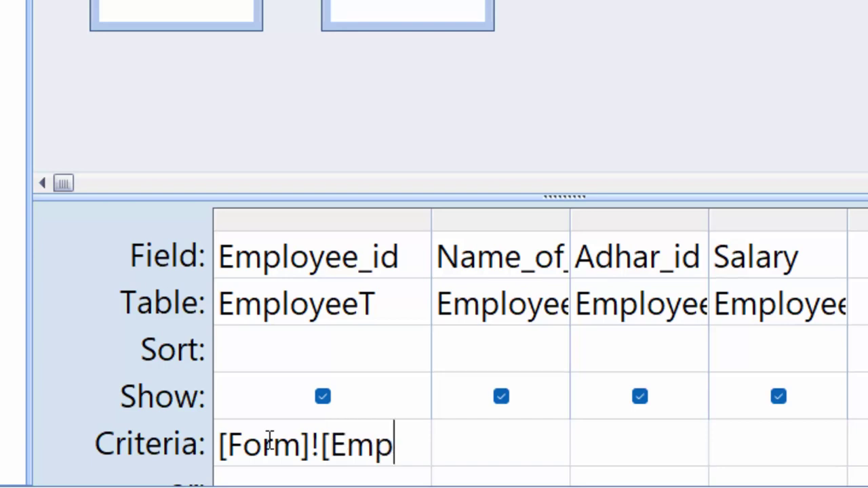
pyautogui.write('loyee')
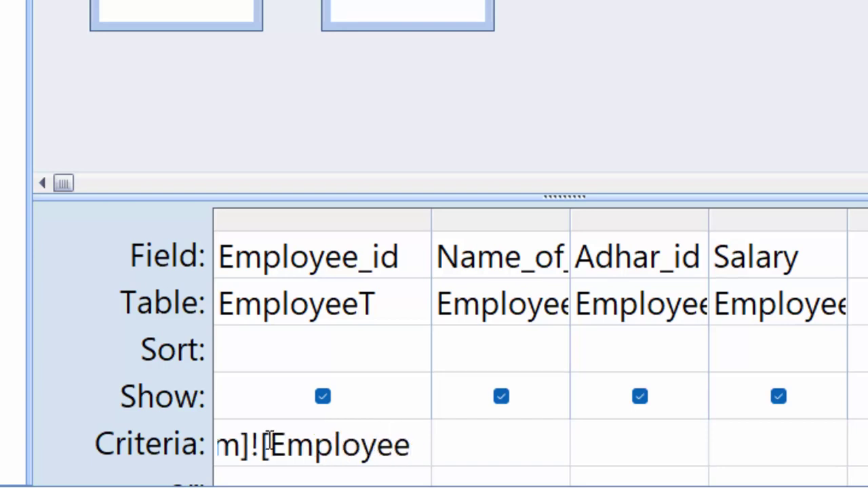
pyautogui.write('F]!')
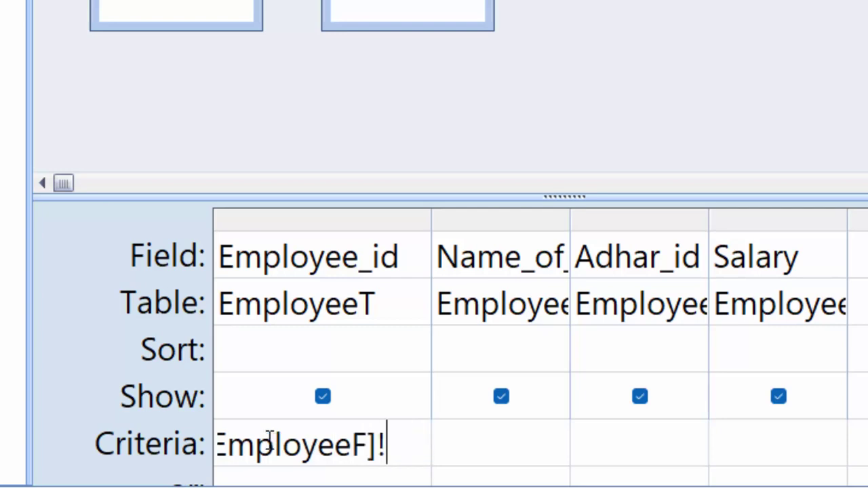
pyautogui.write('[')
pyautogui.write('Emplo')
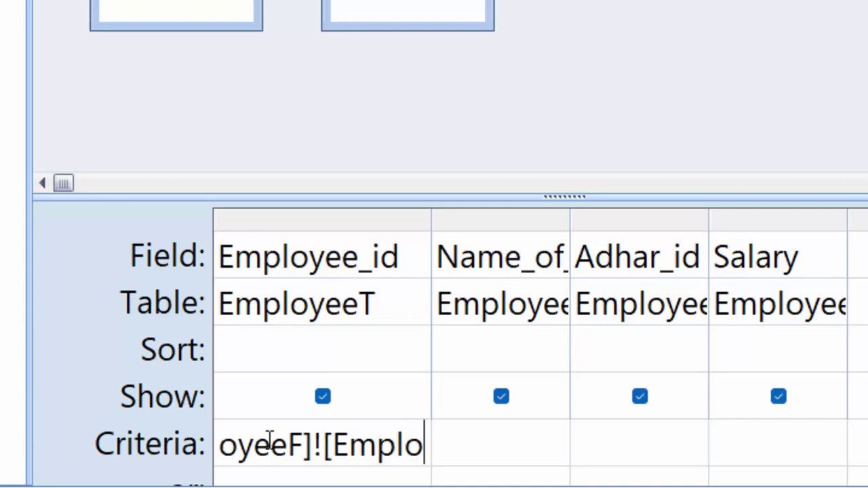
pyautogui.write('yee')
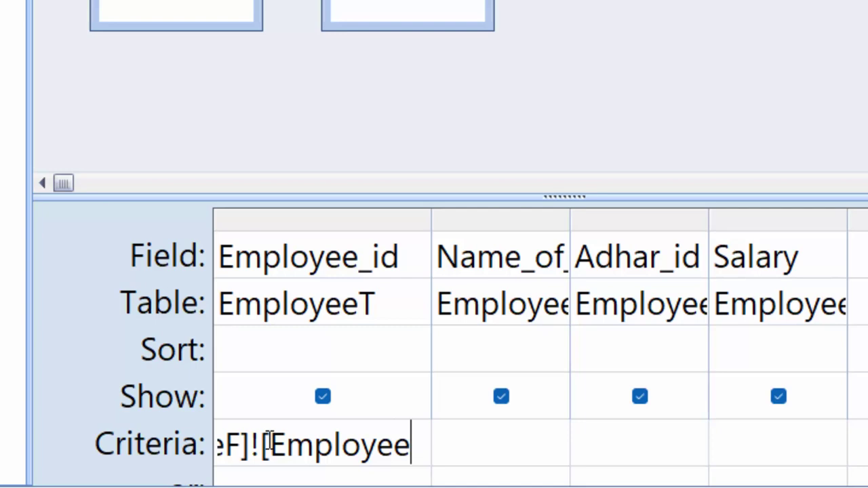
pyautogui.write('_id')
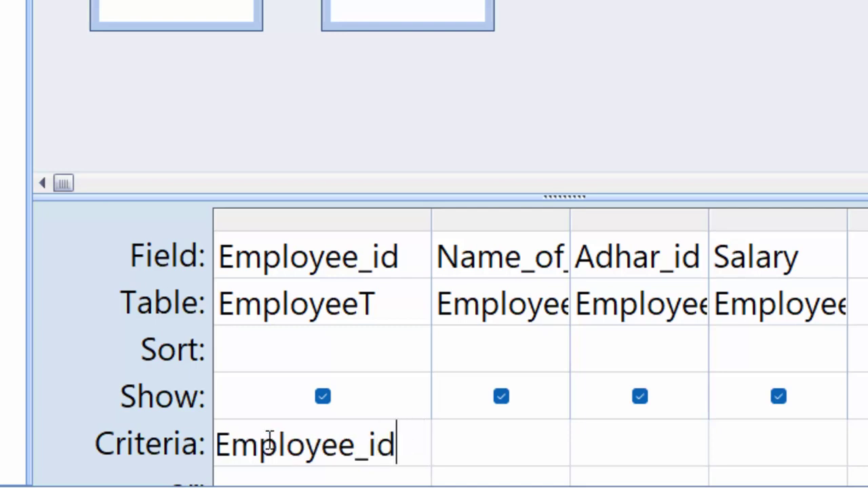
pyautogui.write(']')
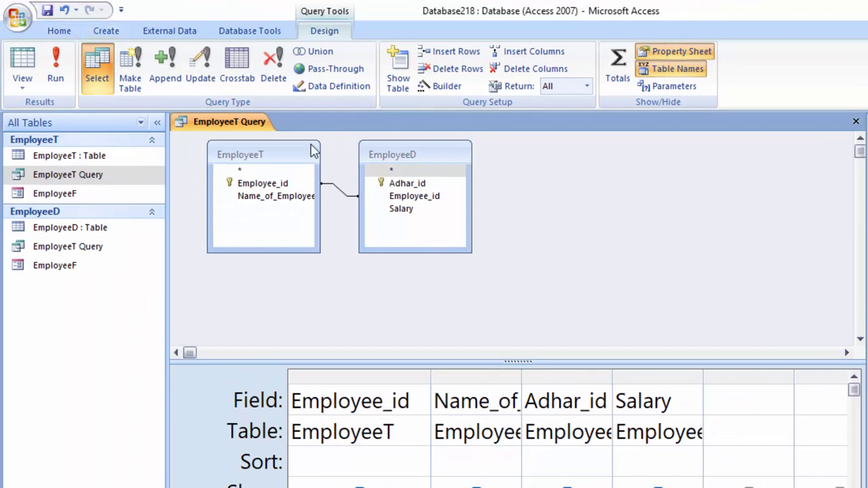
# - Close EmployeeT Query and open the EmployeeF form
pyautogui.rightClick(248, 123)
pyautogui.click(282, 148)
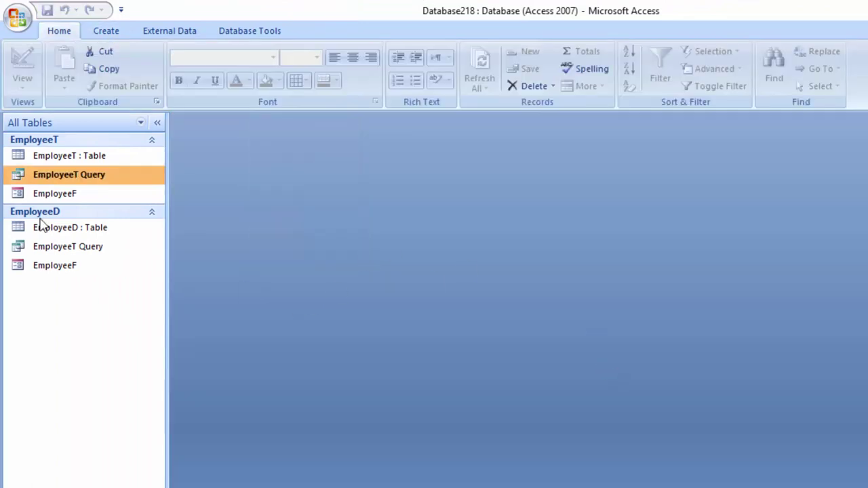
pyautogui.click(68, 202)
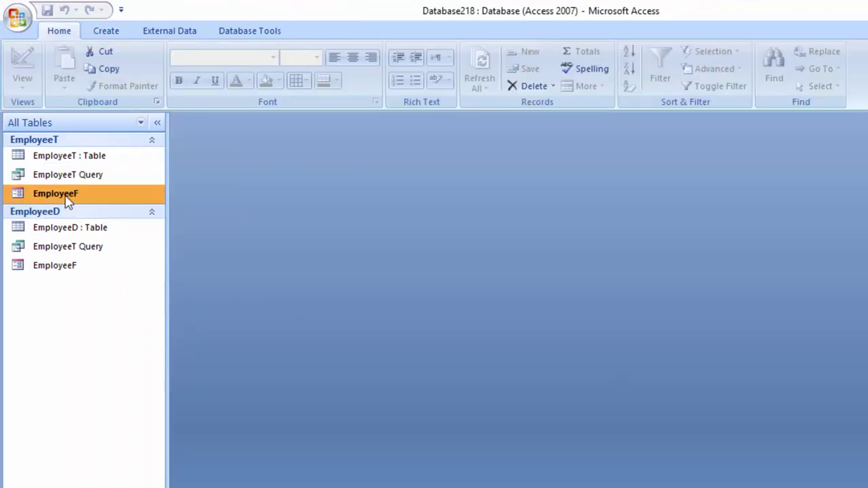
pyautogui.doubleClick(68, 202)
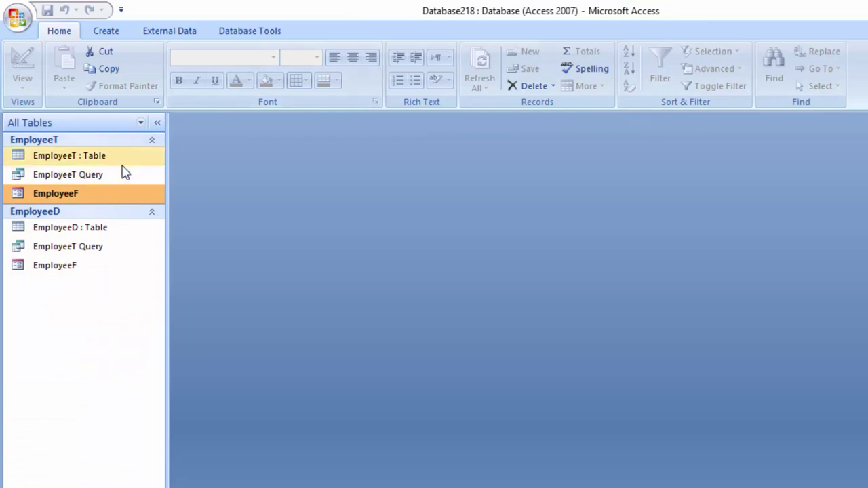
# - Start a Report Wizard on EmployeeT Query with all four fields
pyautogui.click(105, 30)
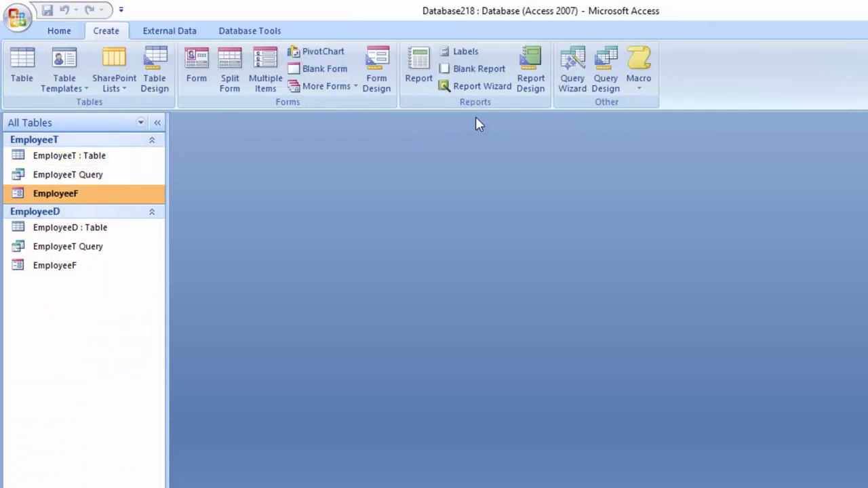
pyautogui.click(478, 86)
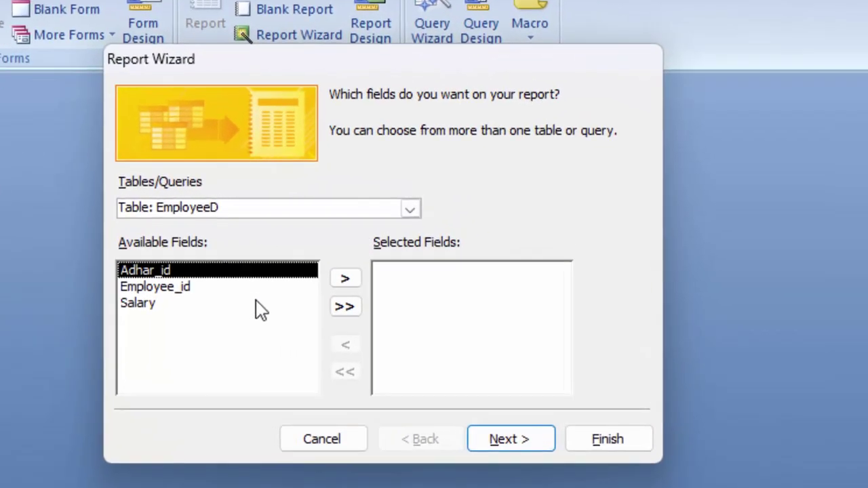
pyautogui.click(411, 210)
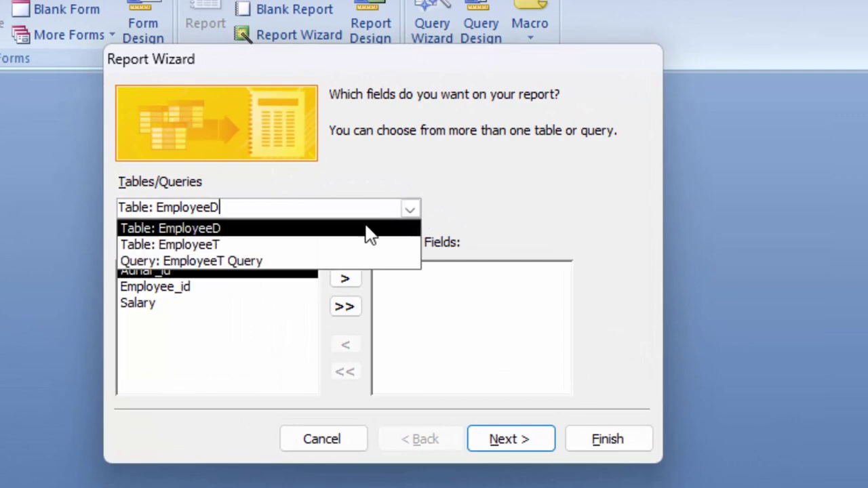
pyautogui.click(302, 263)
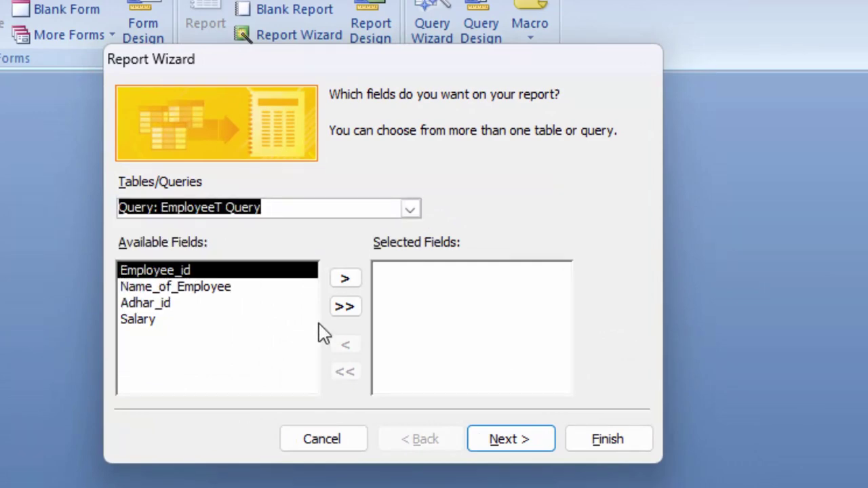
pyautogui.click(345, 306)
pyautogui.click(538, 446)
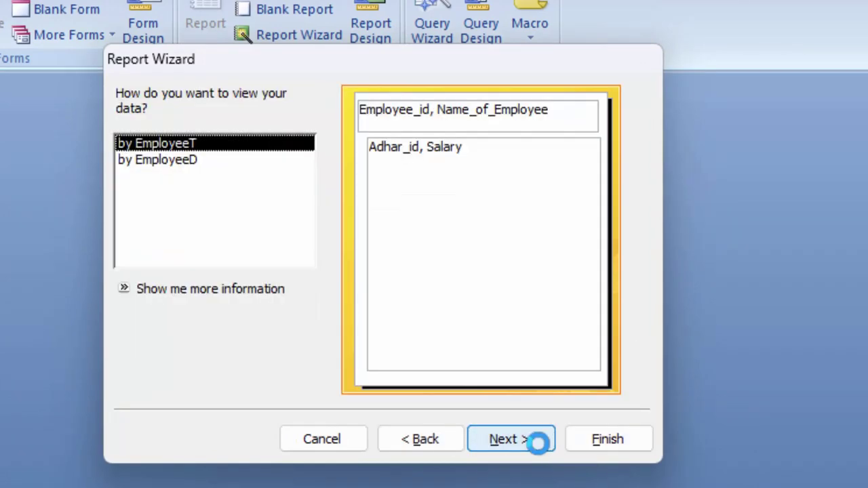
# - Group the report by Employee_id, choose Outline layout and Median style, and finish
pyautogui.click(541, 445)
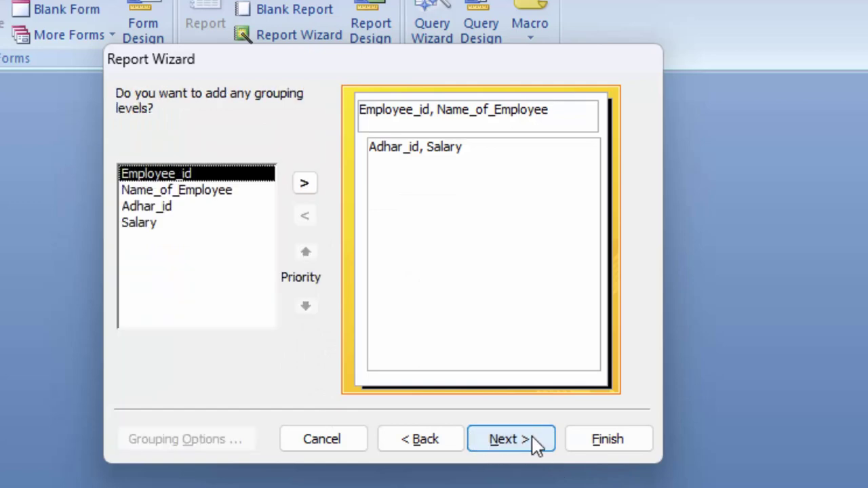
pyautogui.click(305, 184)
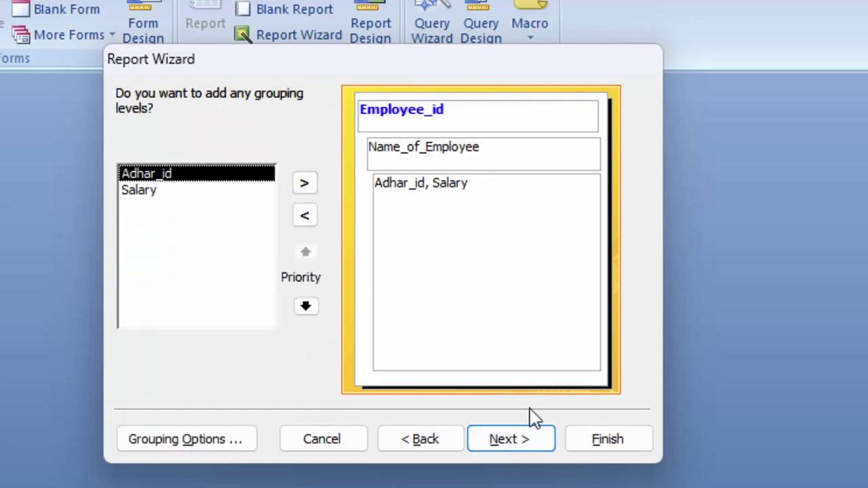
pyautogui.click(517, 442)
pyautogui.click(518, 442)
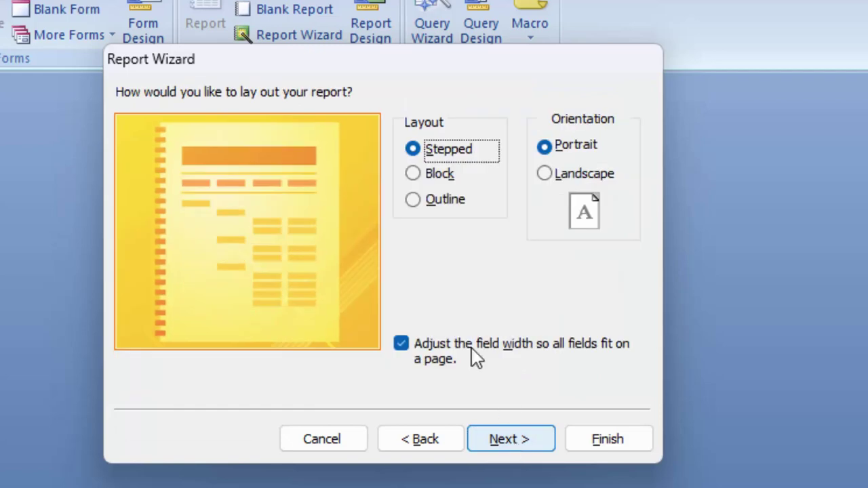
pyautogui.click(433, 203)
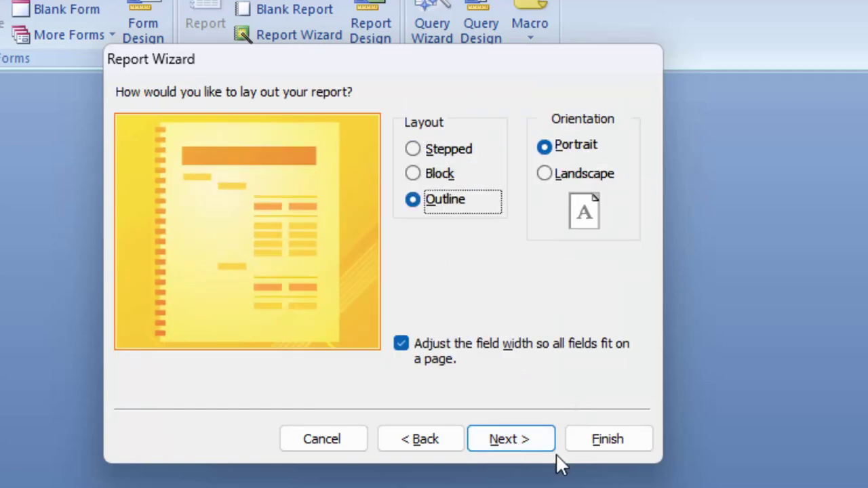
pyautogui.click(535, 444)
pyautogui.click(407, 289)
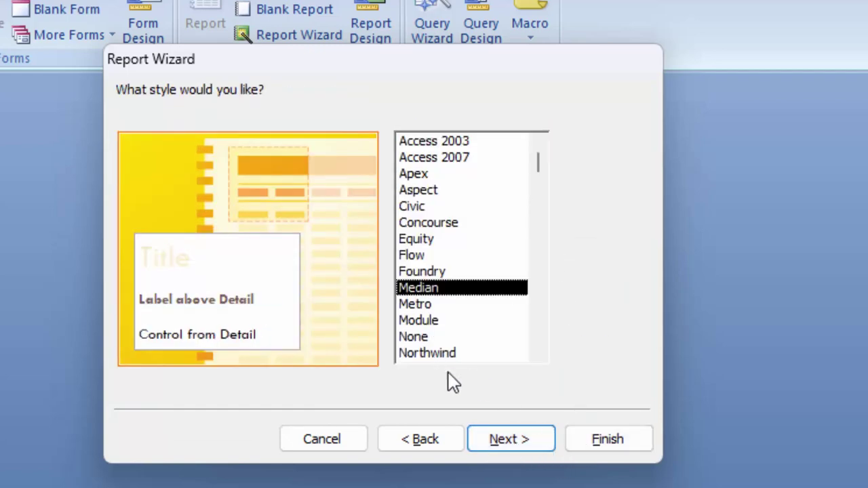
pyautogui.click(506, 440)
pyautogui.click(624, 440)
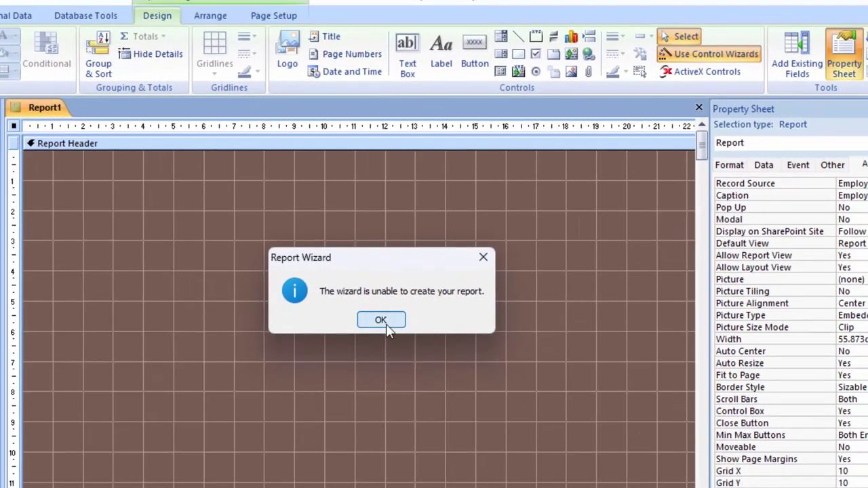
# - Dismiss the error messages and place the Employee_id field in the Report Header
pyautogui.click(384, 363)
pyautogui.click(804, 62)
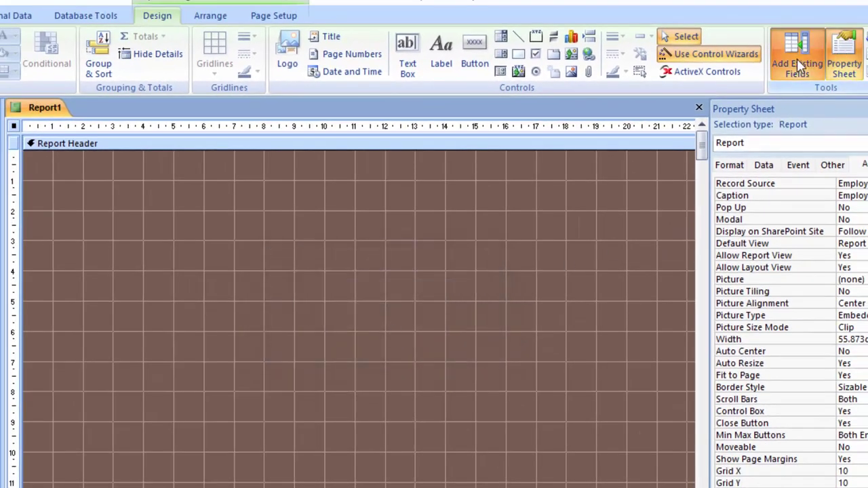
pyautogui.doubleClick(766, 144)
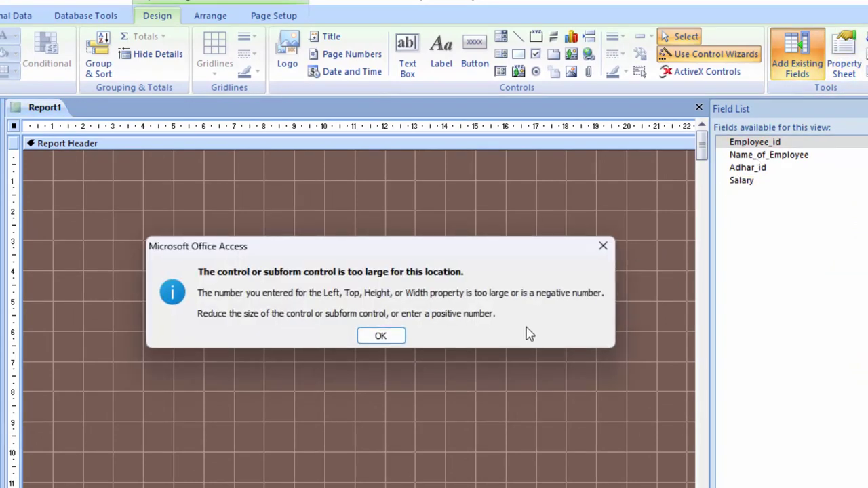
pyautogui.click(382, 337)
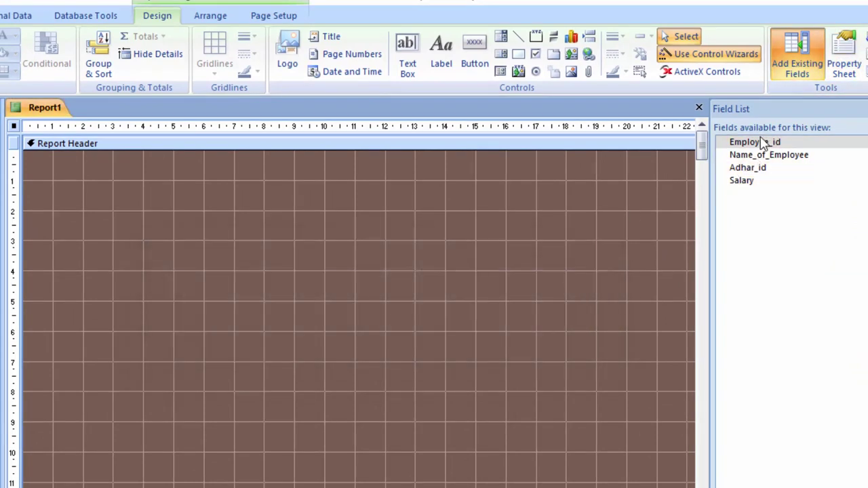
pyautogui.moveTo(765, 142); pyautogui.dragTo(270, 219)
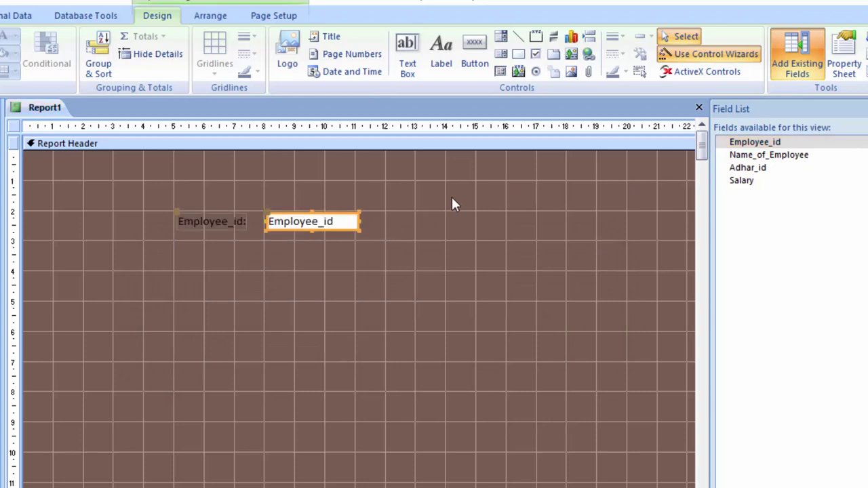
# - Give the Report Header section a peach background
pyautogui.click(210, 371)
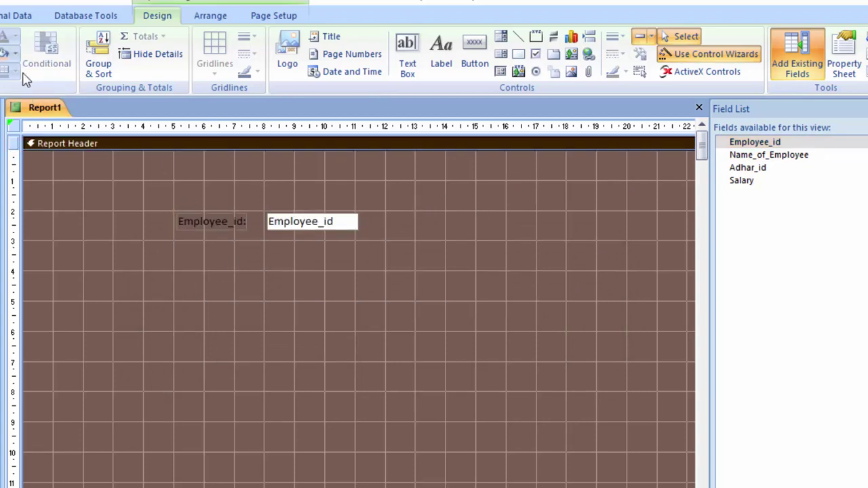
pyautogui.click(5, 54)
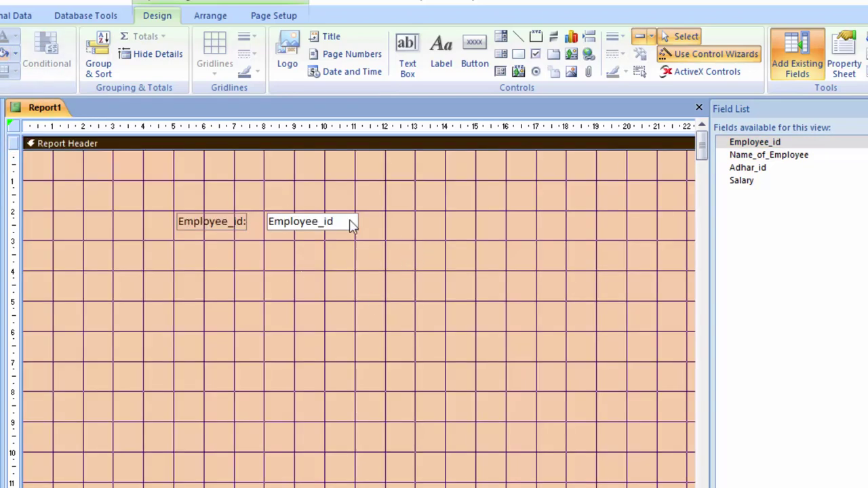
pyautogui.click(16, 53)
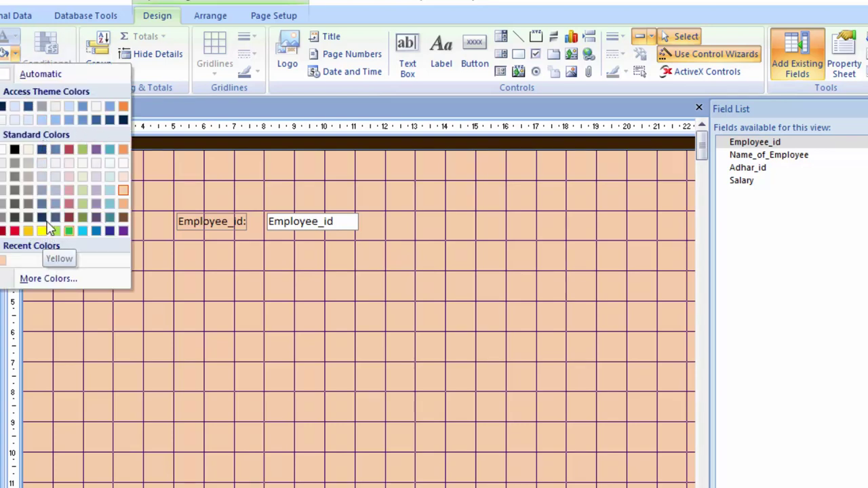
# - Switch the header to a lighter peach and add Name_of_Employee, Adhar_id and Salary fields
pyautogui.click(123, 176)
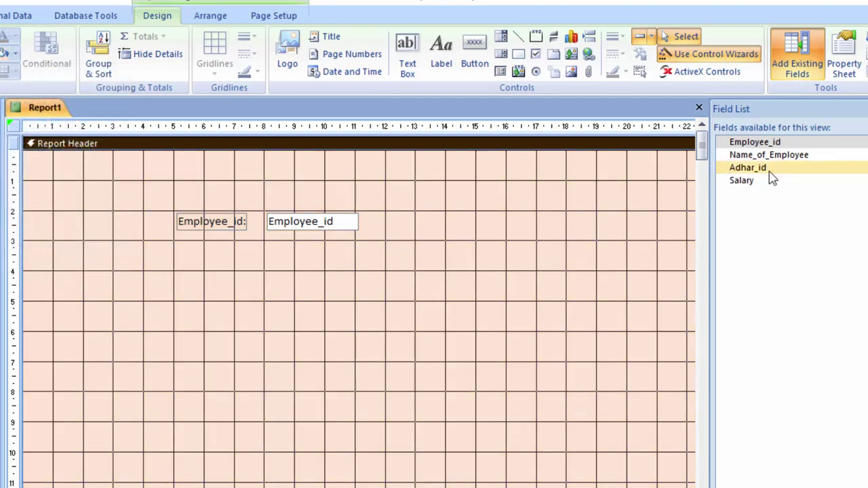
pyautogui.moveTo(804, 154); pyautogui.dragTo(722, 174)
pyautogui.moveTo(474, 219); pyautogui.dragTo(475, 218)
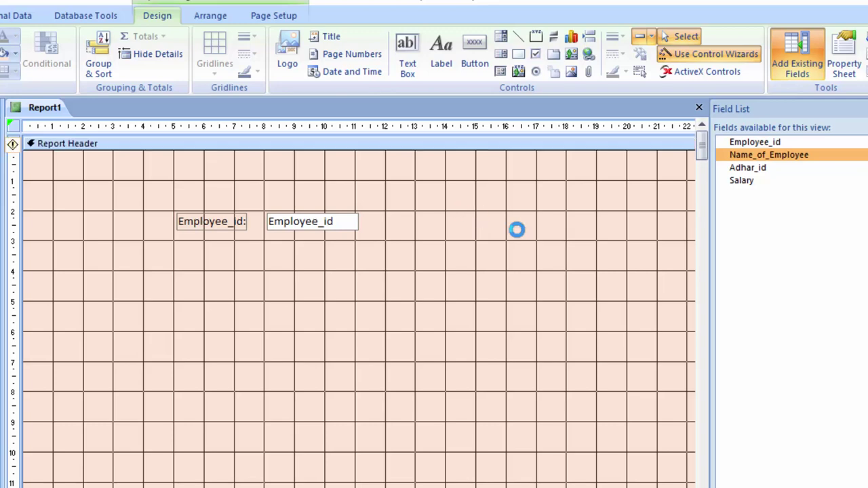
pyautogui.moveTo(751, 169)
pyautogui.mouseDown()
pyautogui.moveTo(260, 291)
pyautogui.moveTo(249, 258)
pyautogui.mouseUp()
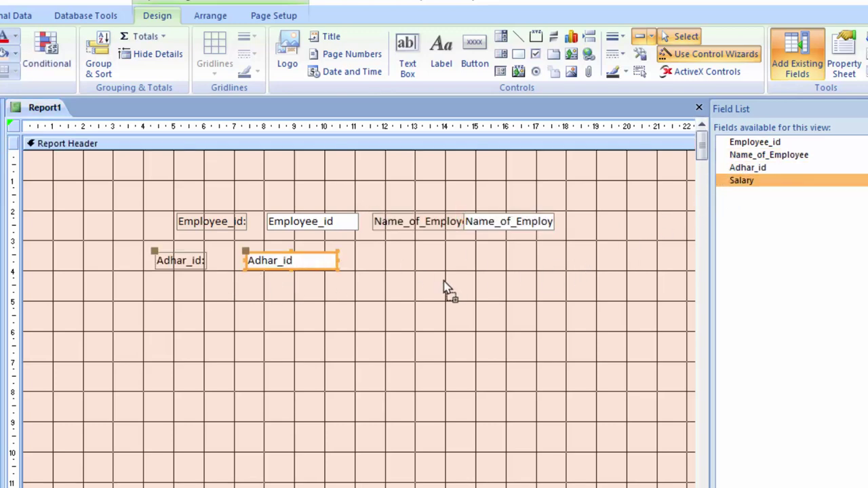
pyautogui.moveTo(740, 181); pyautogui.dragTo(453, 257)
# - Widen the Name_of_Employee box and label, and line Salary up under Adhar_id
pyautogui.click(513, 230)
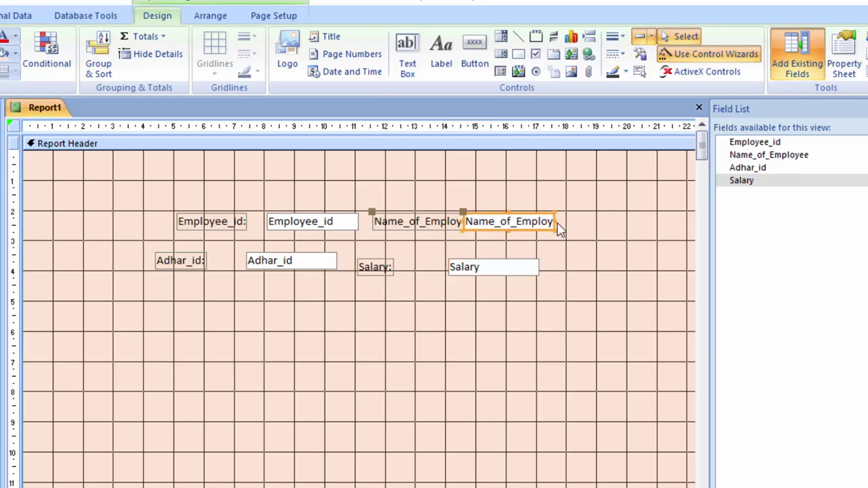
pyautogui.moveTo(564, 220); pyautogui.dragTo(618, 221)
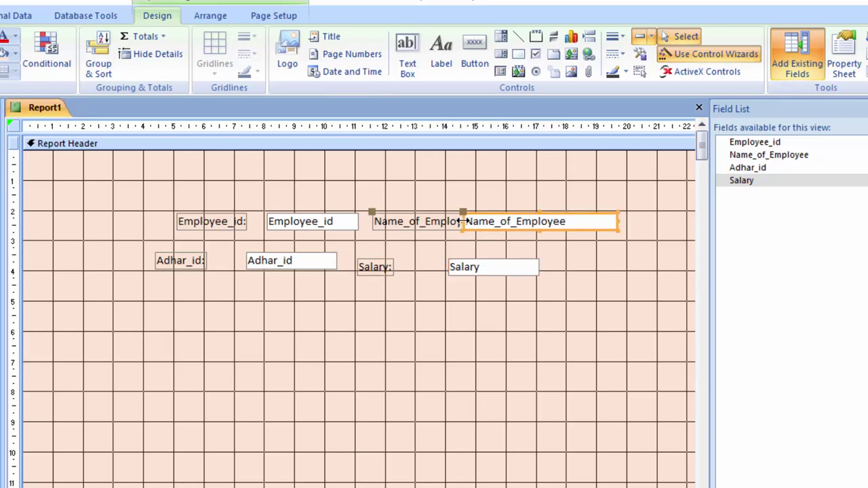
pyautogui.moveTo(463, 227); pyautogui.dragTo(480, 224)
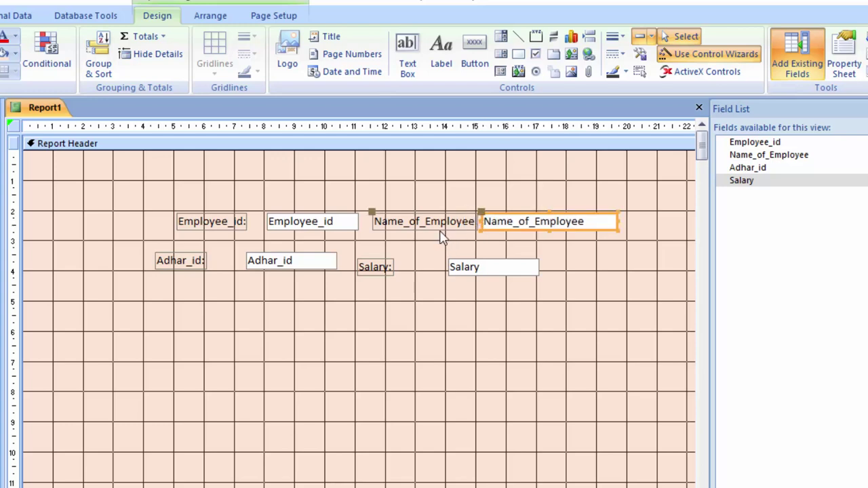
pyautogui.click(380, 227)
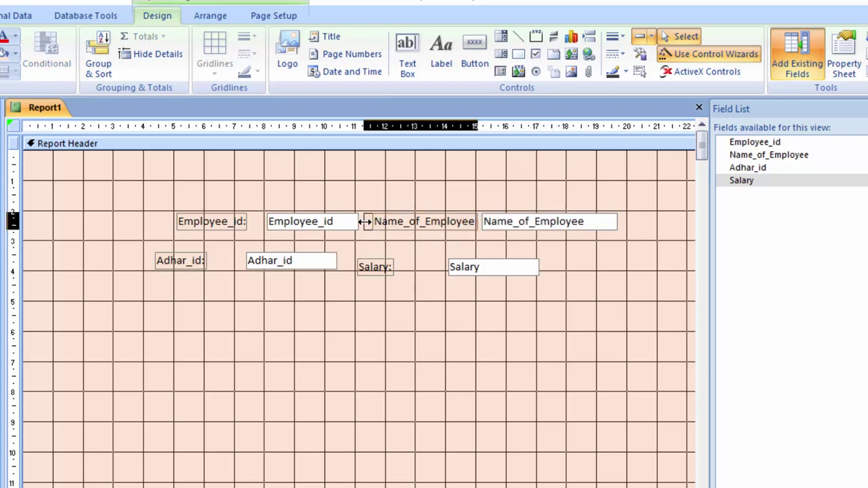
pyautogui.moveTo(369, 221); pyautogui.dragTo(360, 221)
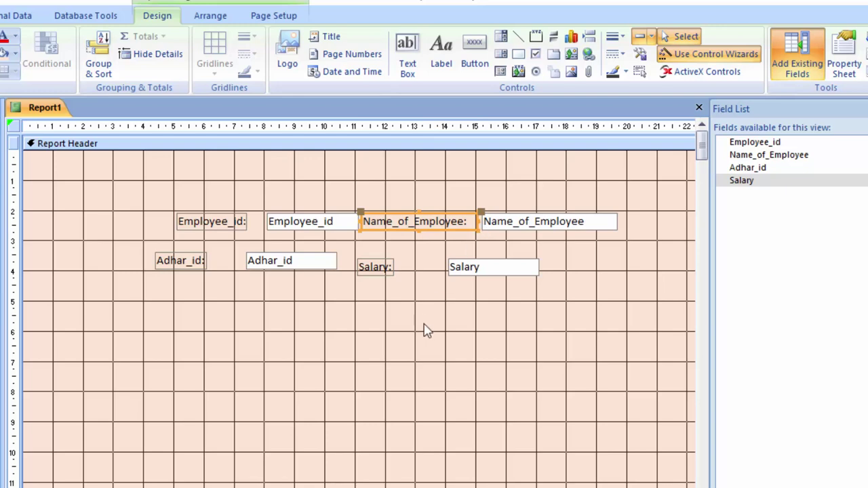
pyautogui.click(445, 321)
pyautogui.moveTo(357, 292)
pyautogui.mouseDown()
pyautogui.moveTo(333, 313)
pyautogui.moveTo(286, 305)
pyautogui.mouseUp()
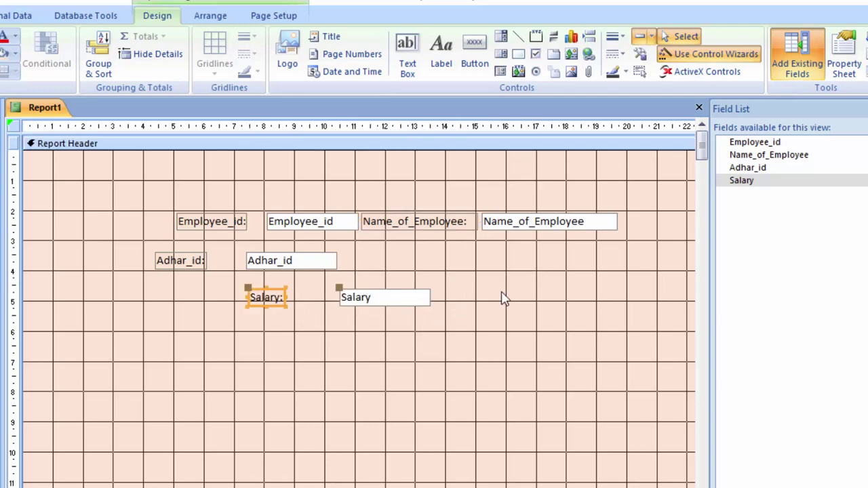
pyautogui.click(273, 310)
pyautogui.click(272, 304)
pyautogui.moveTo(261, 307); pyautogui.dragTo(183, 302)
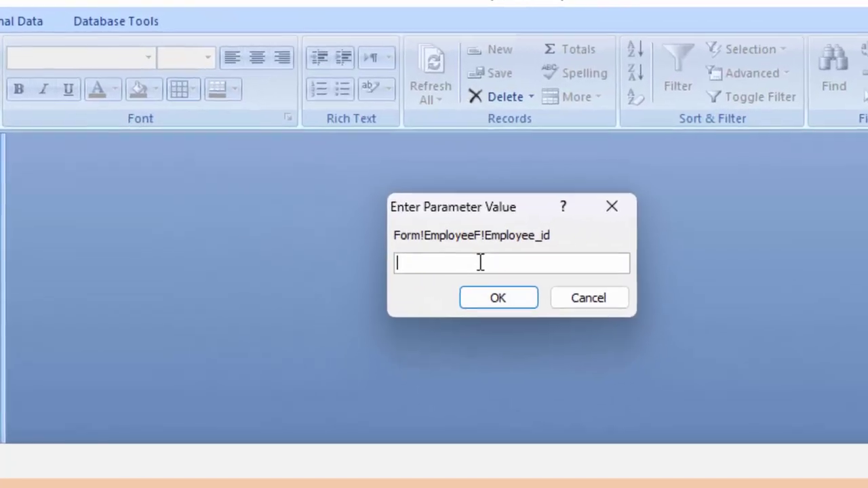
# - Enter employee id 1 as the parameter to view the EmployeeR report
pyautogui.write('1')
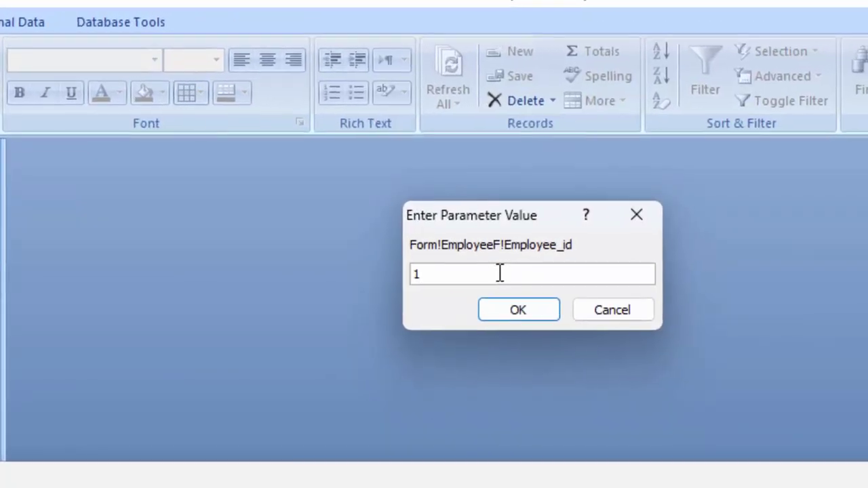
pyautogui.press('Return')
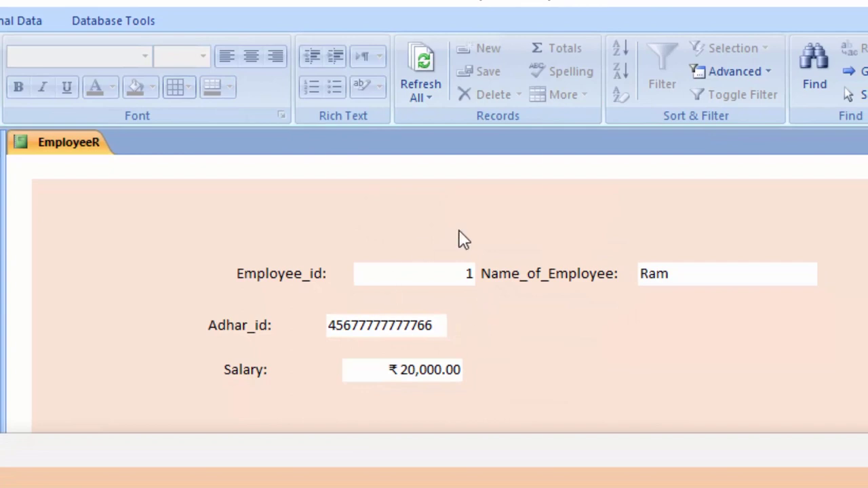
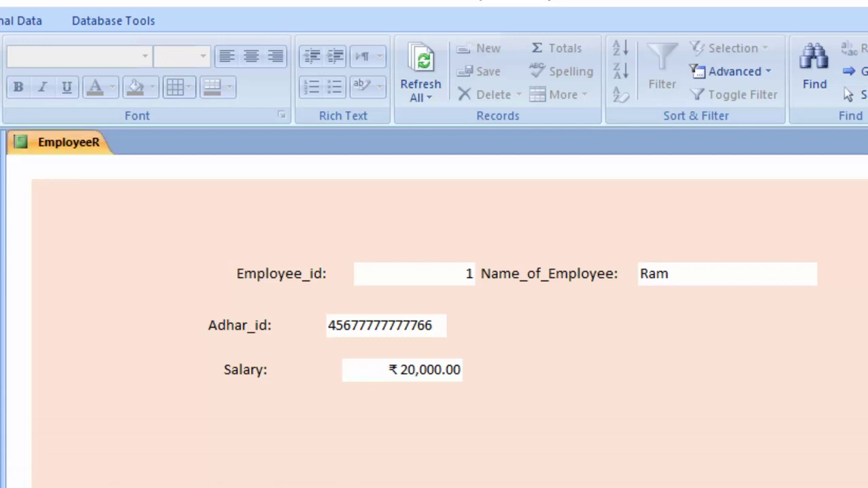
# - Reopen the EmployeeR form with Employee_id 2 entered at the parameter prompt
pyautogui.click(641, 166)
pyautogui.hotkey('ctrl', 'F4')
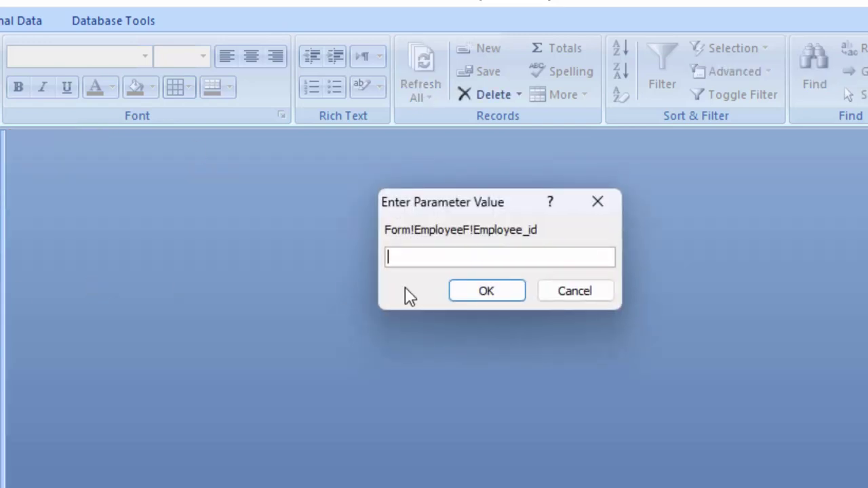
pyautogui.write('2')
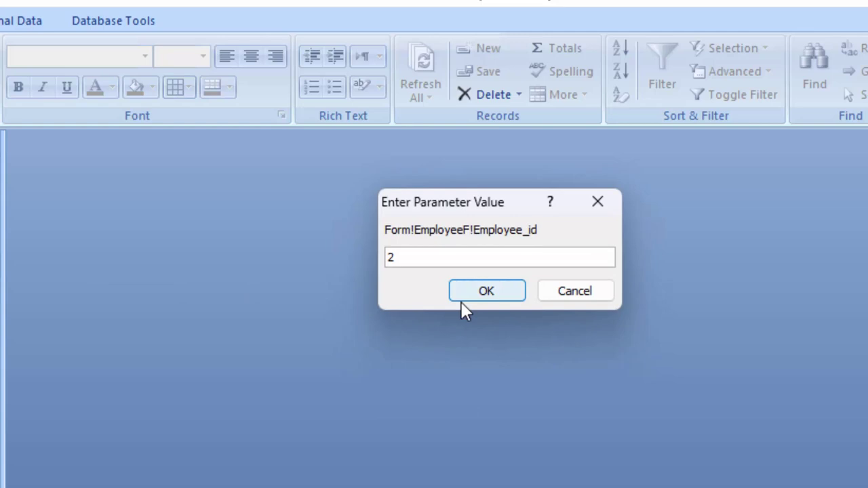
pyautogui.click(461, 300)
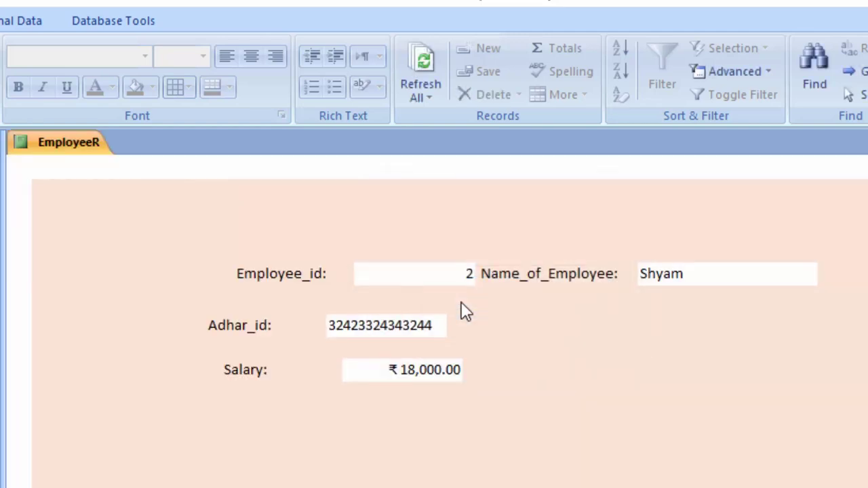
# - Reopen the EmployeeR form for Employee_id 4, showing the ₹21,000.00 salary record
pyautogui.hotkey('ctrl', 'w')
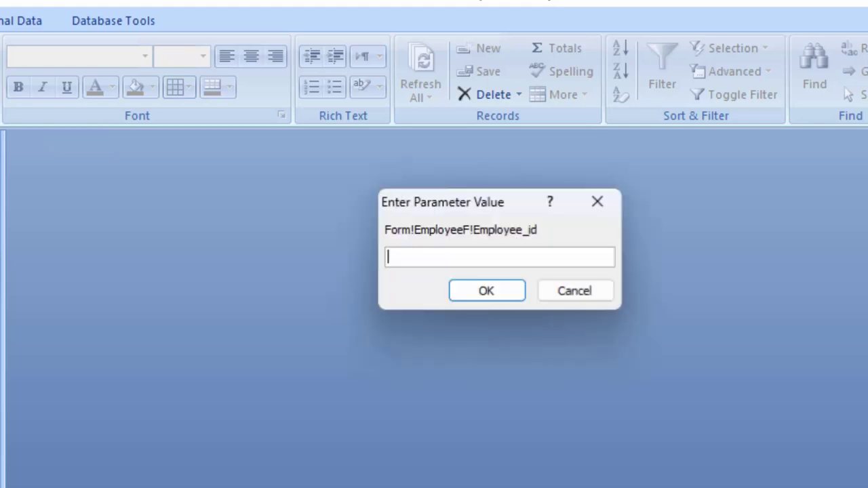
pyautogui.write('4')
pyautogui.press('Return')
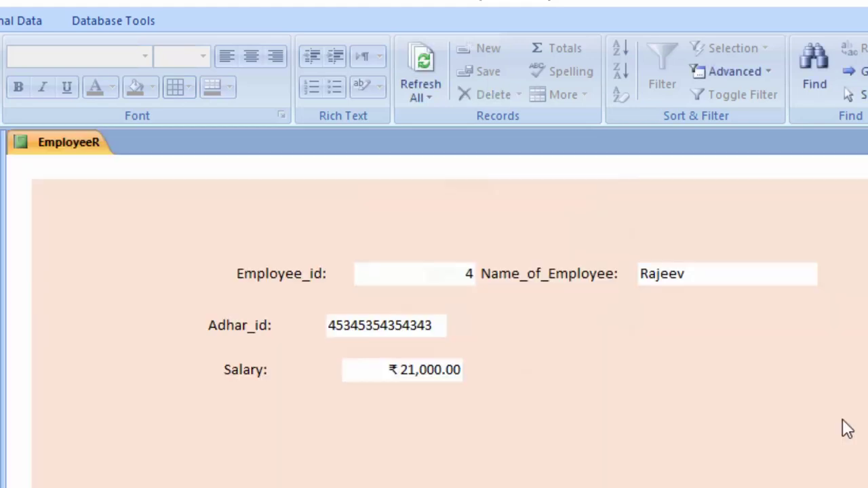